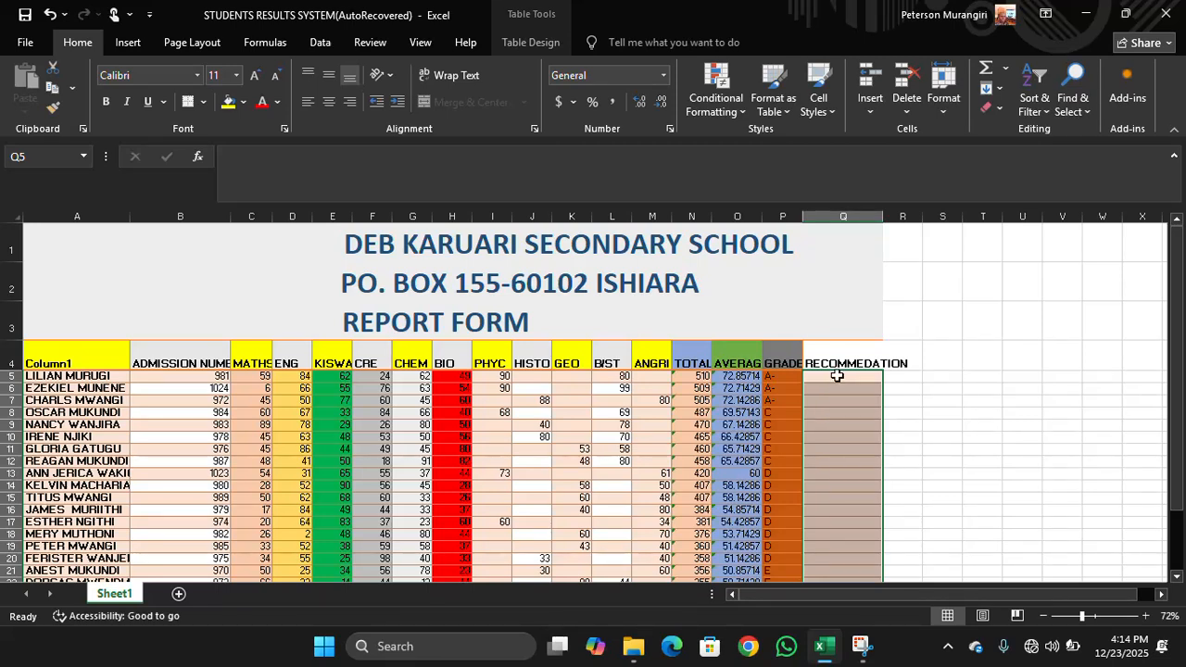
# - Start an IF formula in cell Q5, the first student row of the RECOMMEDATION column
pyautogui.click(842, 383)
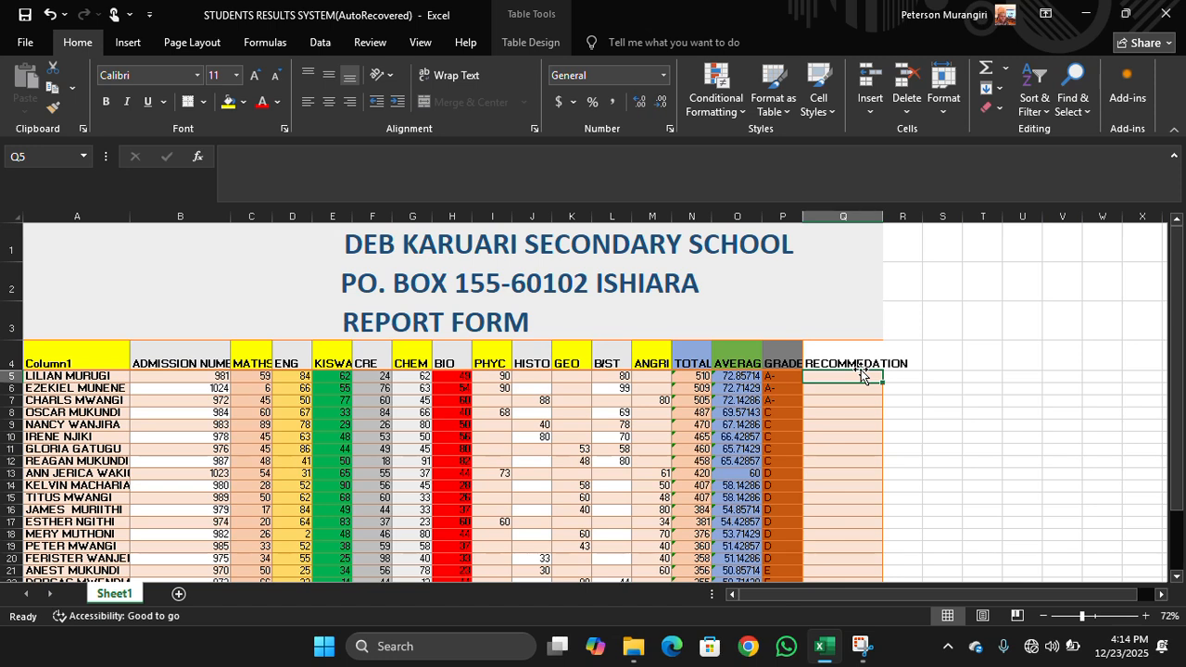
pyautogui.write('=')
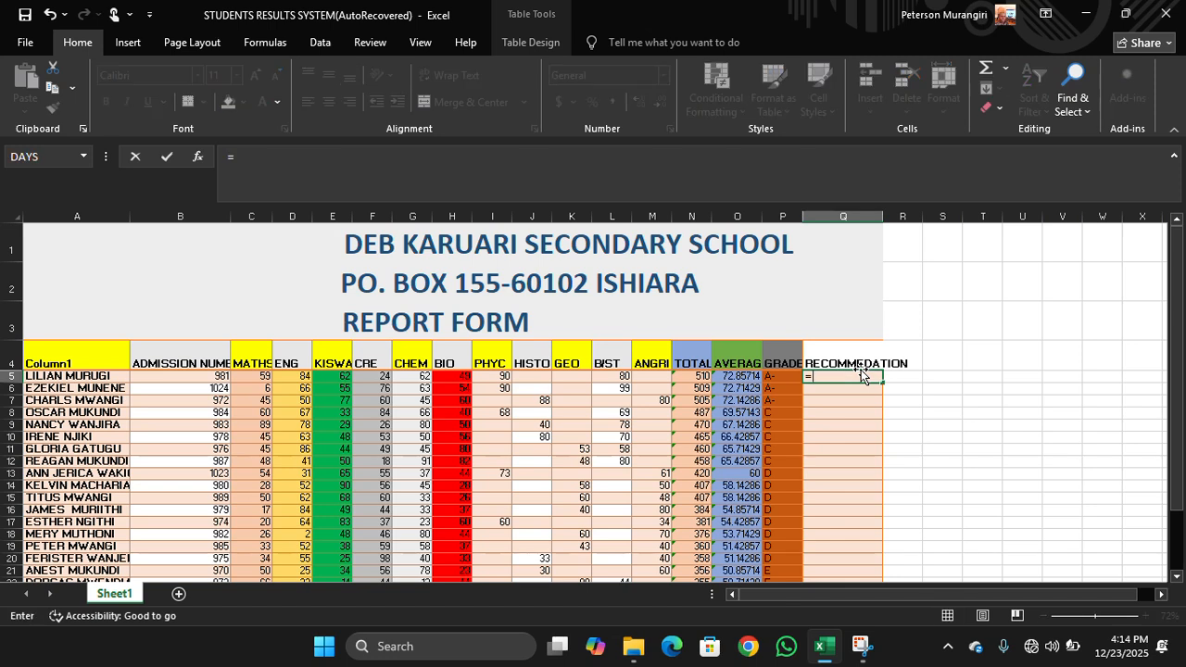
pyautogui.write('IF')
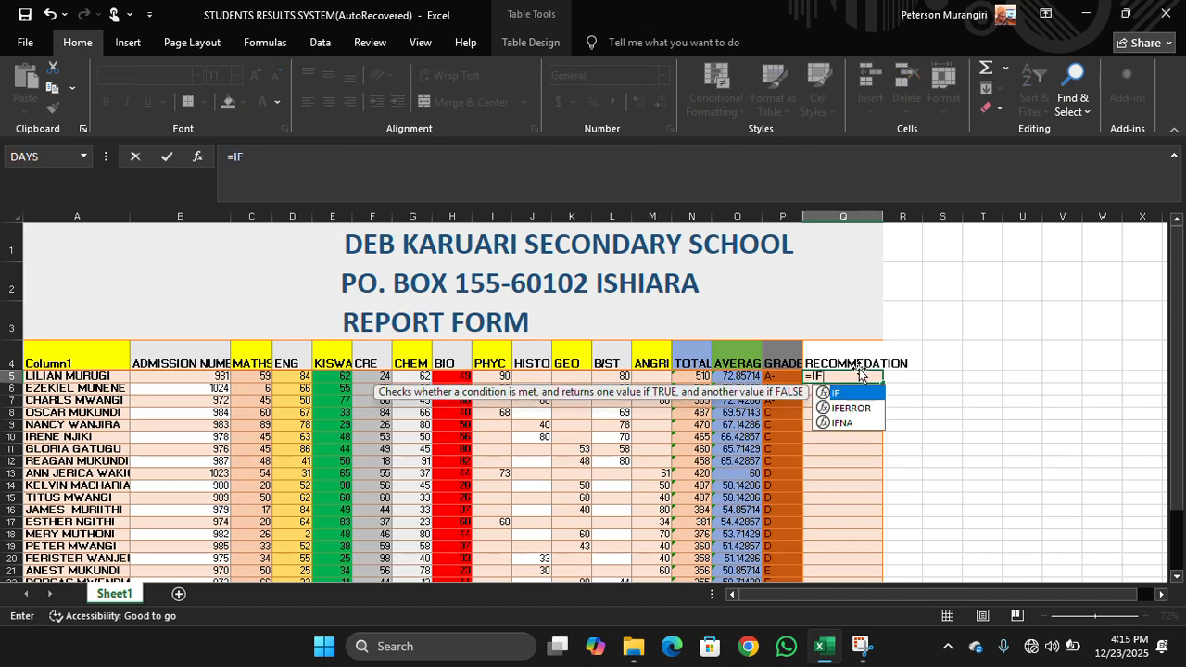
pyautogui.write('(')
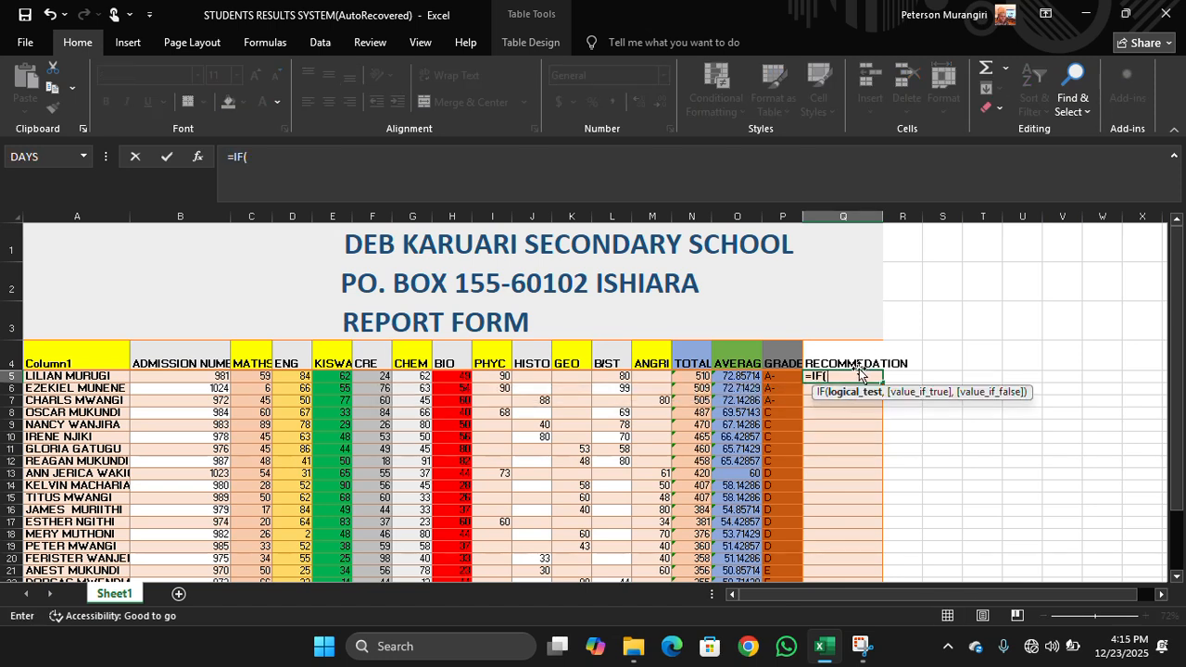
pyautogui.click(776, 377)
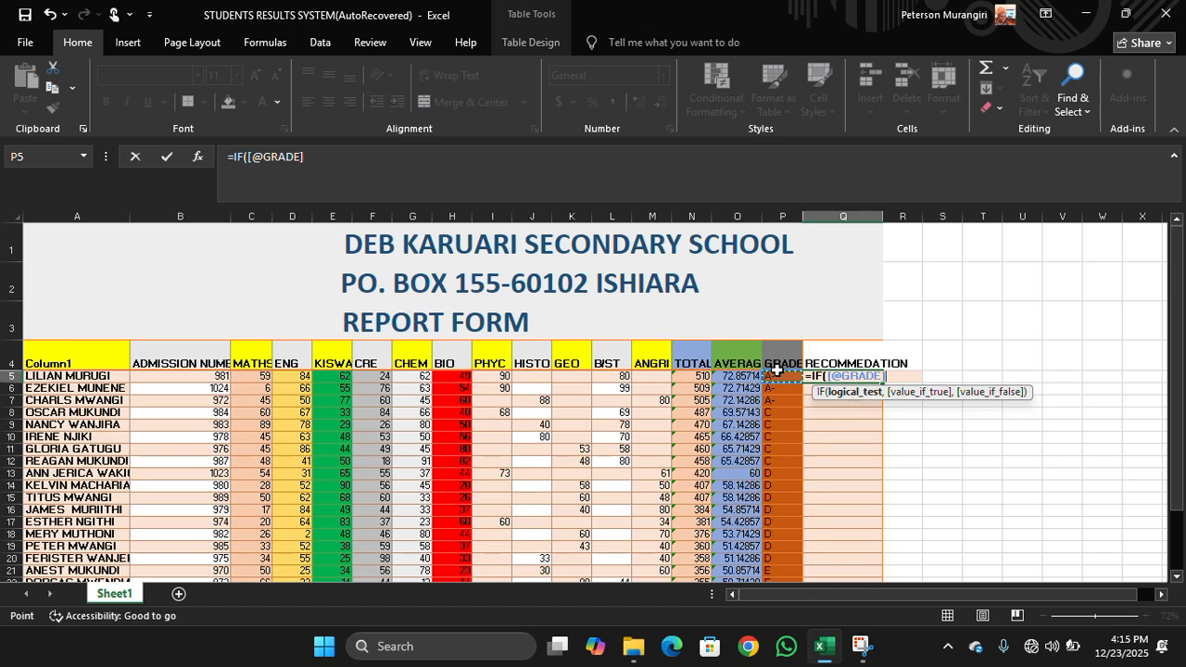
pyautogui.press('BackSpace')
pyautogui.press('BackSpace')
pyautogui.press('BackSpace')
pyautogui.press('BackSpace')
pyautogui.press('BackSpace')
pyautogui.press('BackSpace')
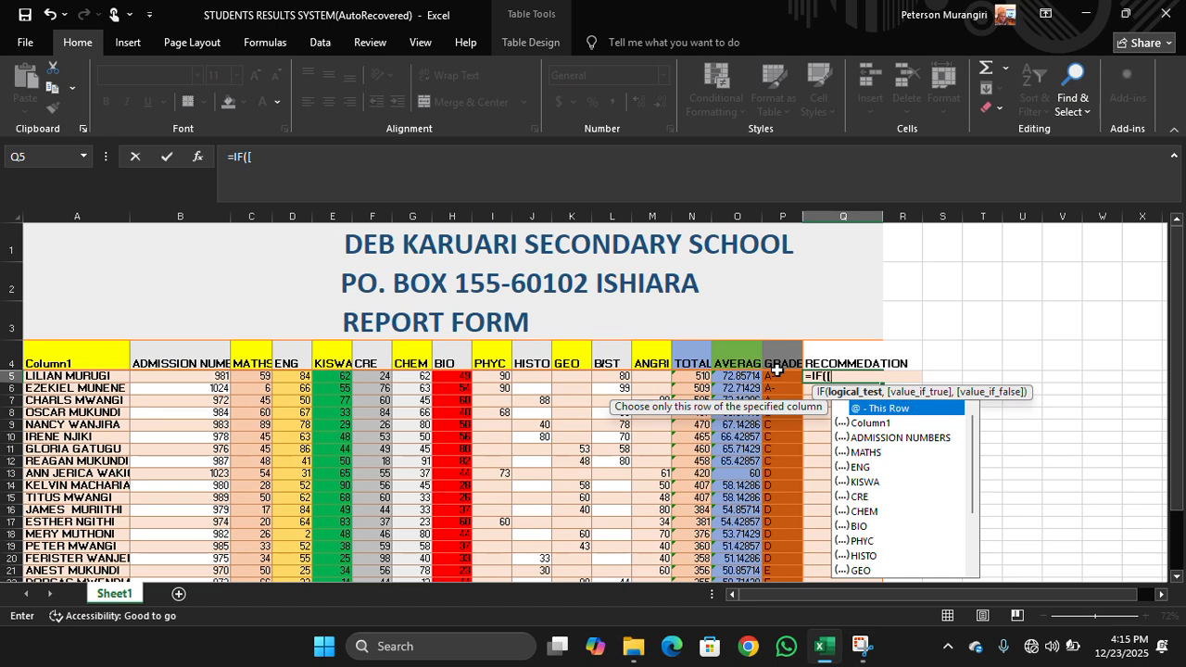
pyautogui.press('BackSpace')
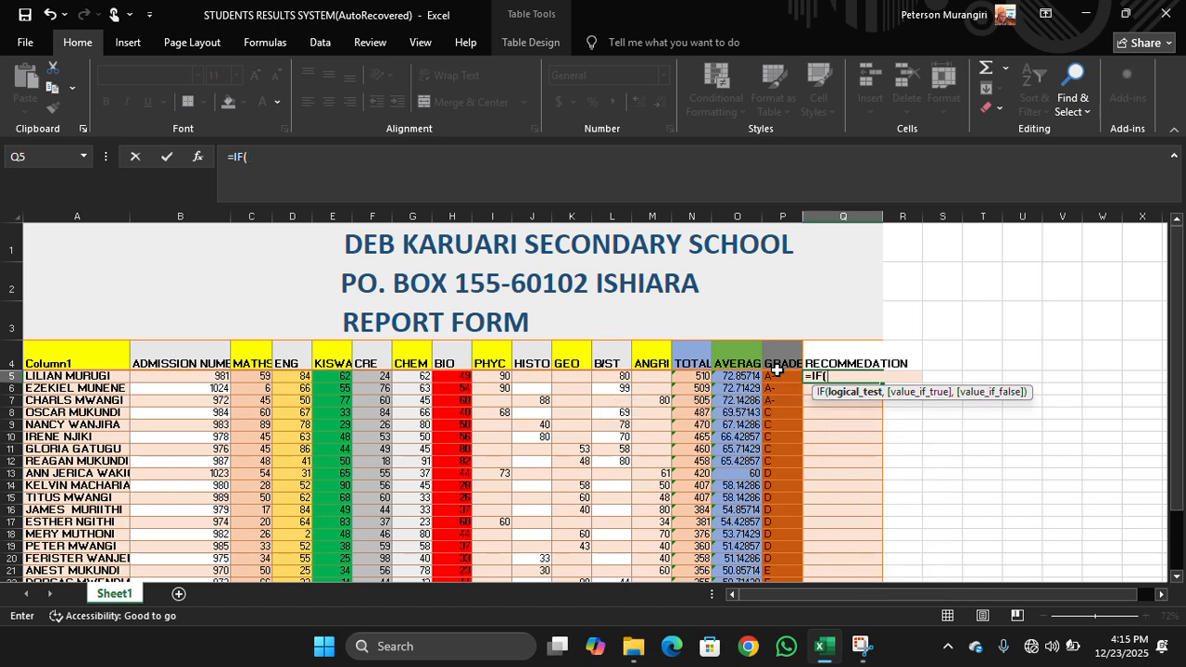
# - Make the formula test whether the row's AVERAGE is greater than 60 and return "EXCELLENT" if true
pyautogui.click(727, 380)
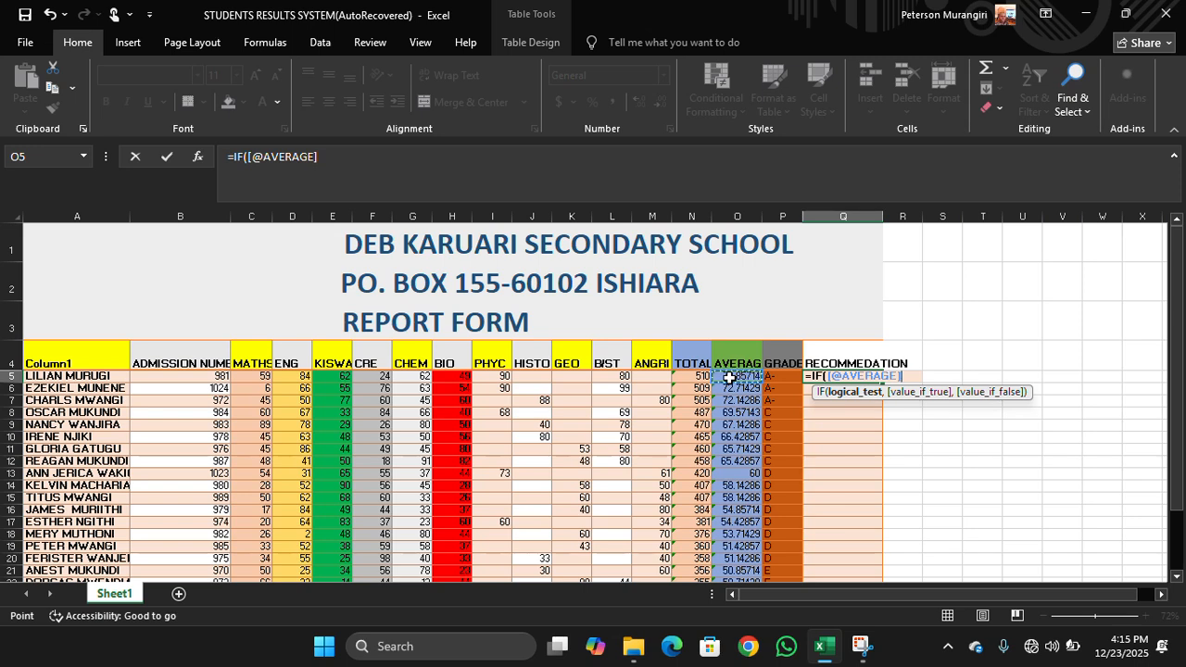
pyautogui.write('>60')
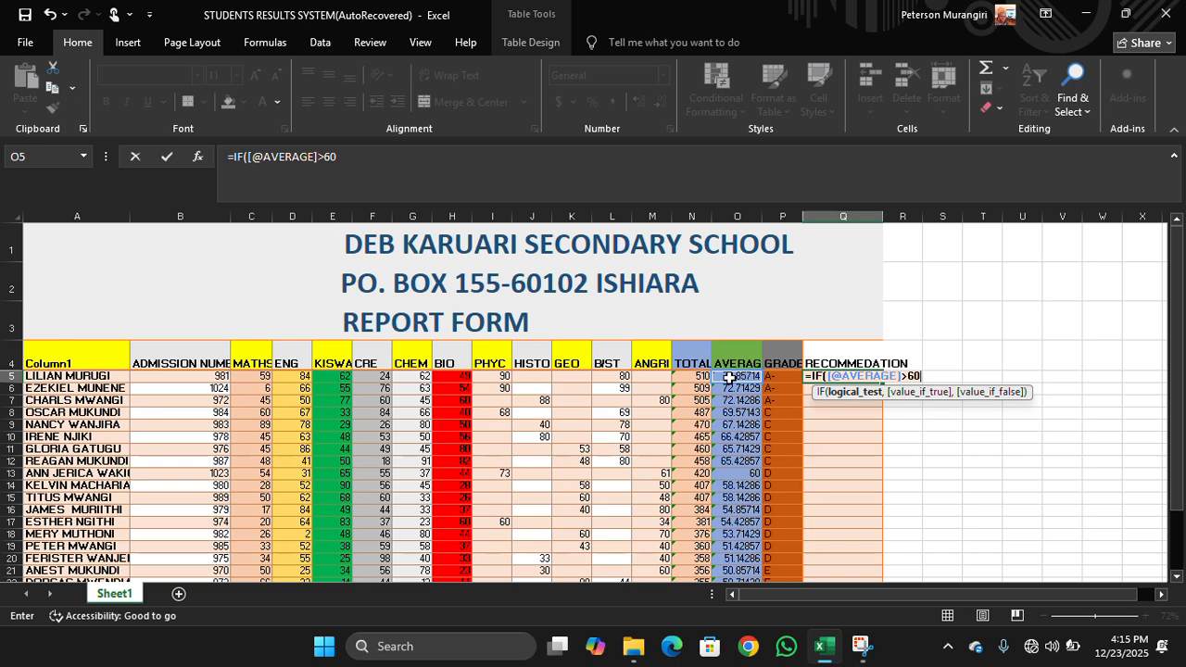
pyautogui.write(',"EX')
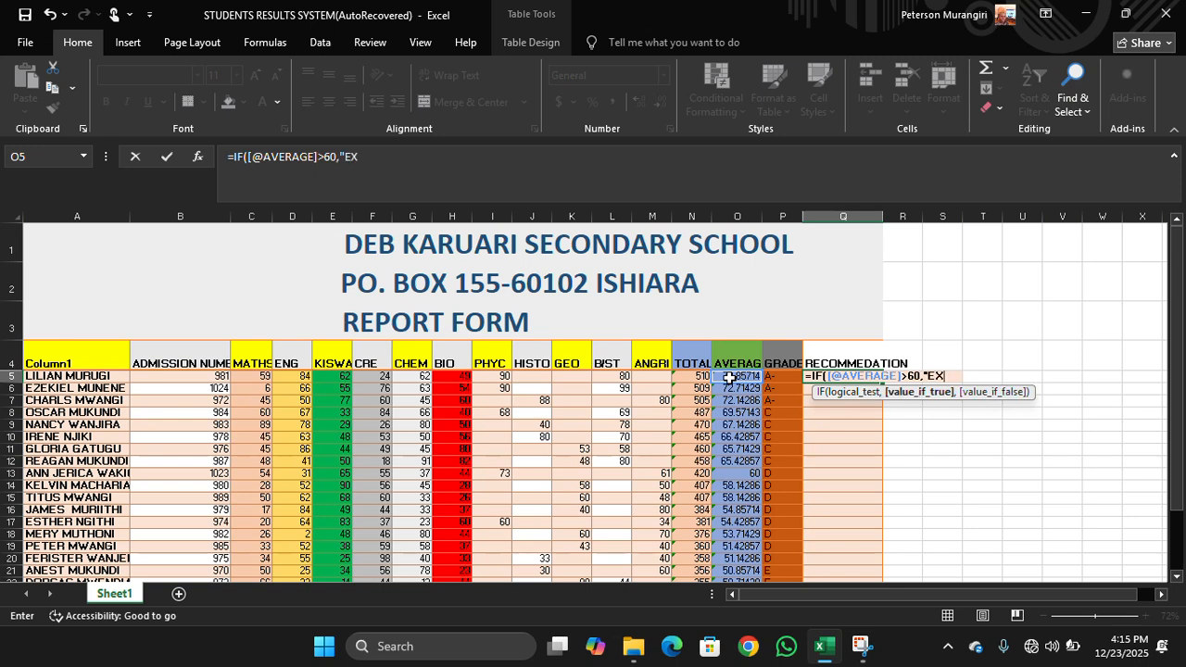
pyautogui.write('CELLENT",')
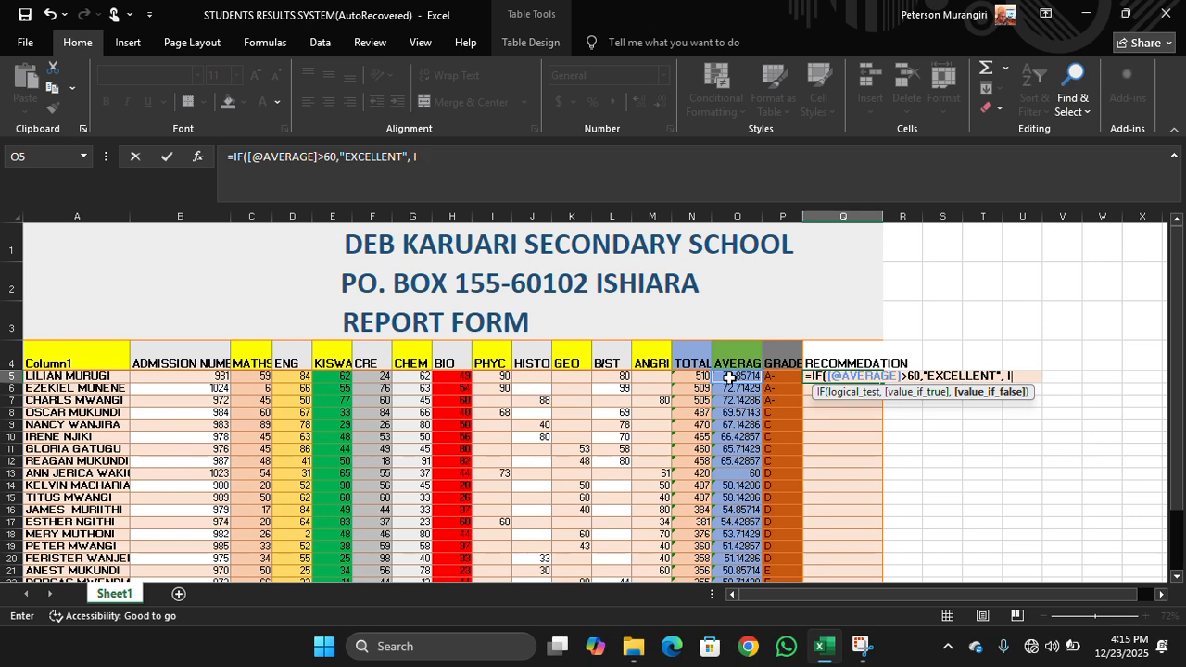
# - Nest a second IF that returns "WORK HARD" when the row's AVERAGE is greater than 50
pyautogui.write(' IF')
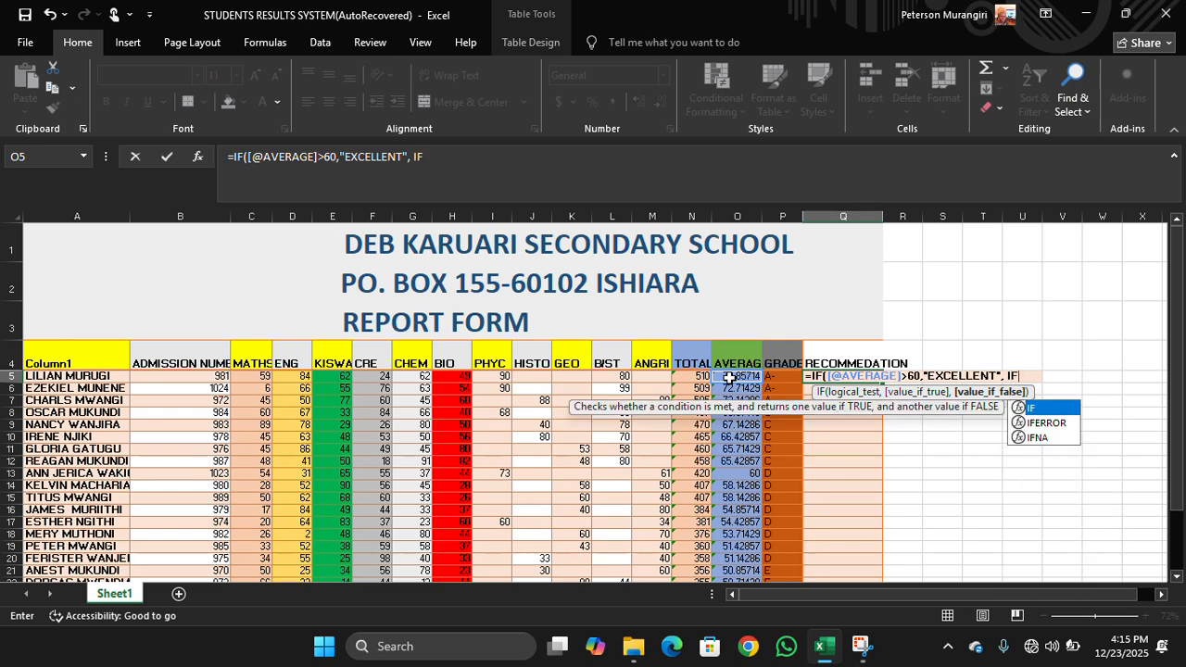
pyautogui.write('(')
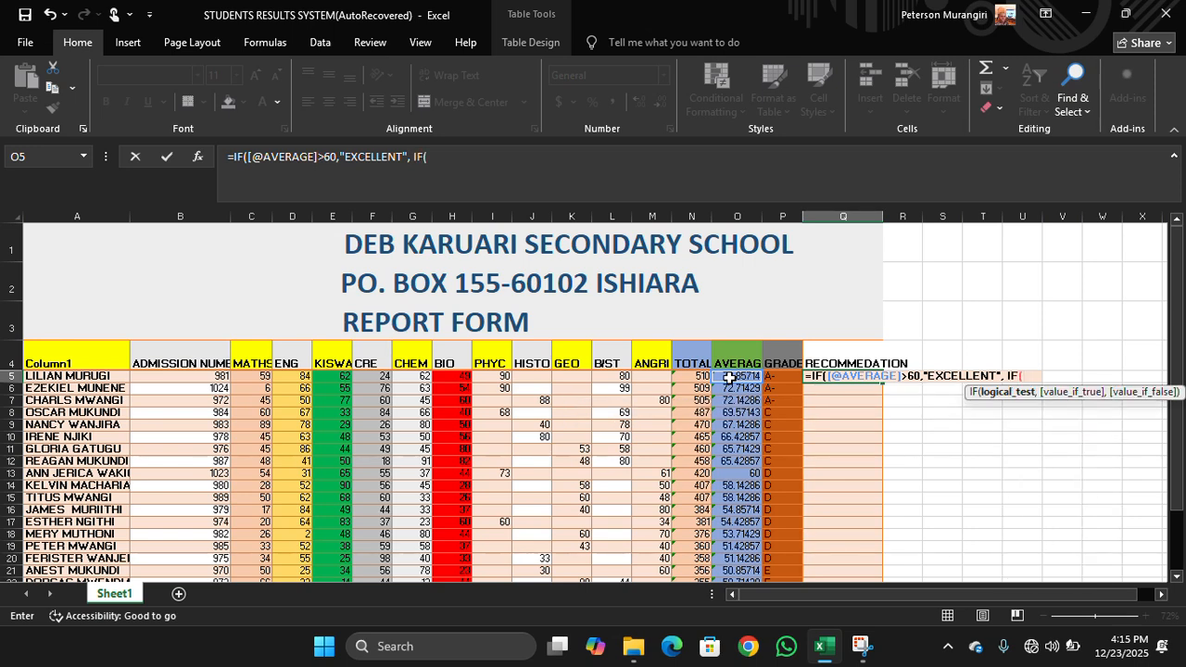
pyautogui.click(730, 378)
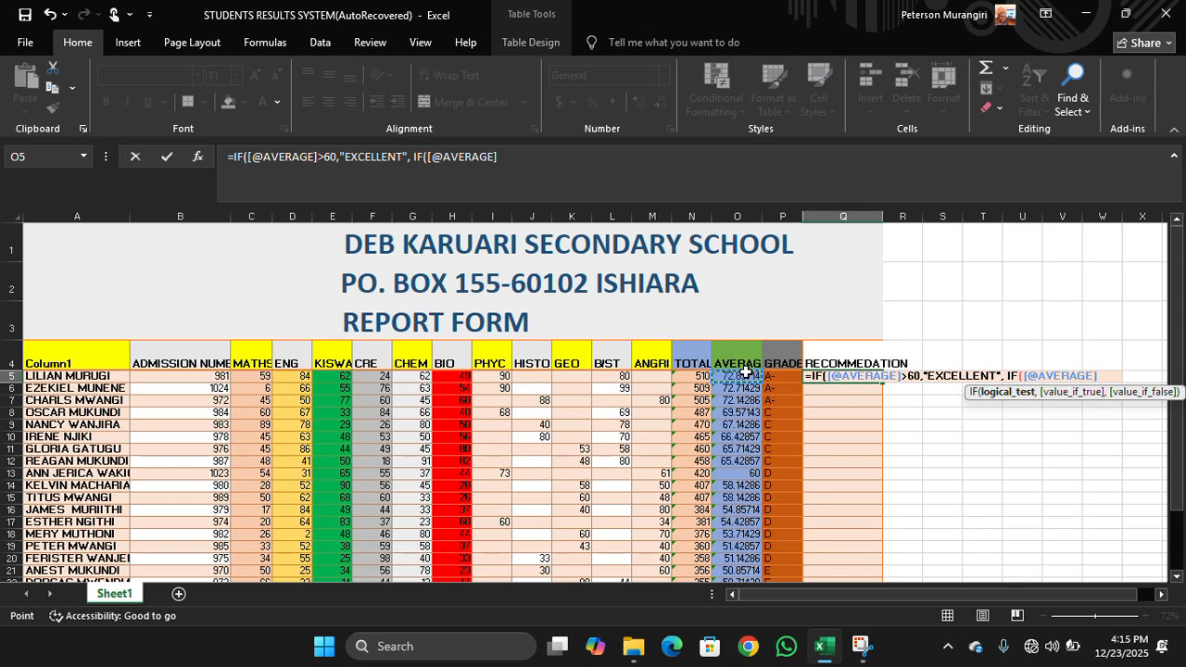
pyautogui.write('>50,"')
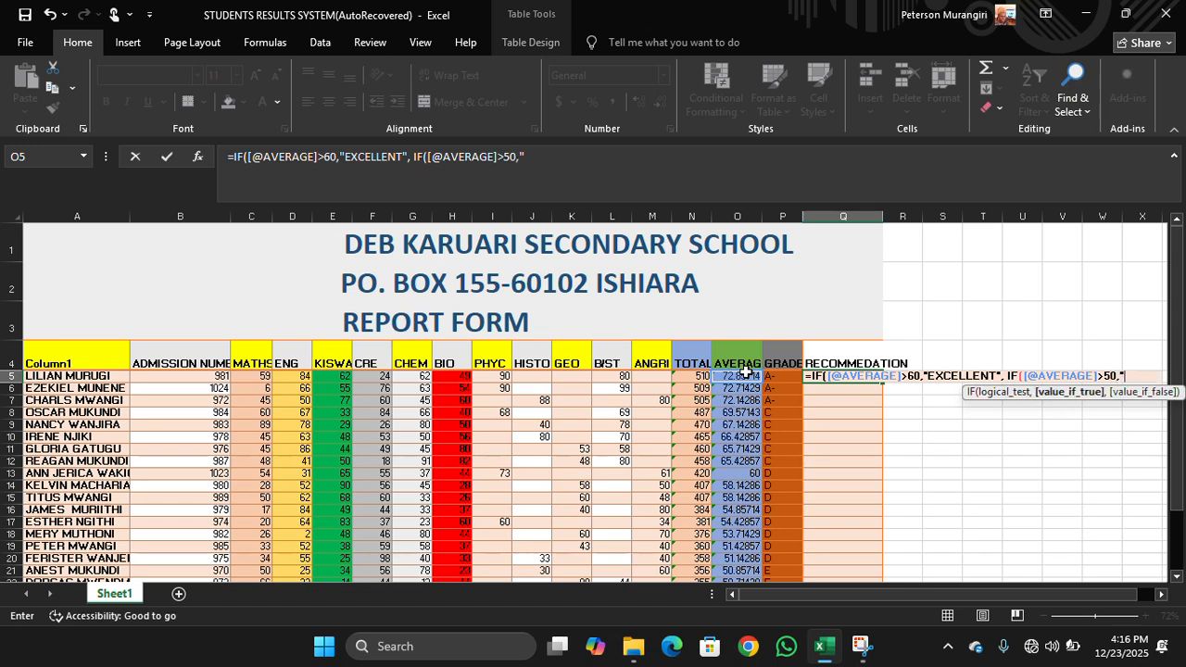
pyautogui.write('WORK HARD')
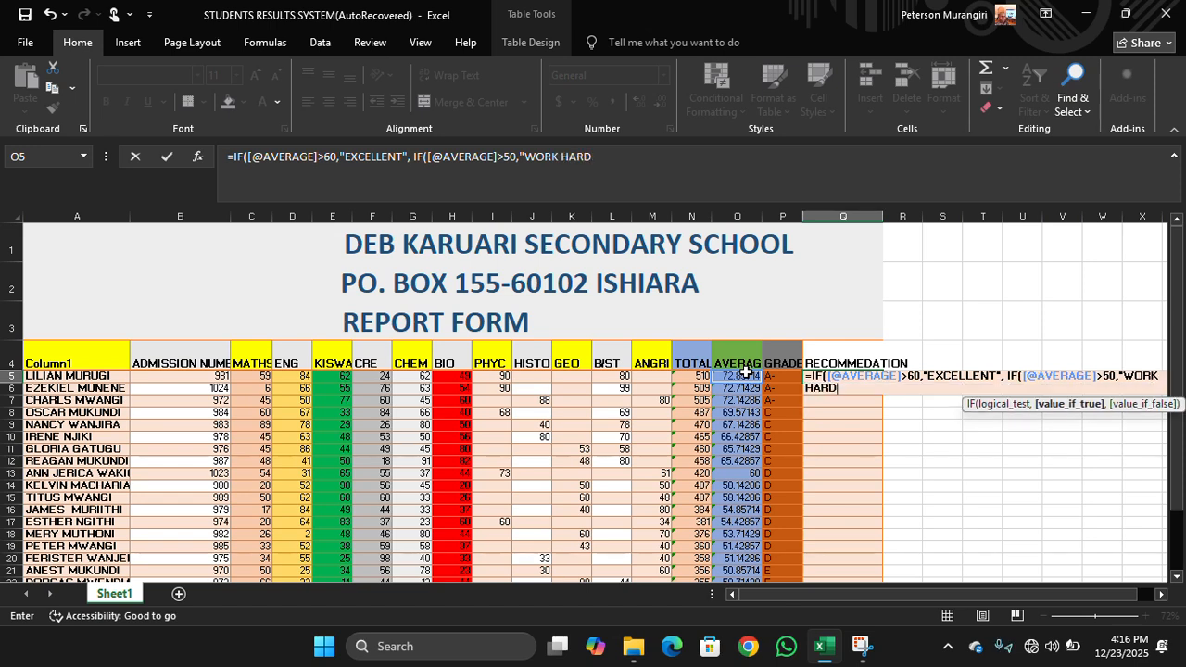
# - Nest a third IF that returns "PULL YOUR SOCKS" when the row's AVERAGE is greater than 40
pyautogui.write('", I')
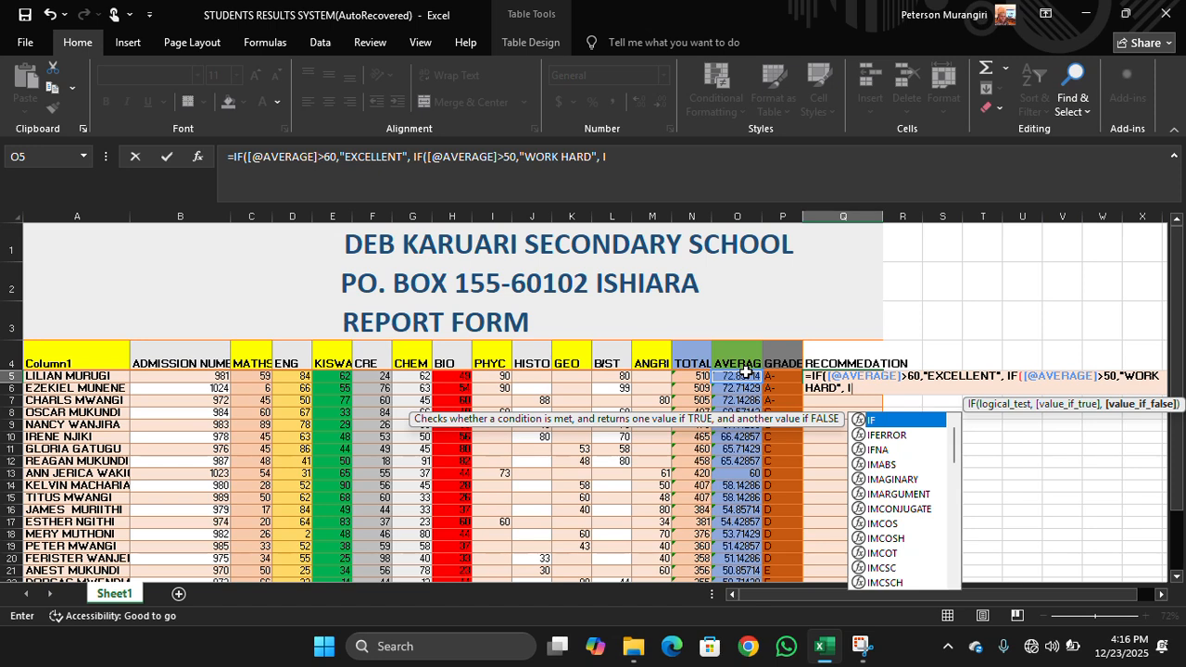
pyautogui.write('F(')
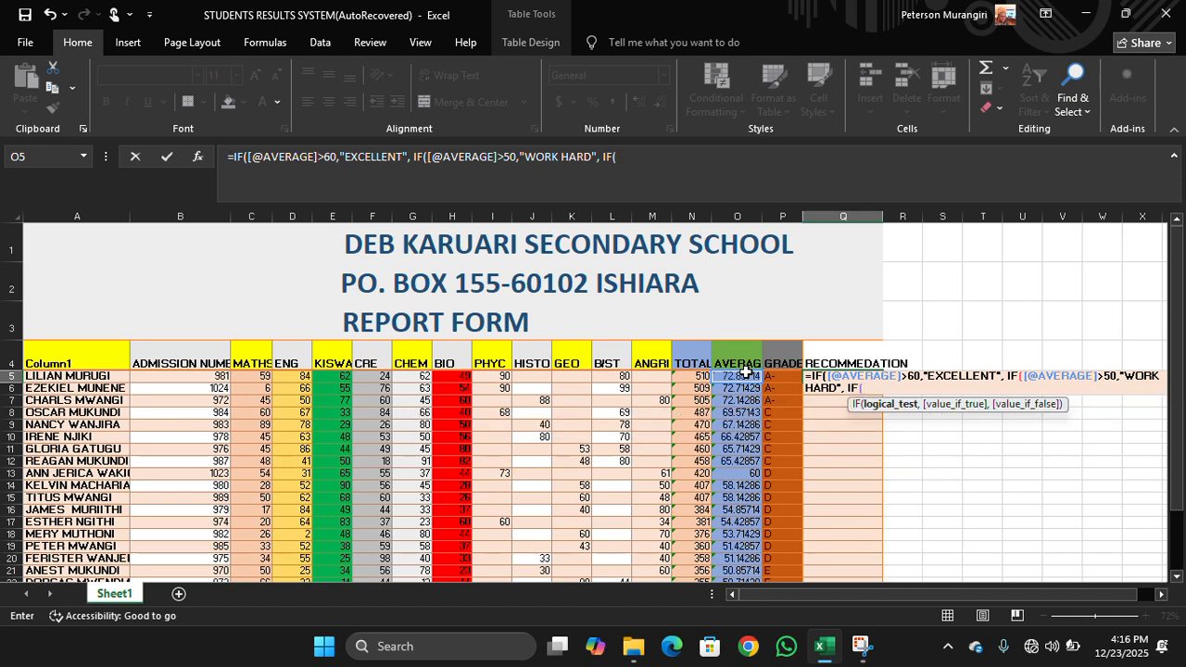
pyautogui.click(746, 372)
pyautogui.write('>')
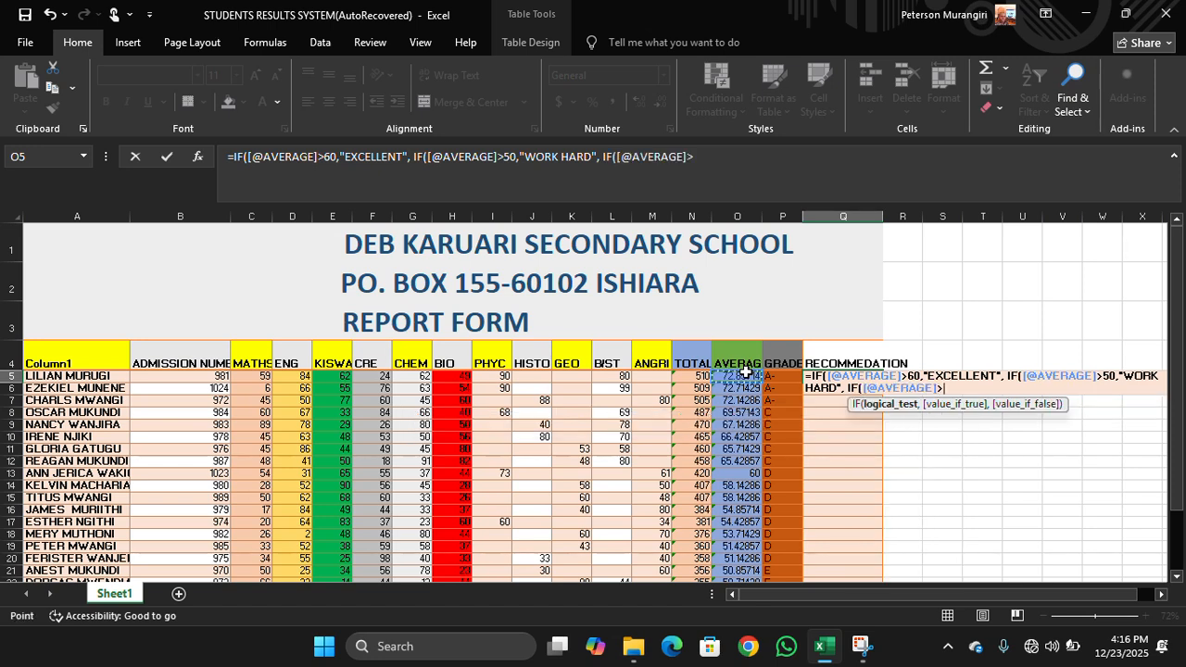
pyautogui.write('40,')
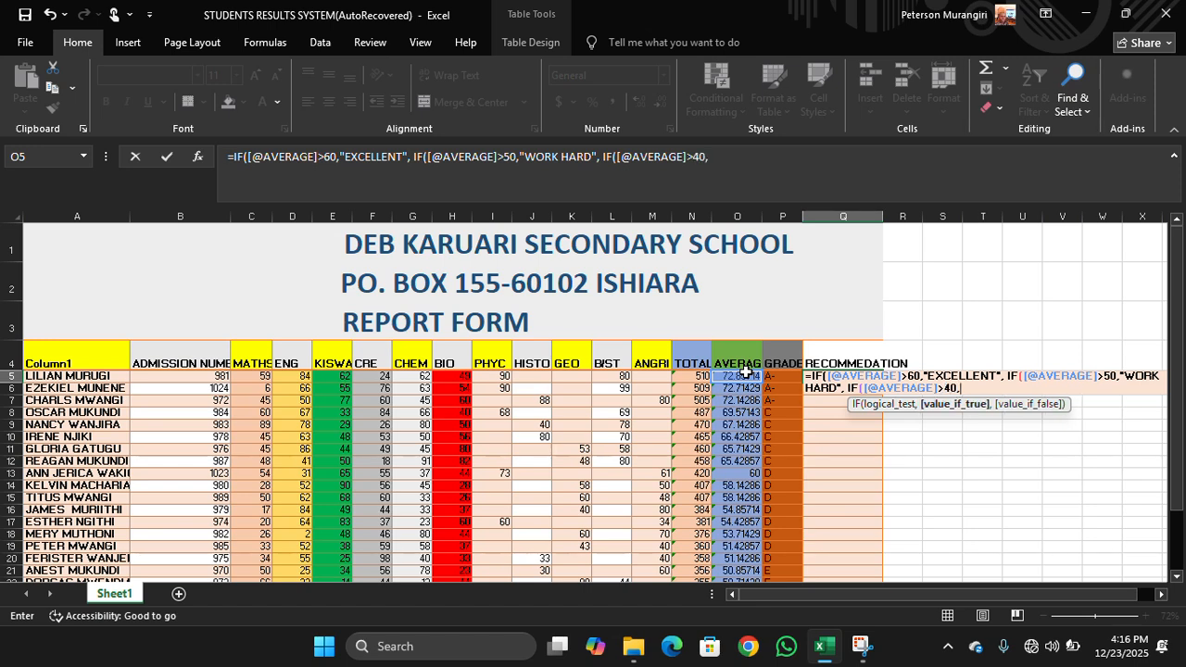
pyautogui.write('"PULL YOUR')
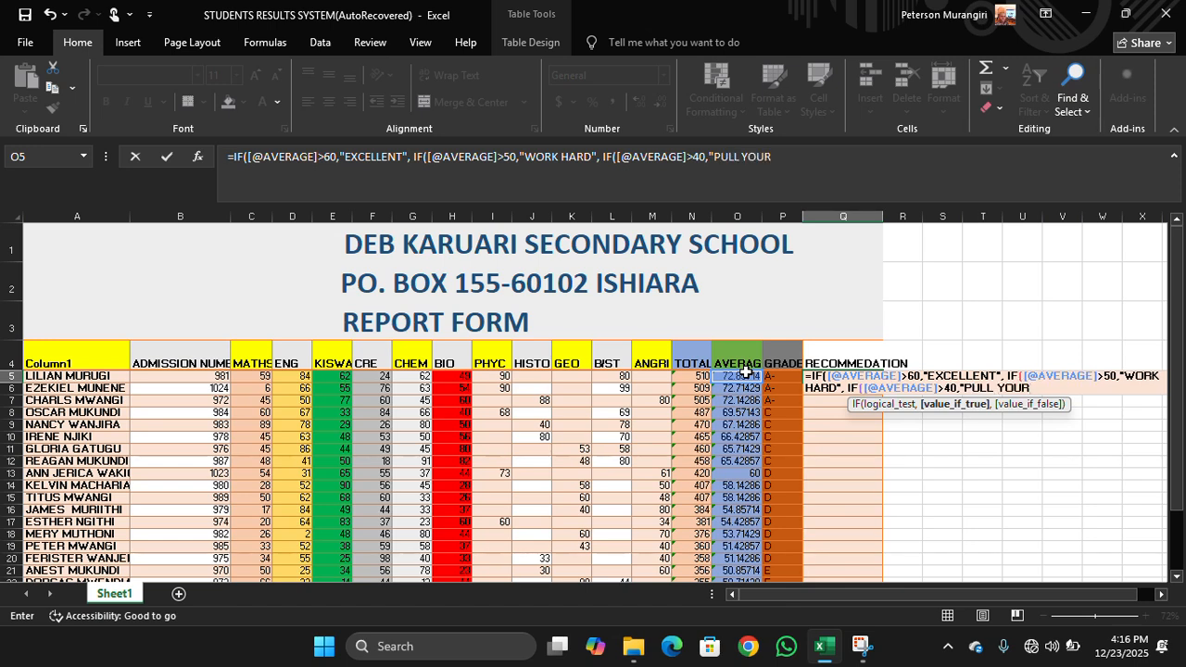
pyautogui.write(' SO')
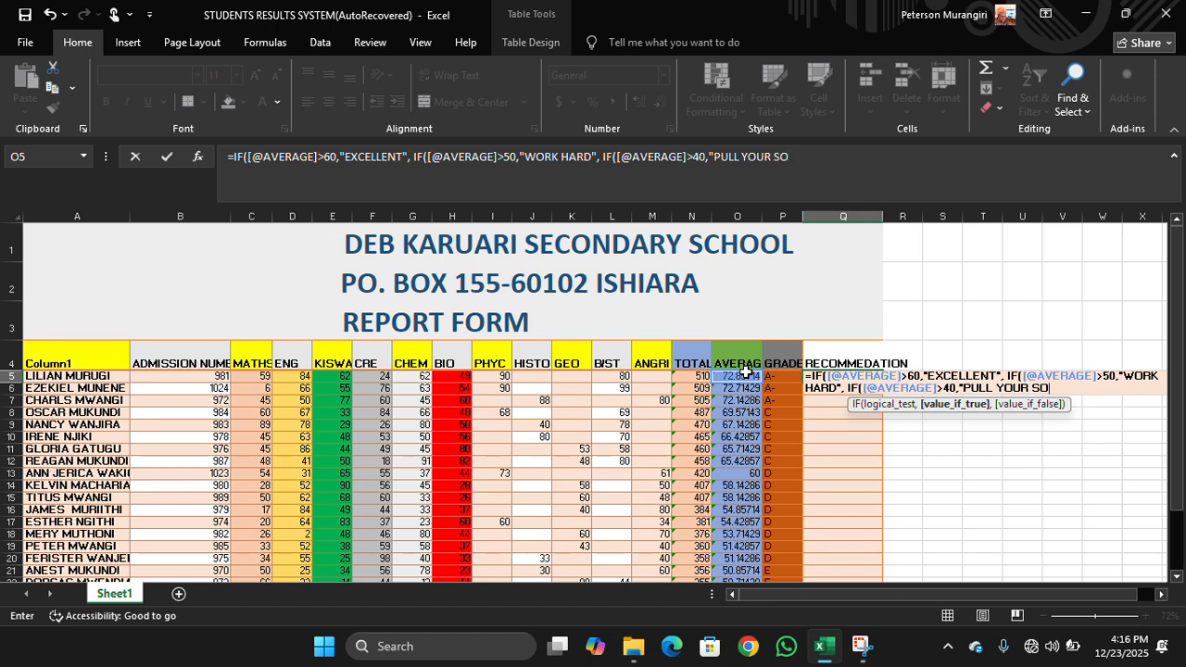
pyautogui.write('CKS')
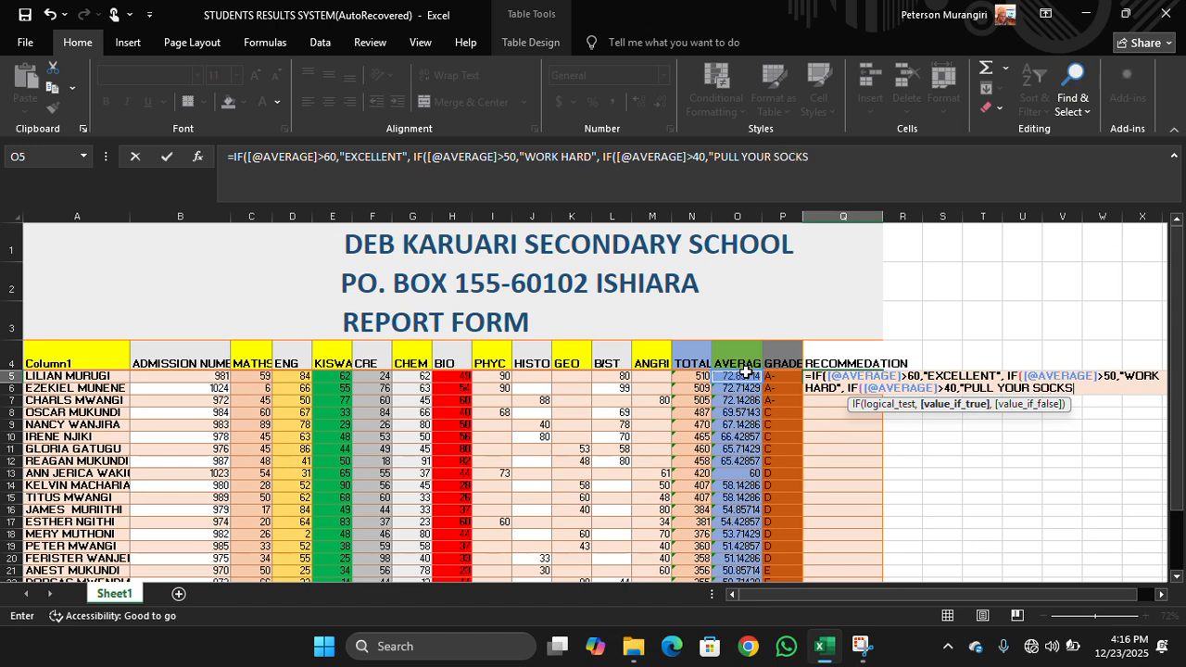
pyautogui.write('",')
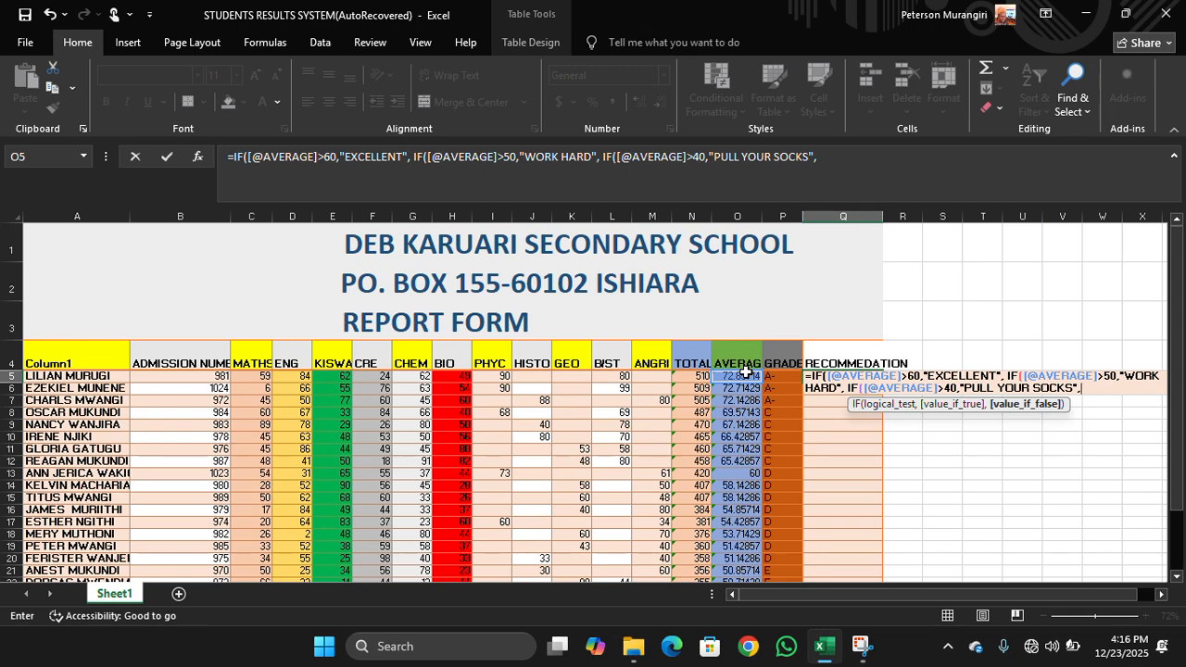
# - Nest a final IF returning "FAIL" when AVERAGE is less than 40, leave its false value empty, and commit the formula with all brackets closed
pyautogui.write(' IF')
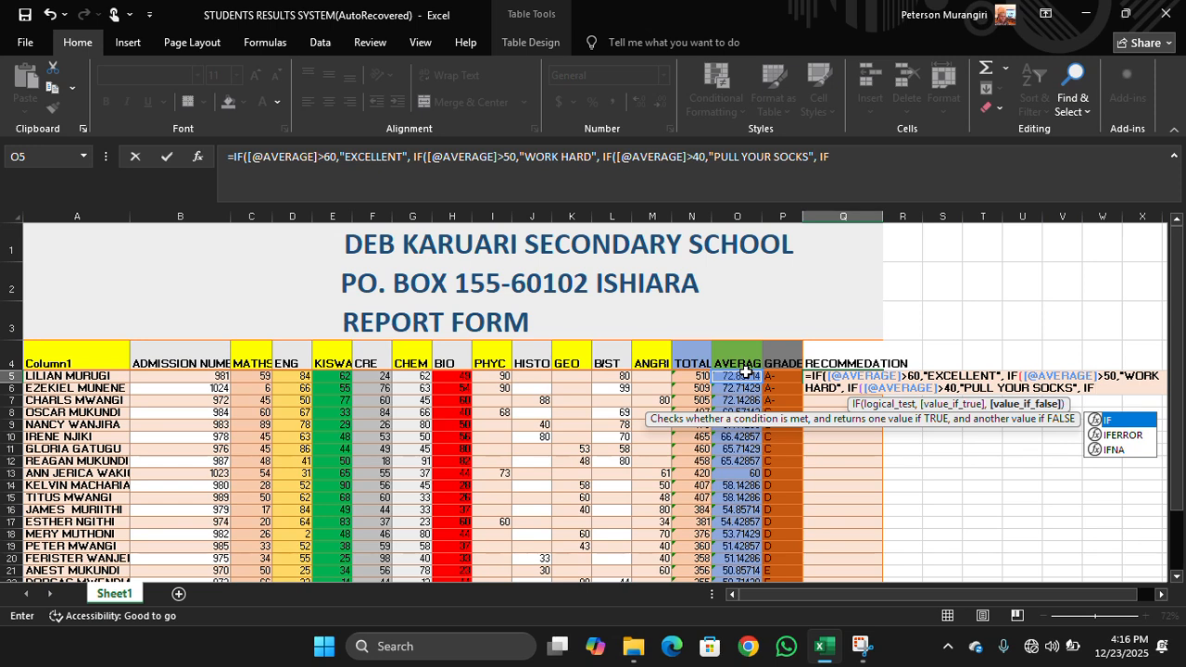
pyautogui.write('(')
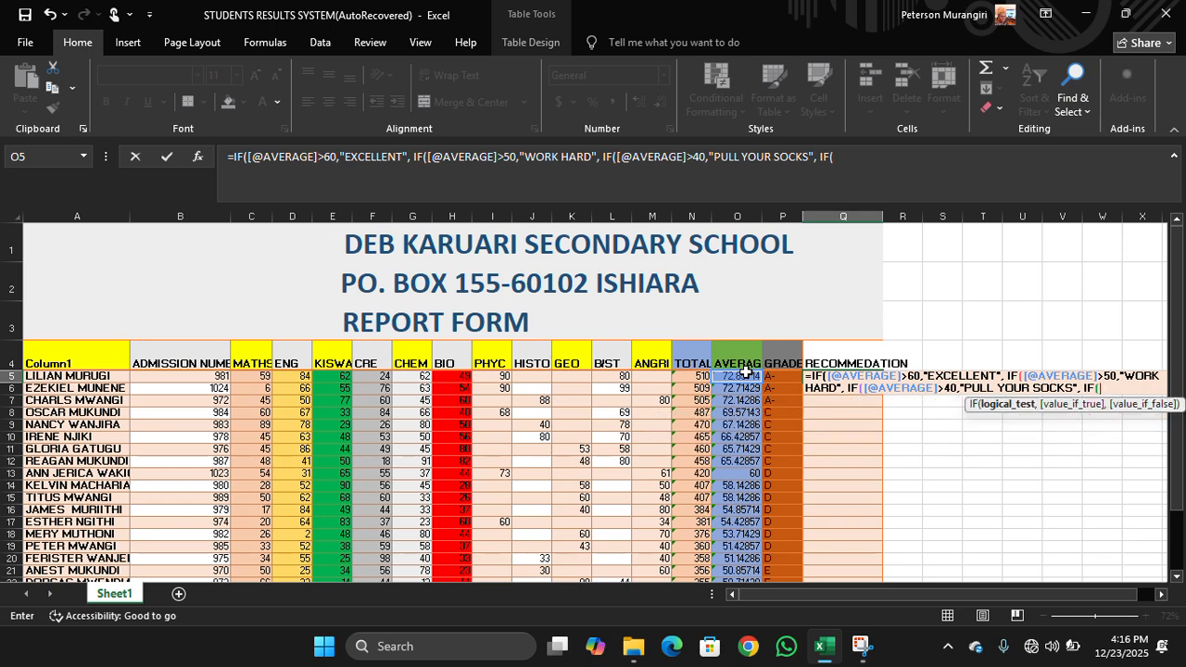
pyautogui.click(746, 372)
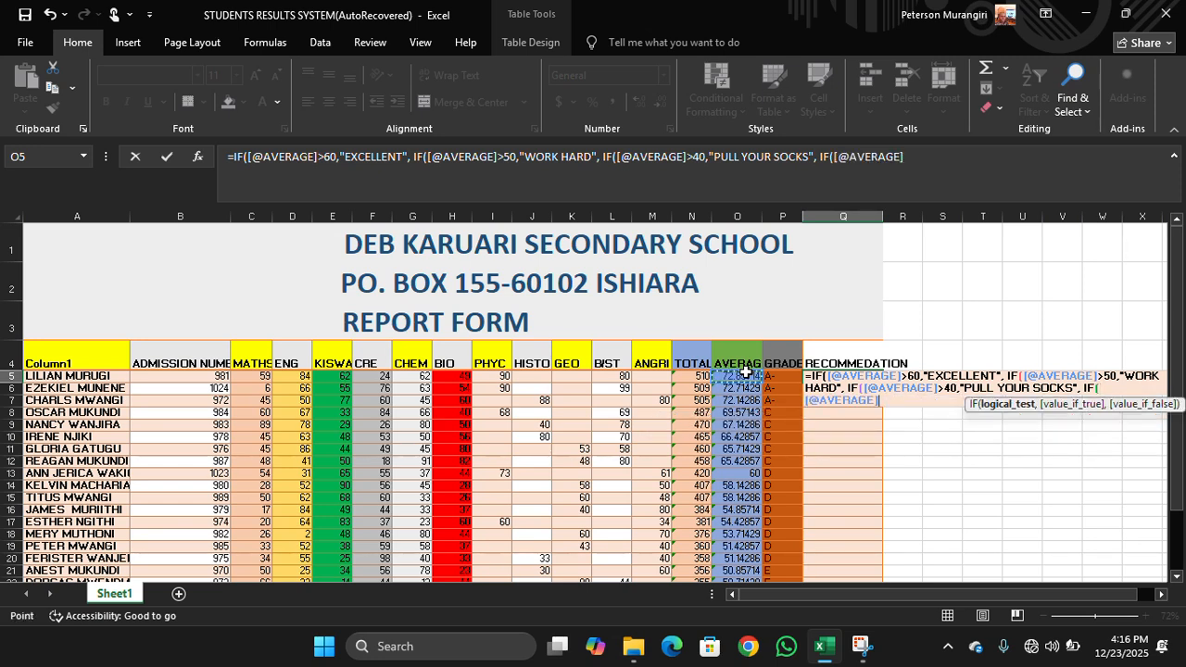
pyautogui.write('<')
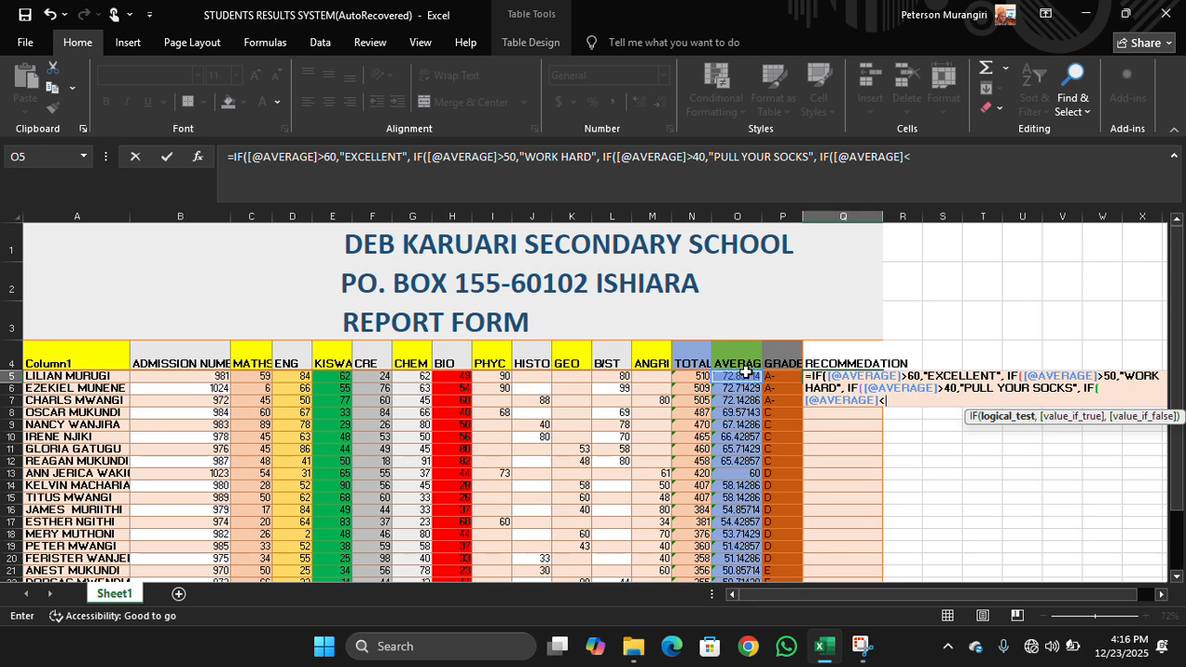
pyautogui.write('40,"FAIL')
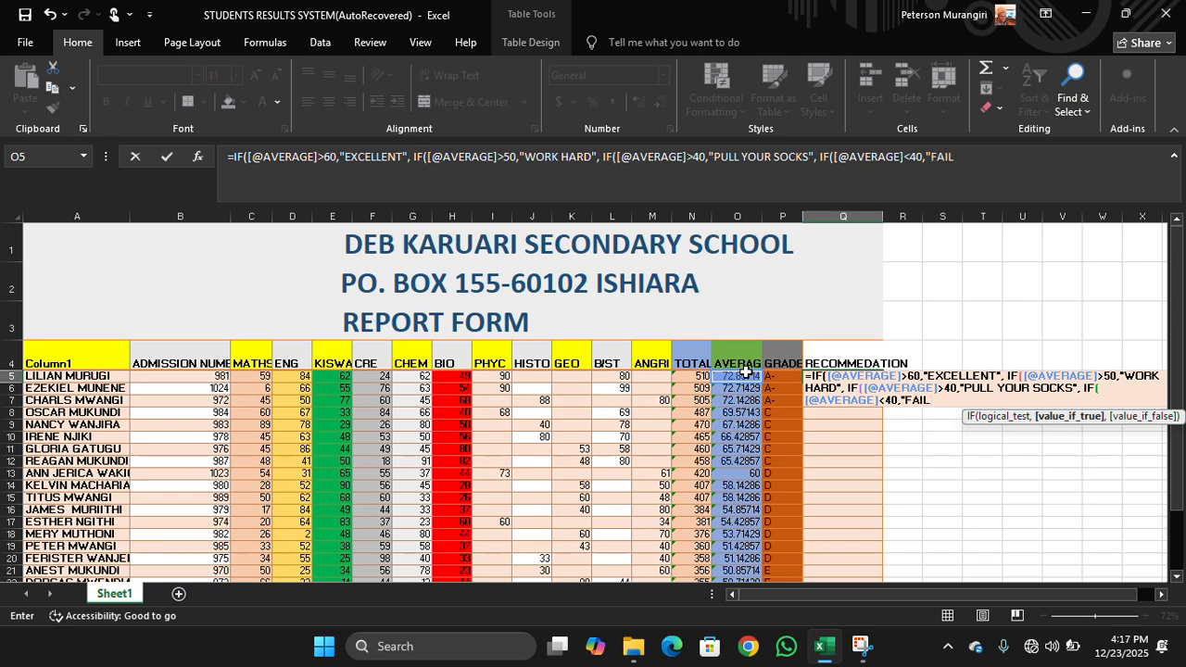
pyautogui.write('",')
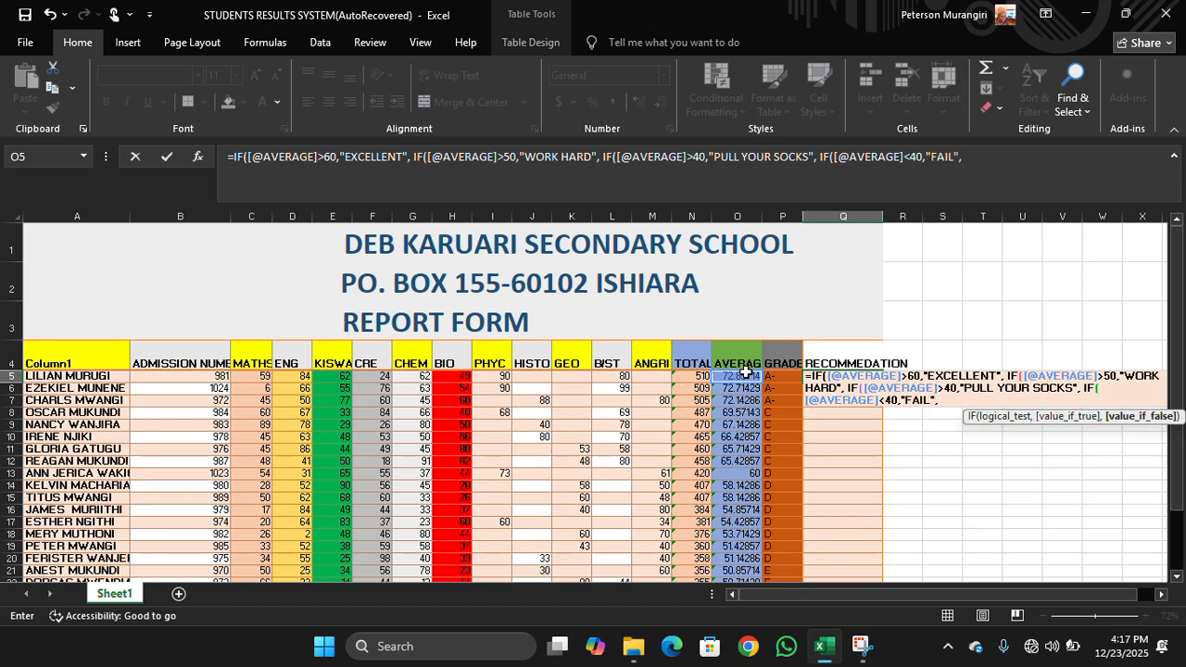
pyautogui.write(')')
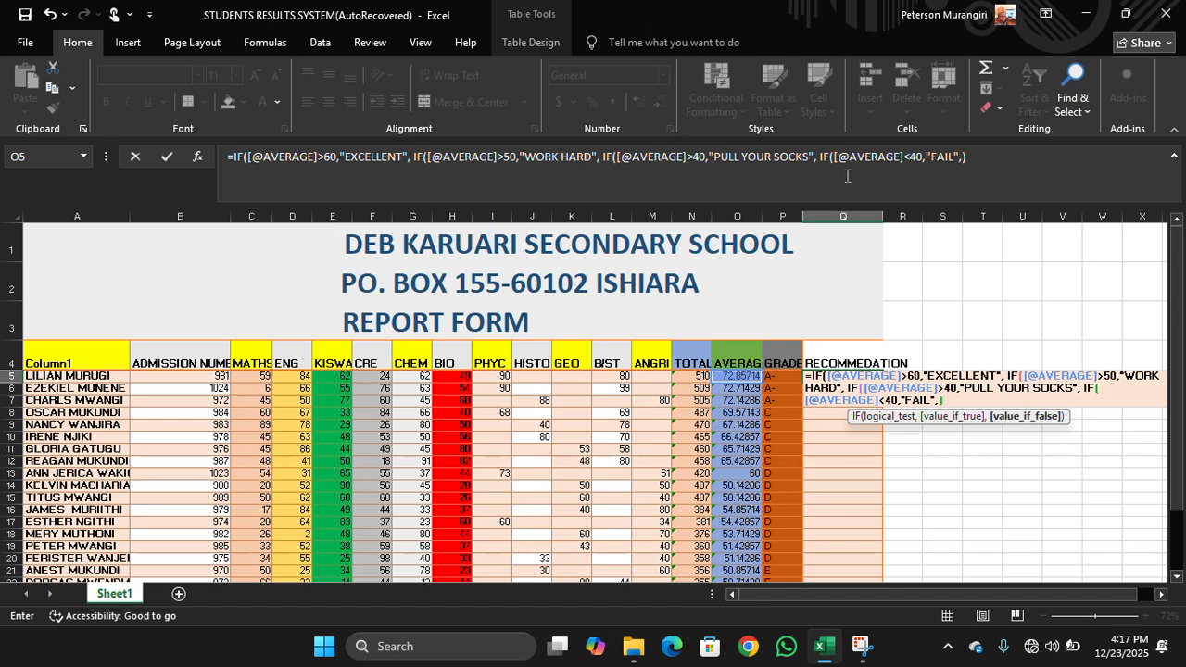
pyautogui.write(')))')
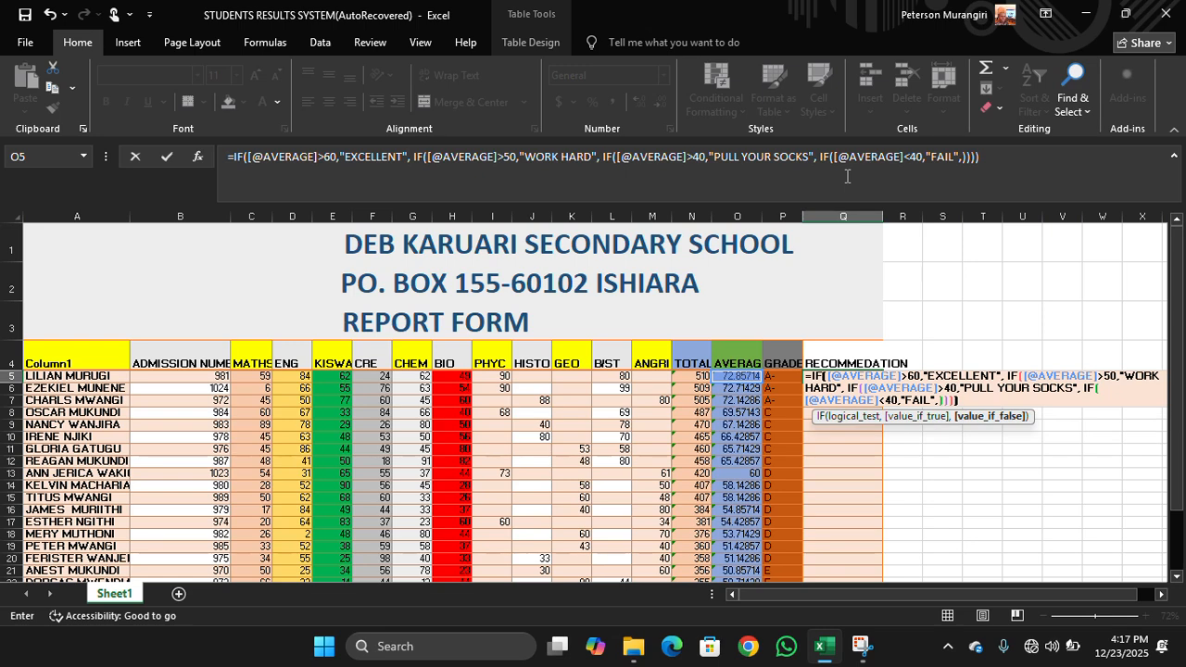
pyautogui.press('Return')
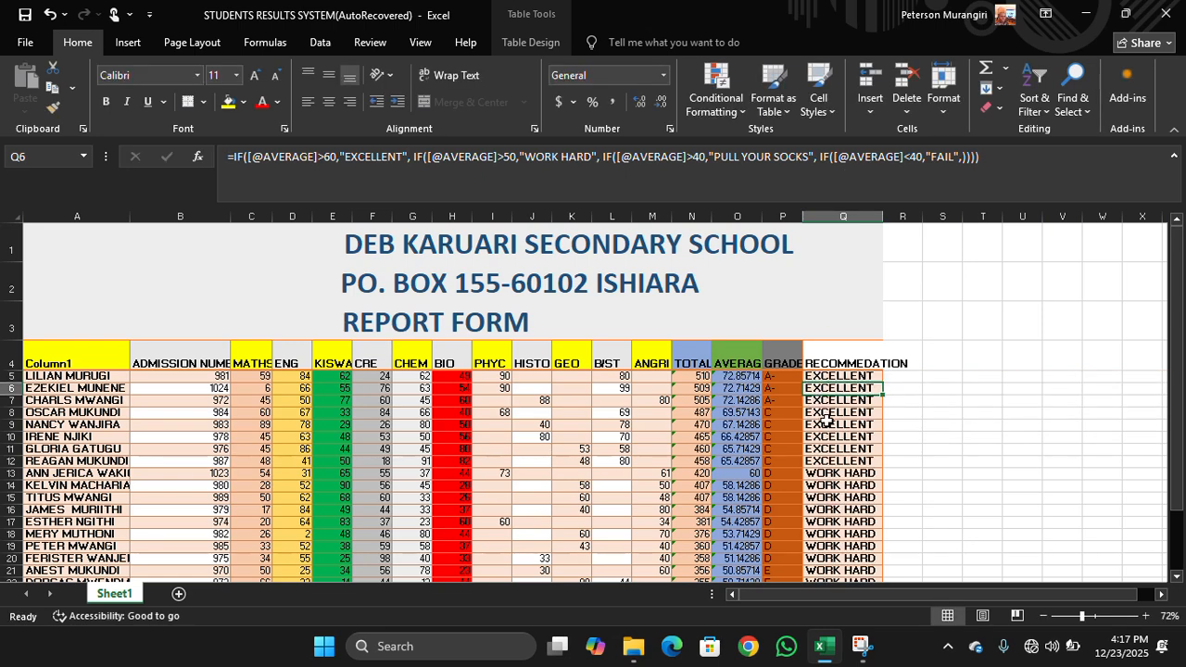
# - Start a new student record in row 32 by entering the student's name and admission number
pyautogui.scroll(-2, 827, 422)
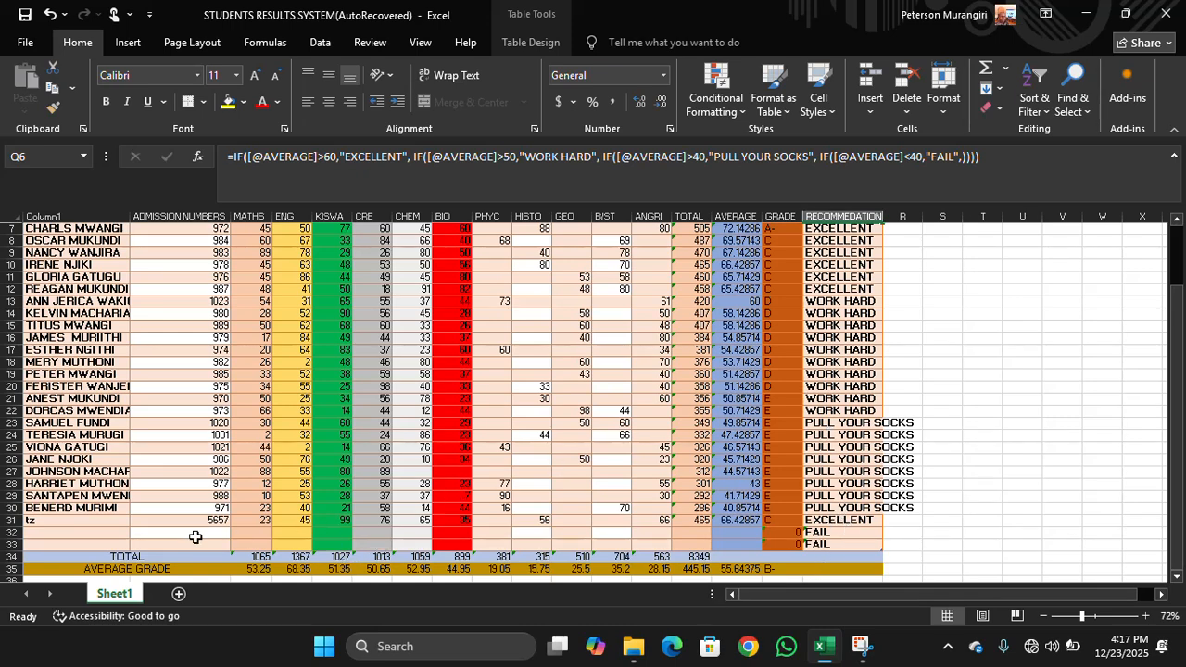
pyautogui.click(103, 533)
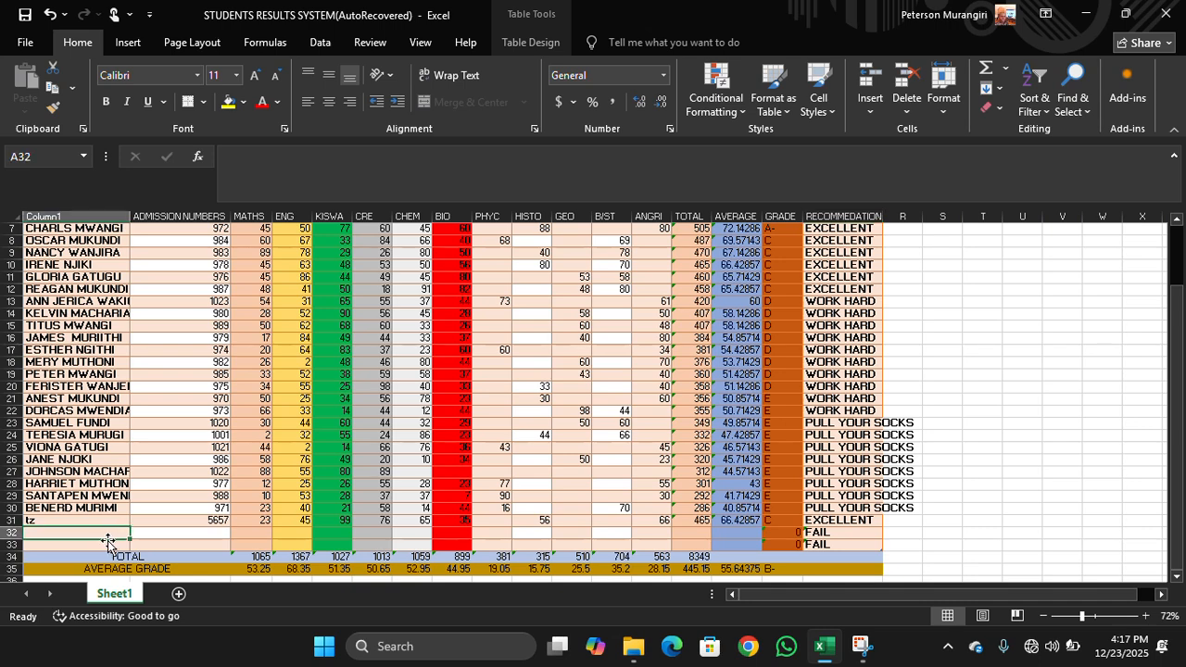
pyautogui.write('WZ')
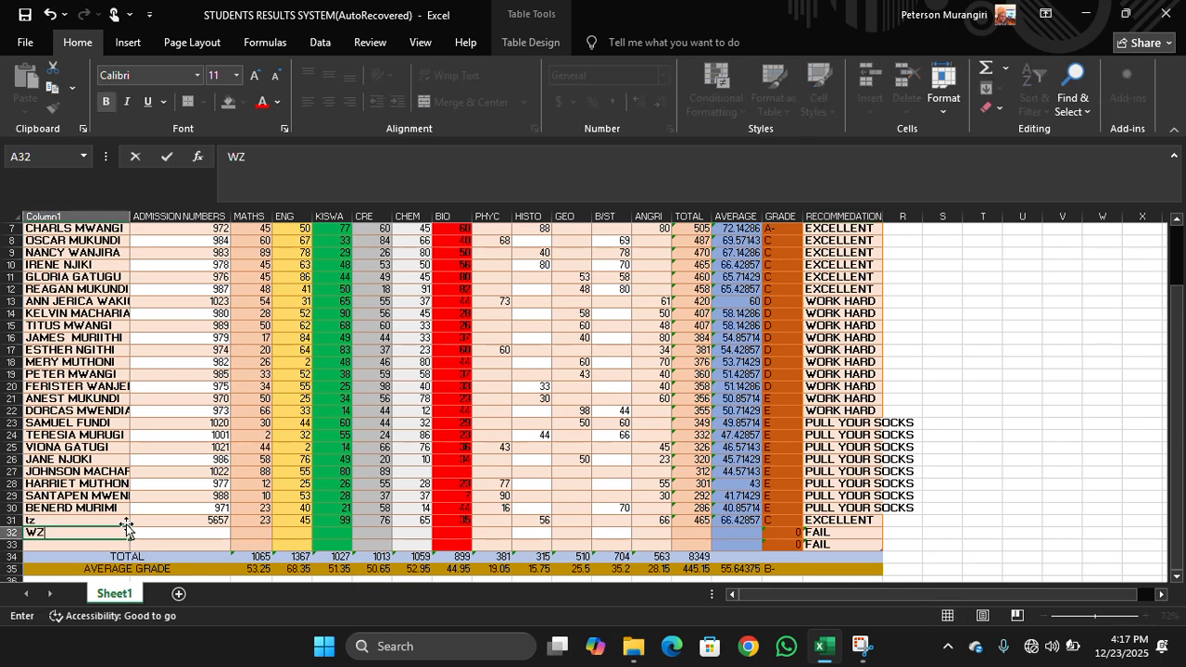
pyautogui.click(216, 532)
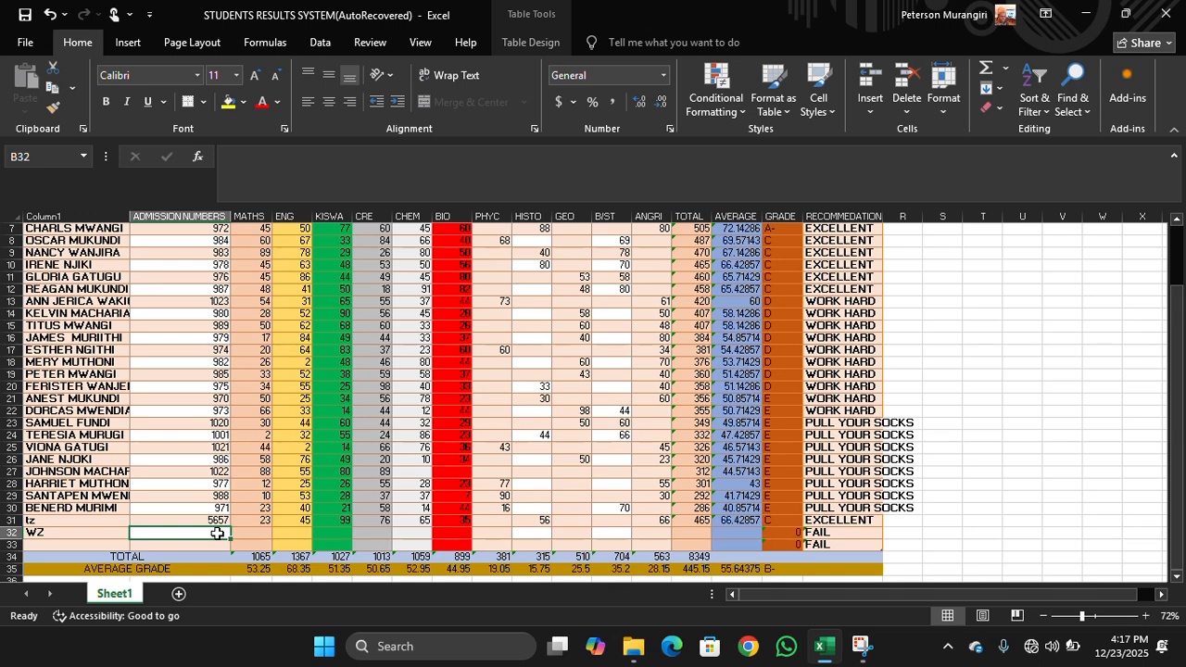
pyautogui.write('12334')
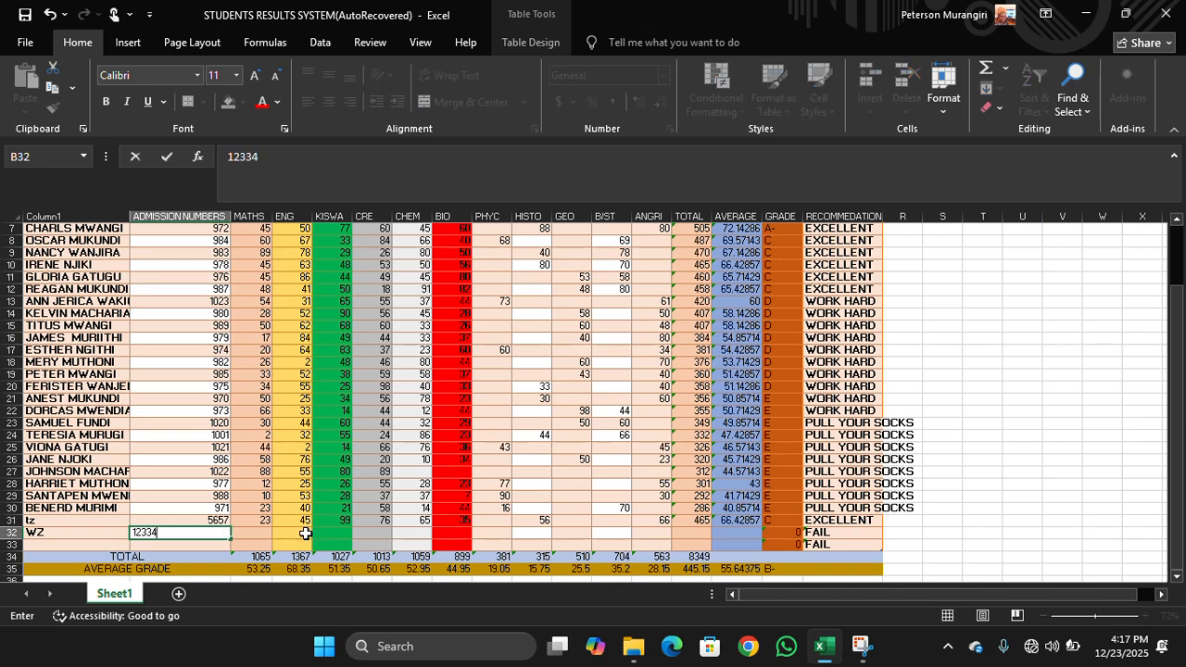
# - Enter the row 32 student's marks as MATHS 40, ENG 4 and KISWA 6
pyautogui.click(265, 532)
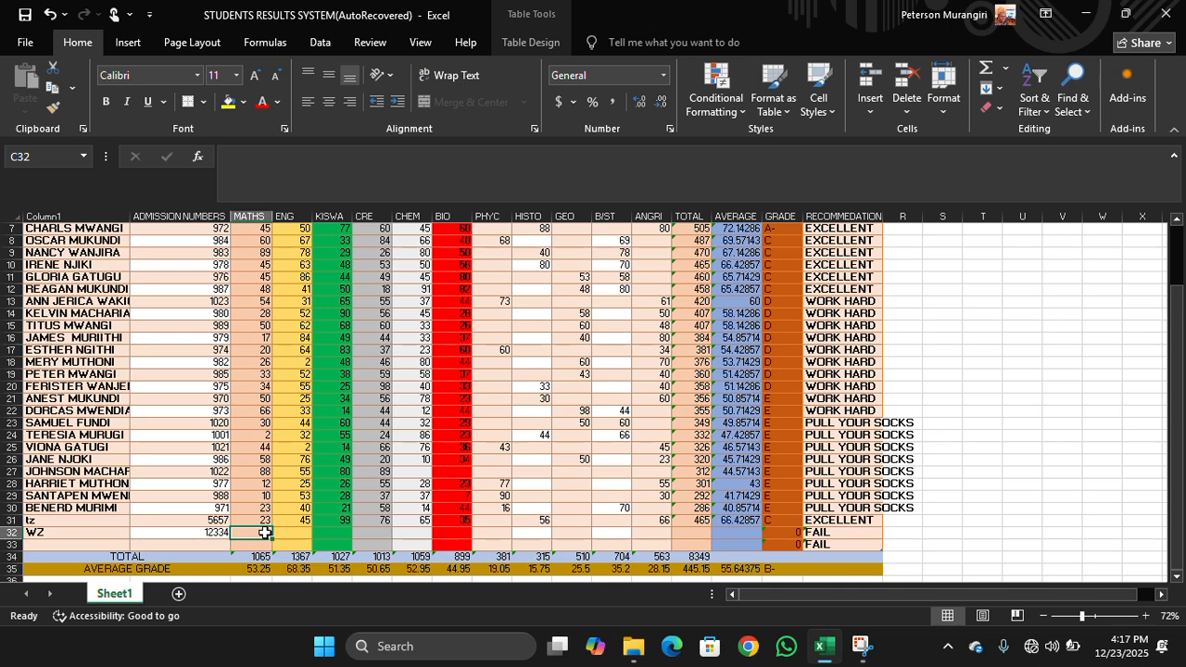
pyautogui.write('40')
pyautogui.press('Tab')
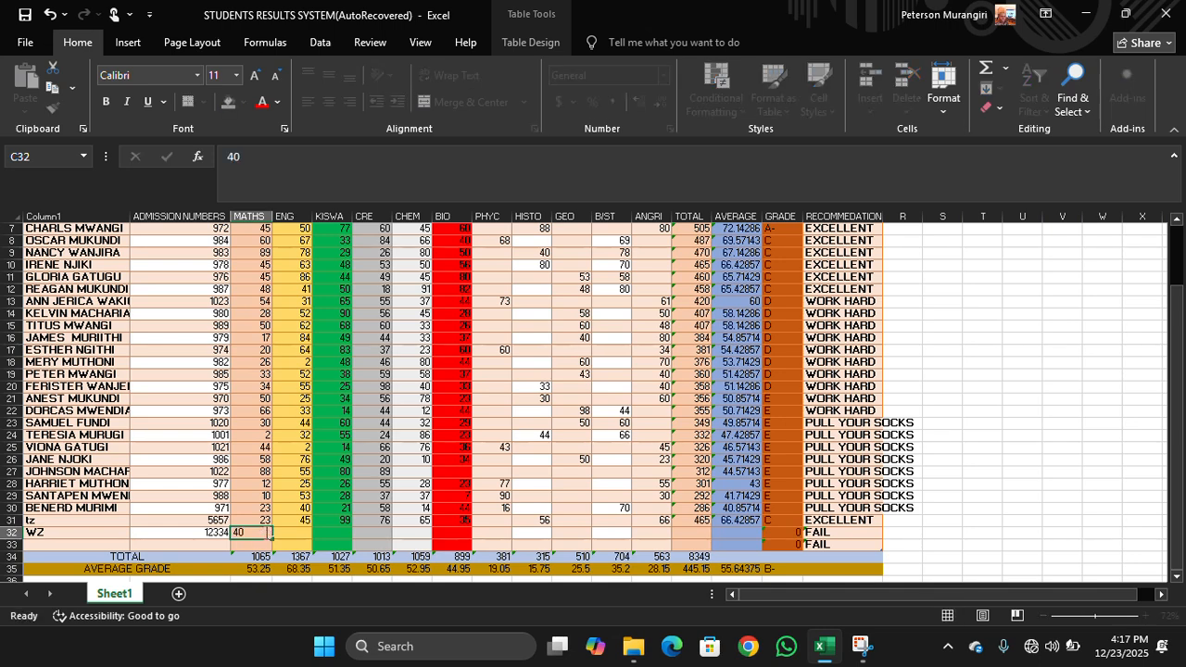
pyautogui.write('4')
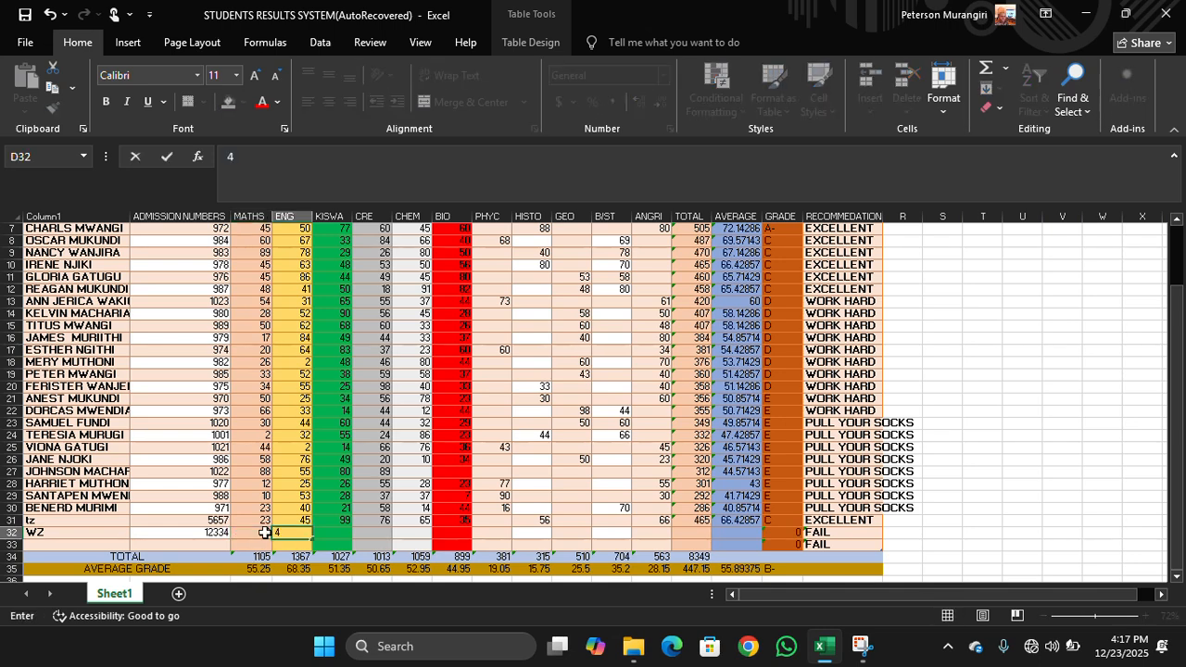
pyautogui.press('Tab')
pyautogui.write('6')
pyautogui.press('Tab')
# - Enter the row 32 student's marks as CRE 8, CHEM 9 and BIO 10
pyautogui.press('F2')
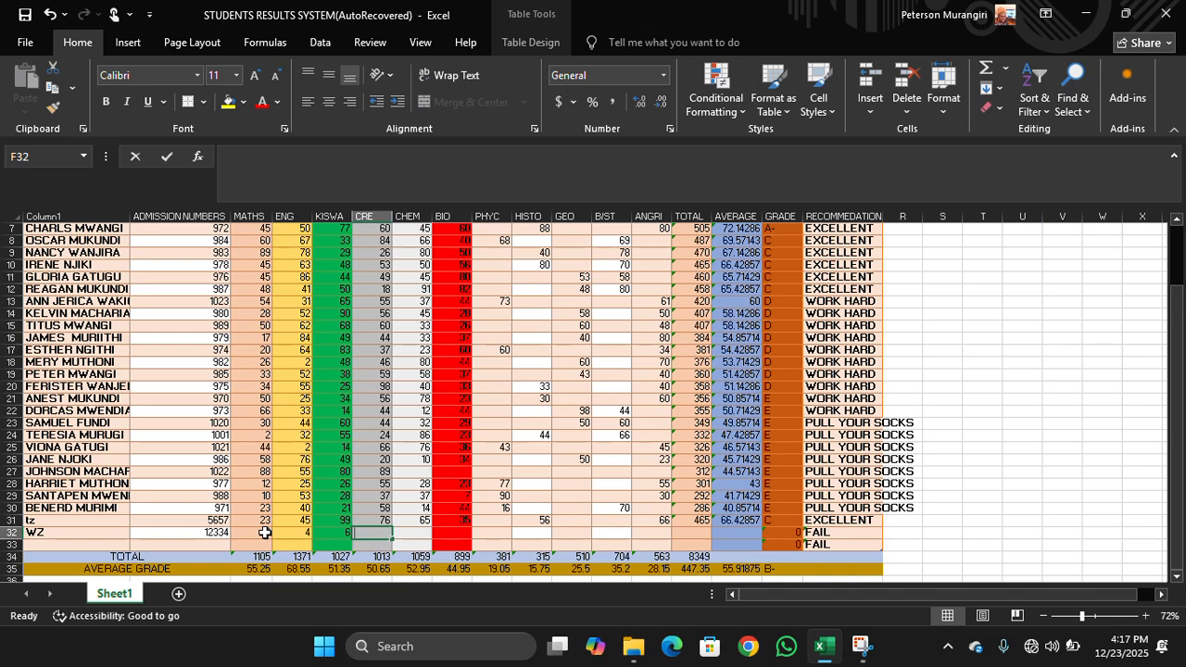
pyautogui.write('8')
pyautogui.press('Tab')
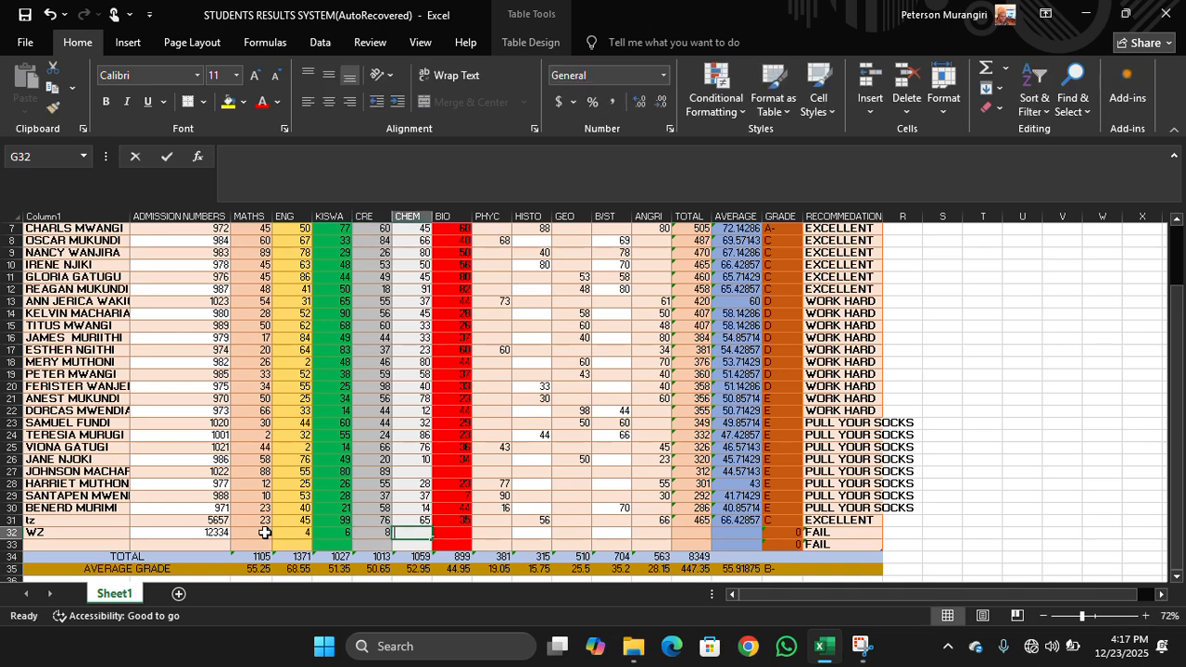
pyautogui.write('9')
pyautogui.press('Tab')
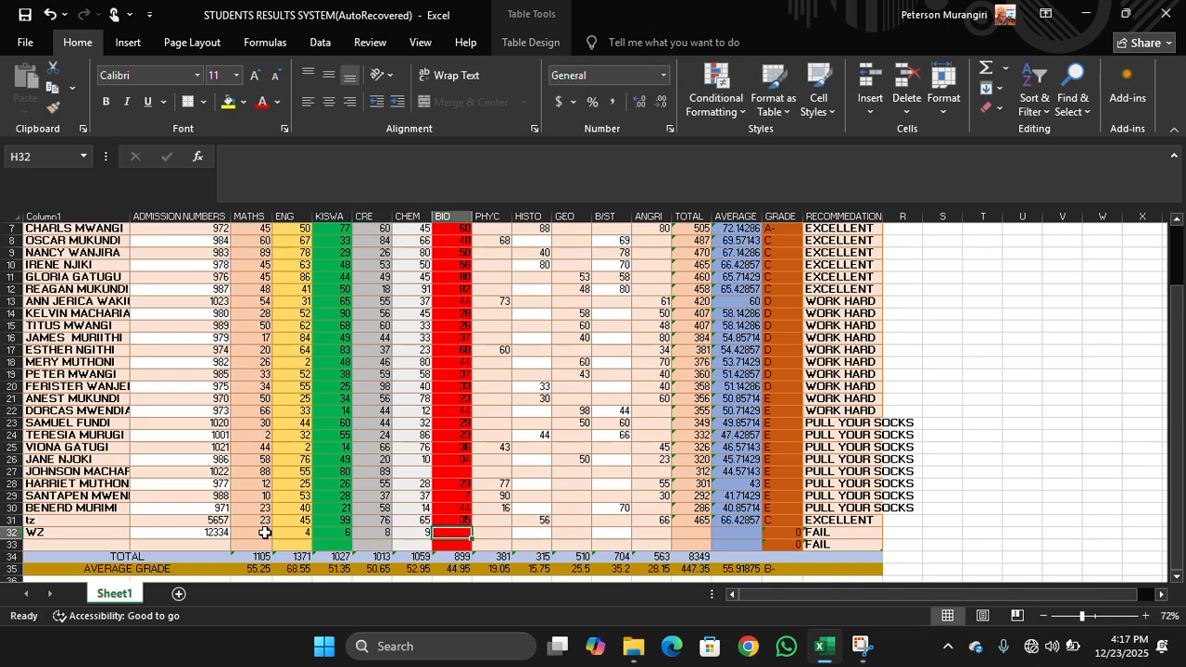
pyautogui.write('10')
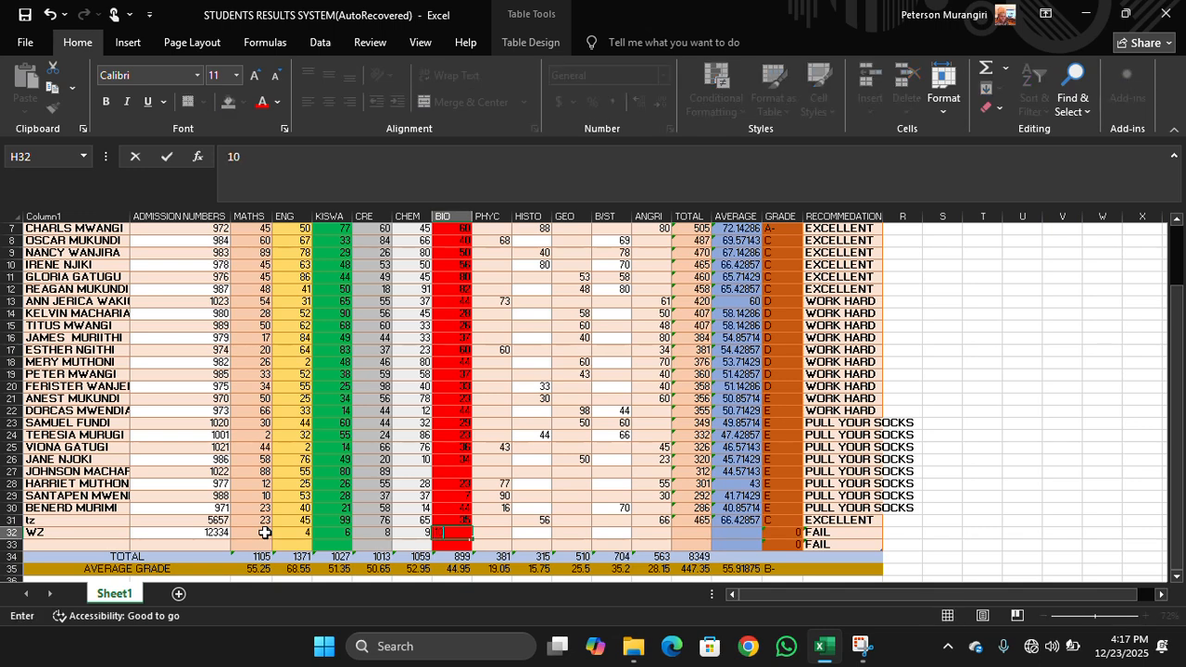
pyautogui.press('Tab')
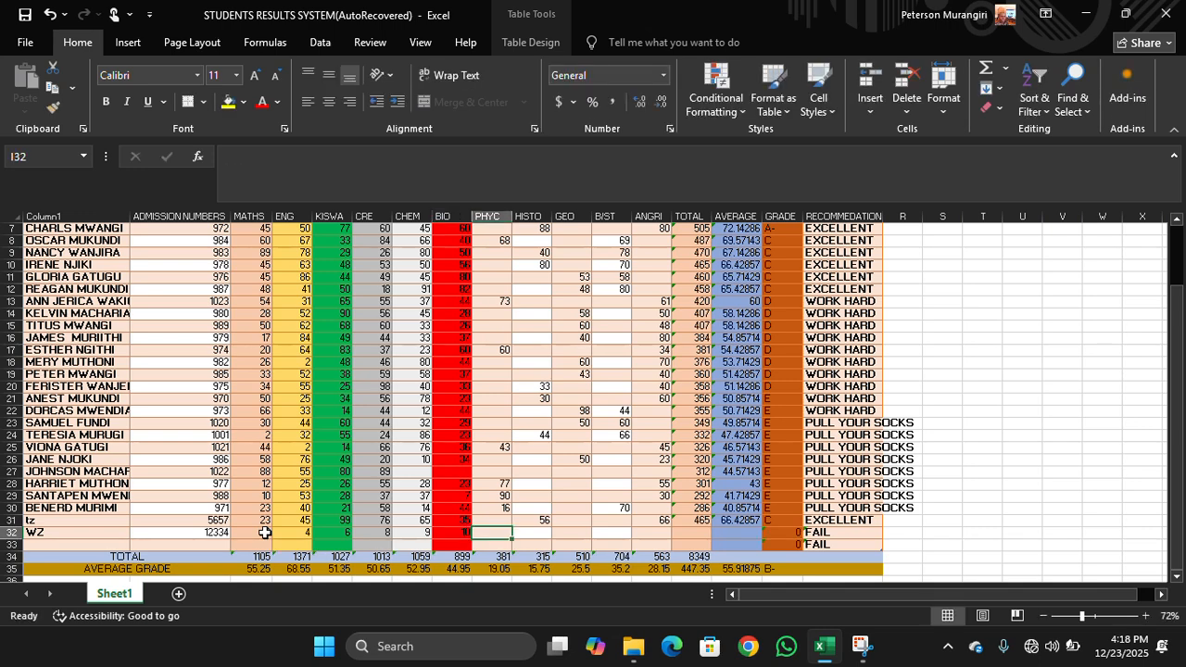
# - Enter HISTO 50 and B/ST 40 for row 32, leaving PHYC, GEO and ANGRI empty
pyautogui.press('Tab')
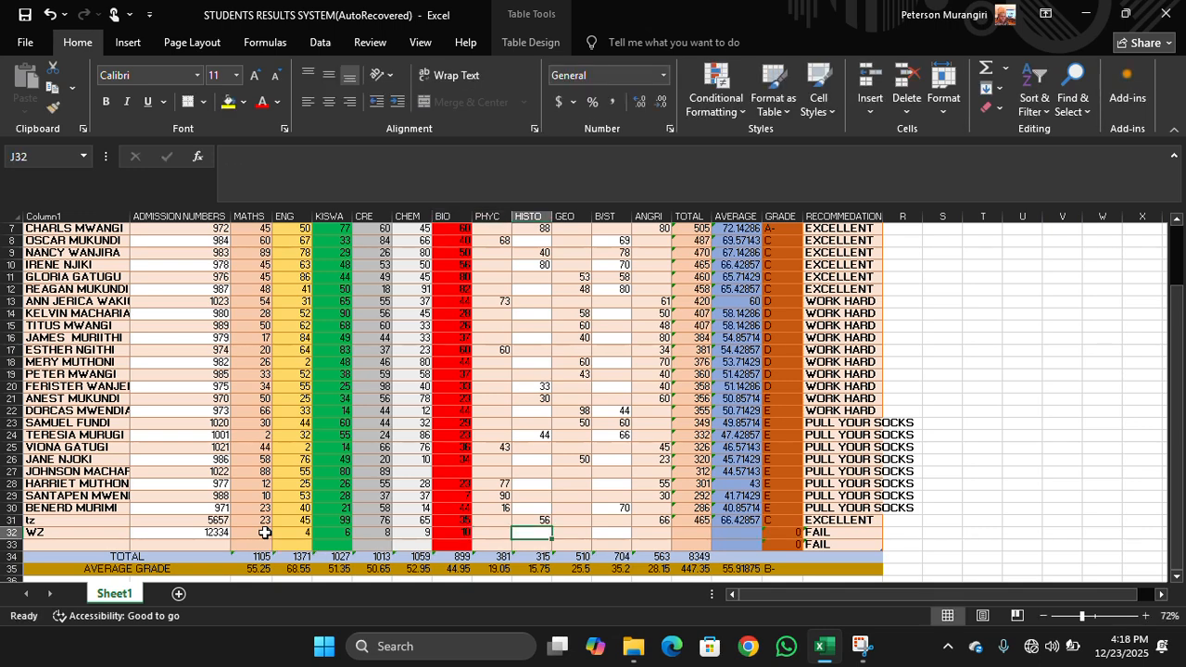
pyautogui.write('50')
pyautogui.press('Tab')
pyautogui.press('Tab')
pyautogui.press('Tab')
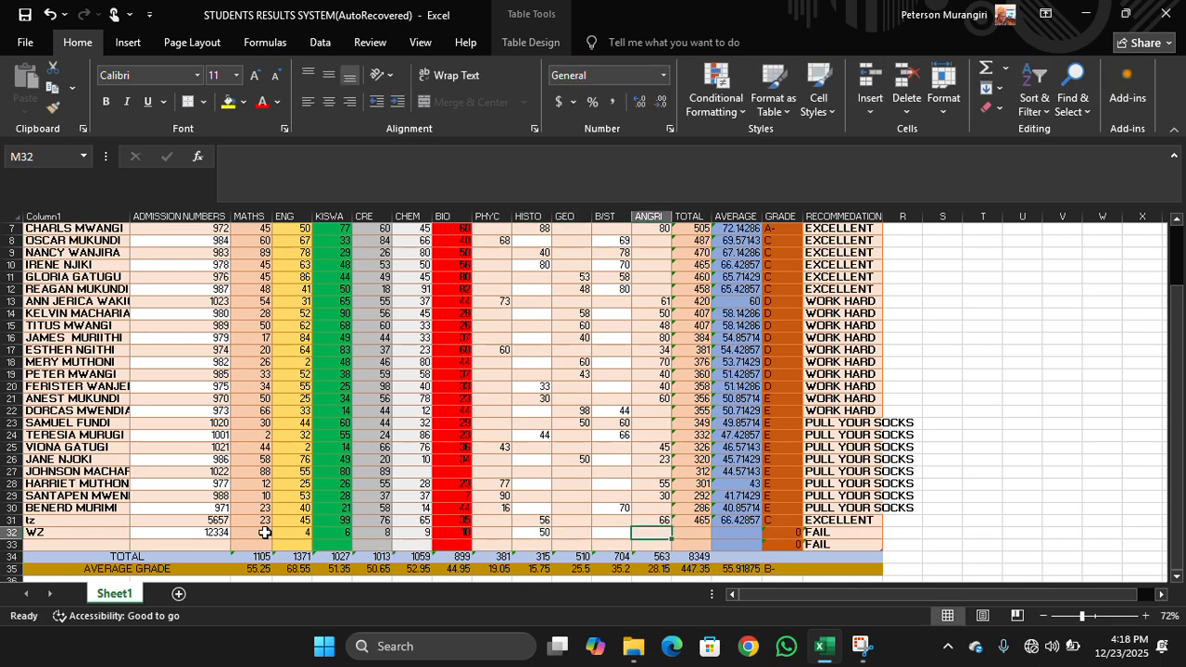
pyautogui.press('Left')
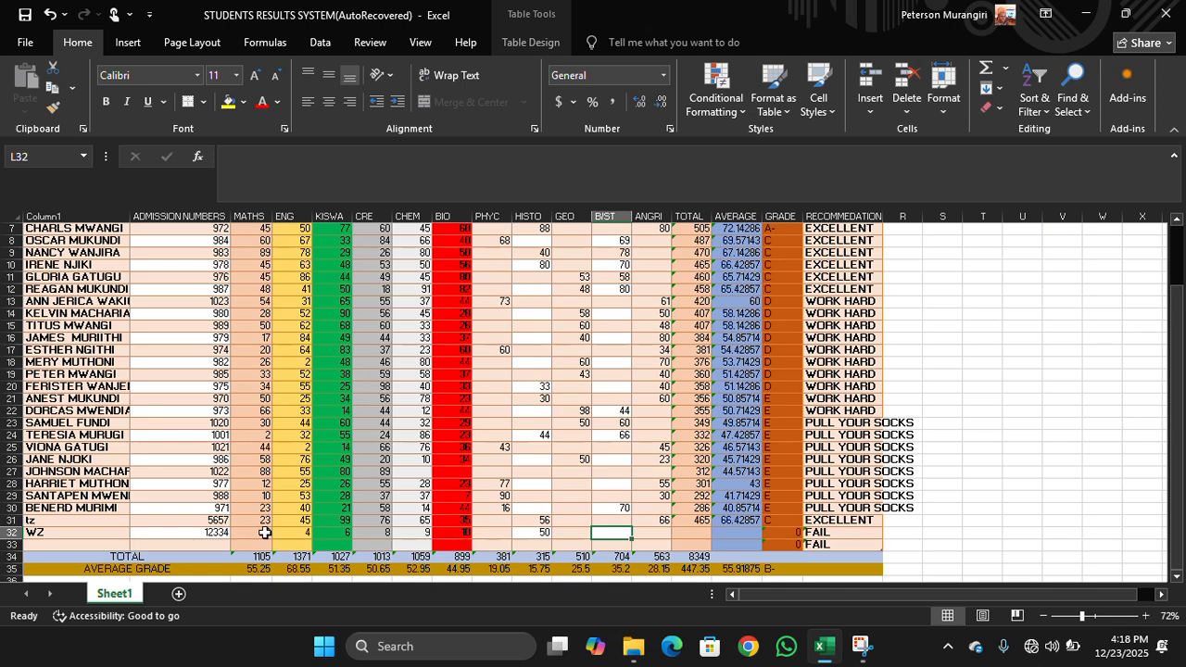
pyautogui.write('40')
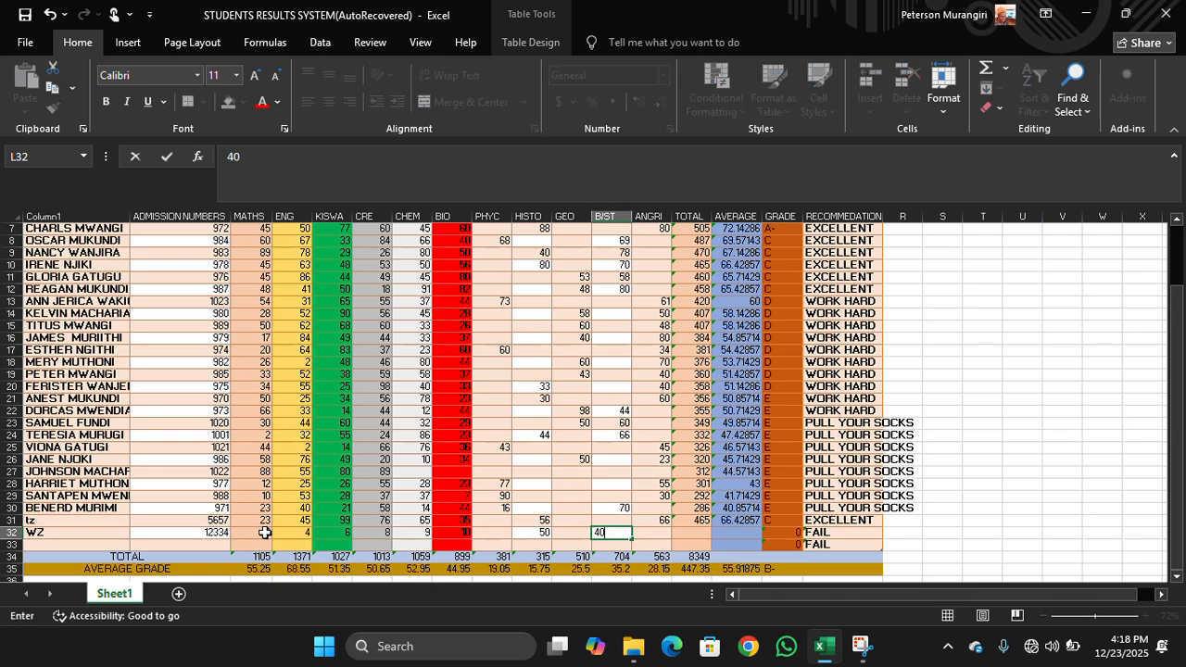
pyautogui.press('Return')
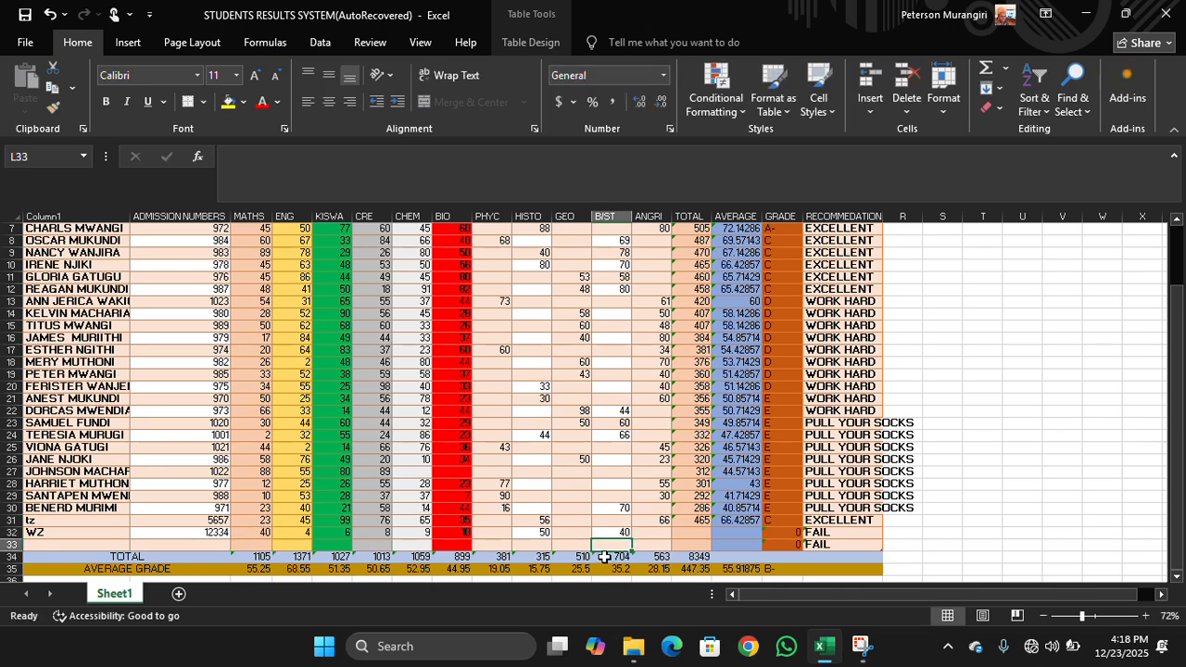
# - Fill the TOTAL formula from row 5 down through row 32
pyautogui.click(695, 534)
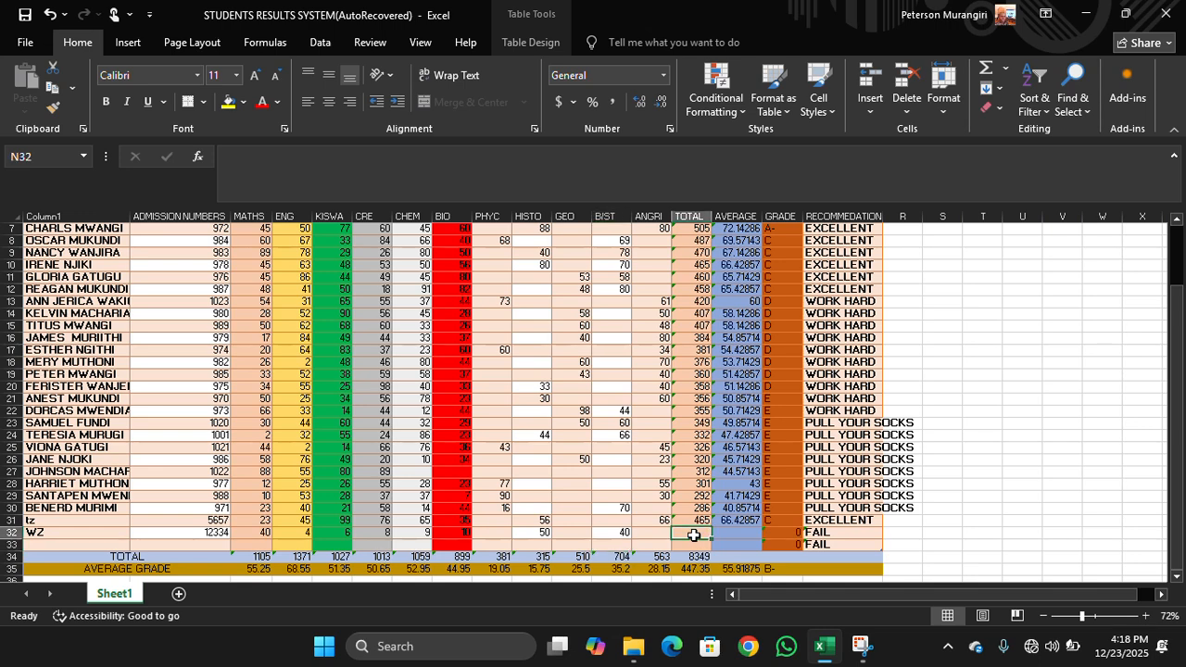
pyautogui.scroll(1, 668, 265)
pyautogui.click(690, 260)
pyautogui.moveTo(712, 266); pyautogui.dragTo(726, 548)
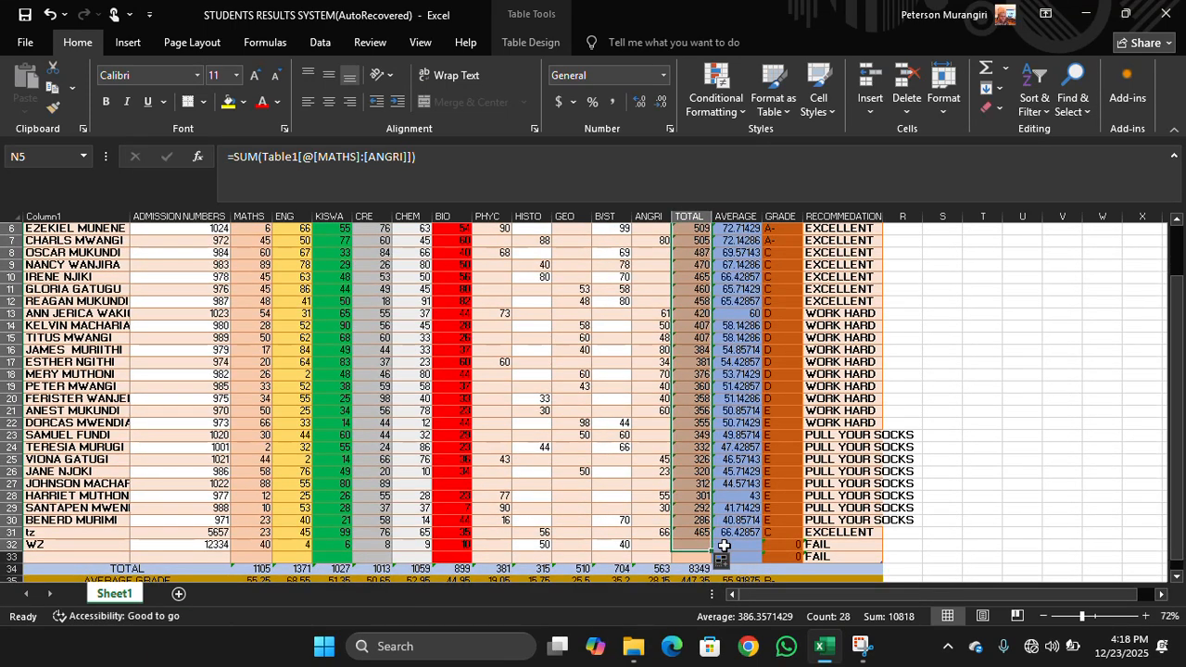
# - Fill the AVERAGE formula from row 5 down through row 32
pyautogui.click(759, 547)
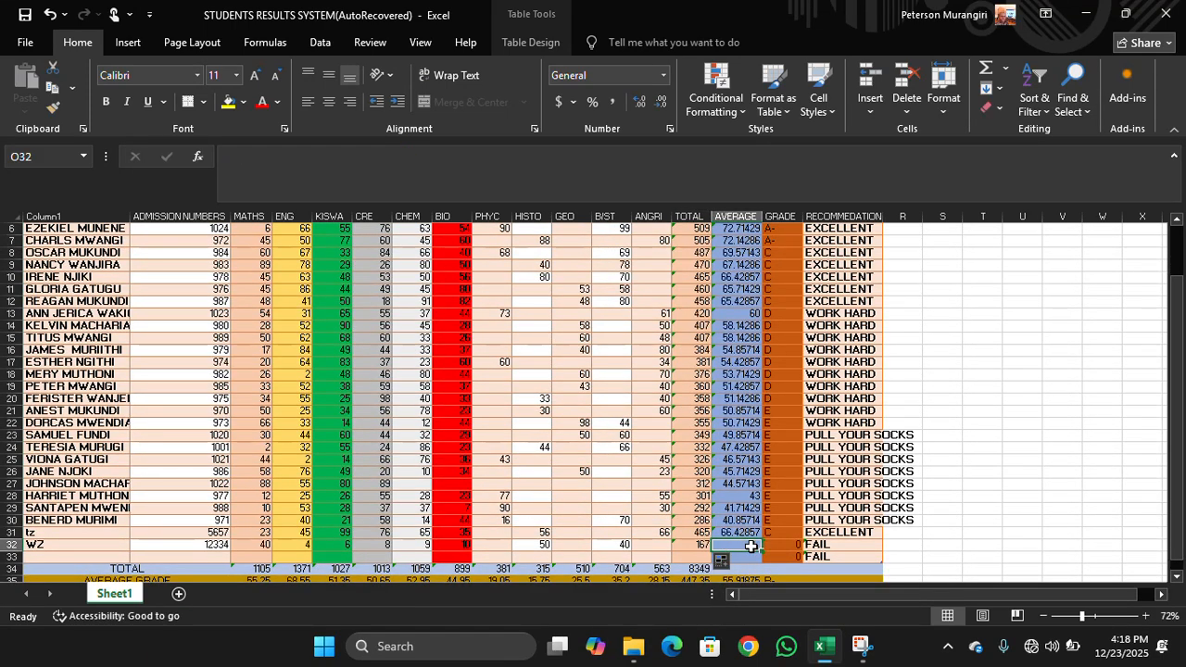
pyautogui.scroll(-1, 748, 322)
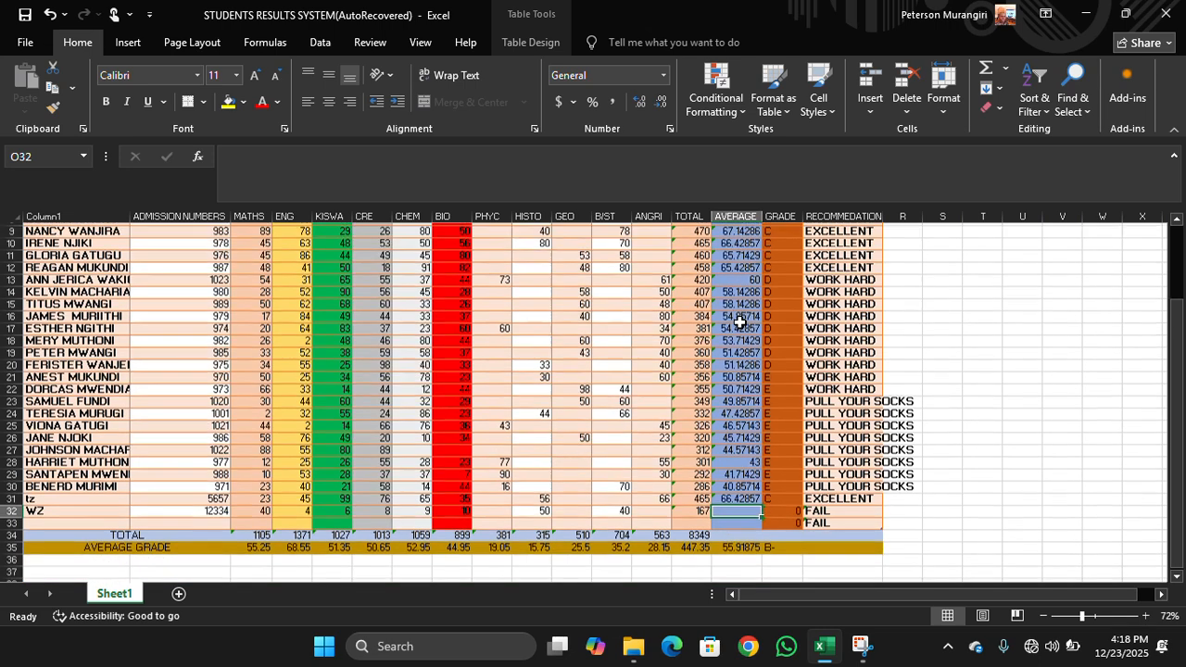
pyautogui.scroll(2, 749, 306)
pyautogui.click(751, 299)
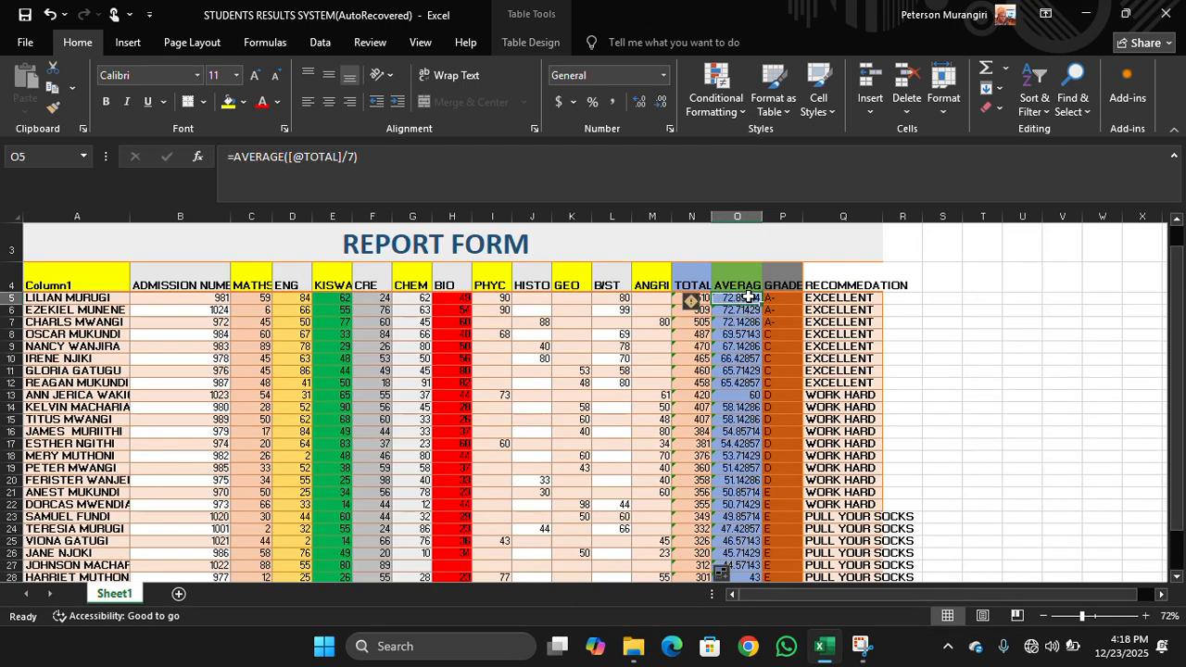
pyautogui.moveTo(762, 302); pyautogui.dragTo(766, 550)
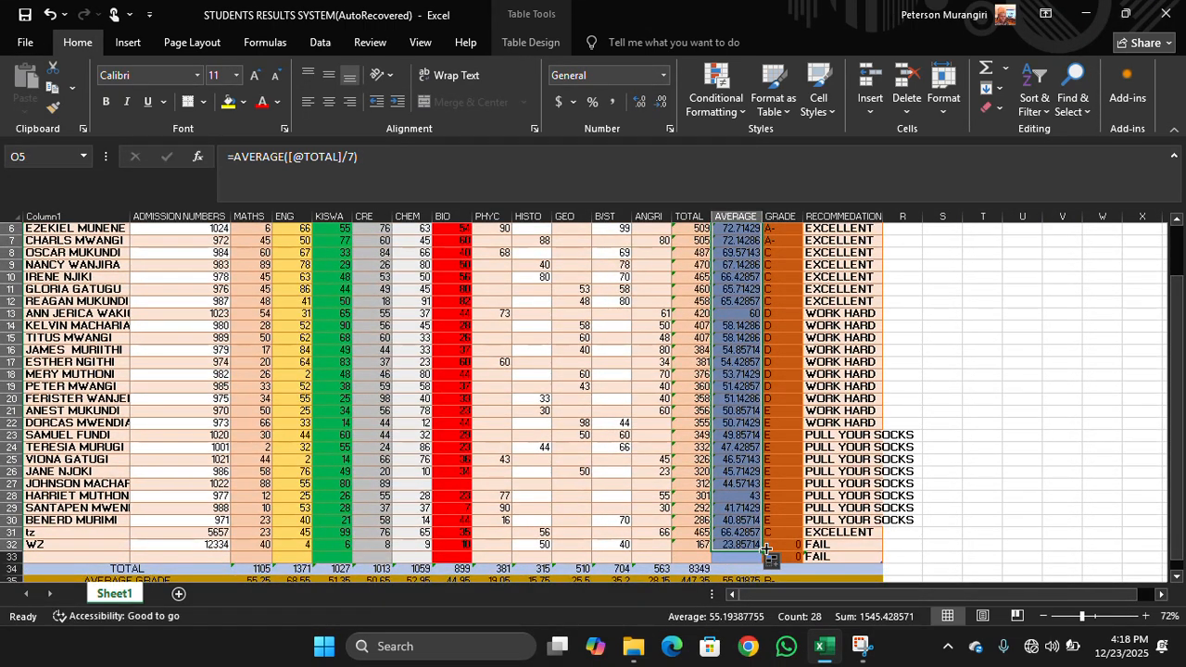
# - Fill the GRADE formula from row 5 down through row 32
pyautogui.scroll(2, 788, 515)
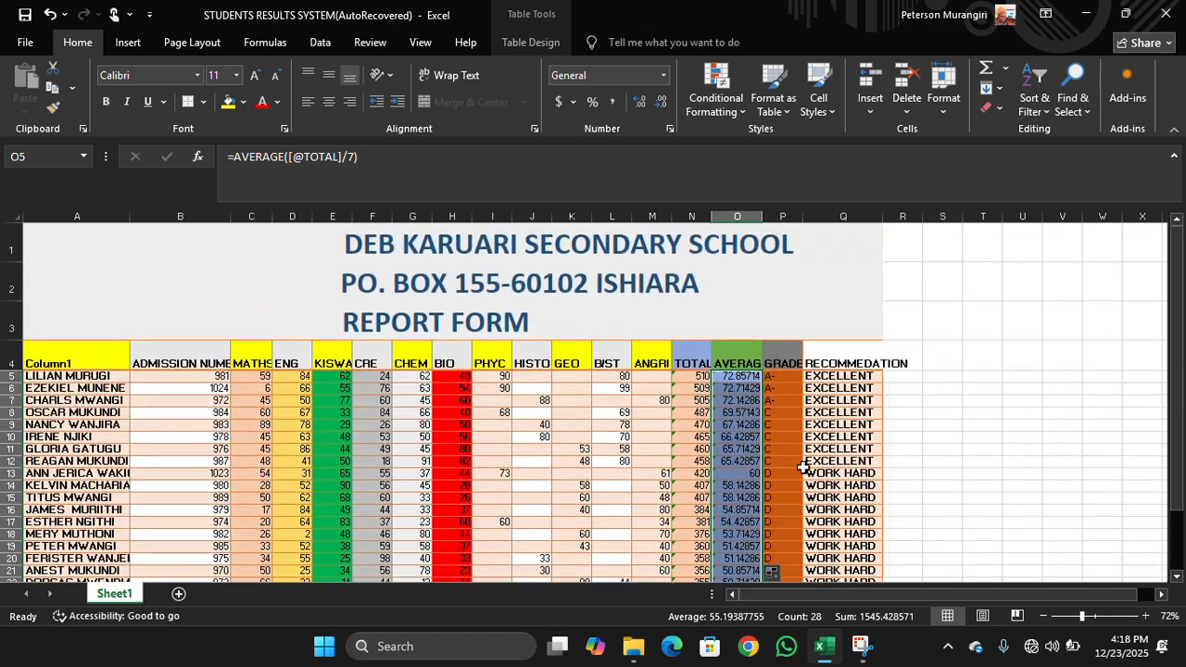
pyautogui.click(784, 377)
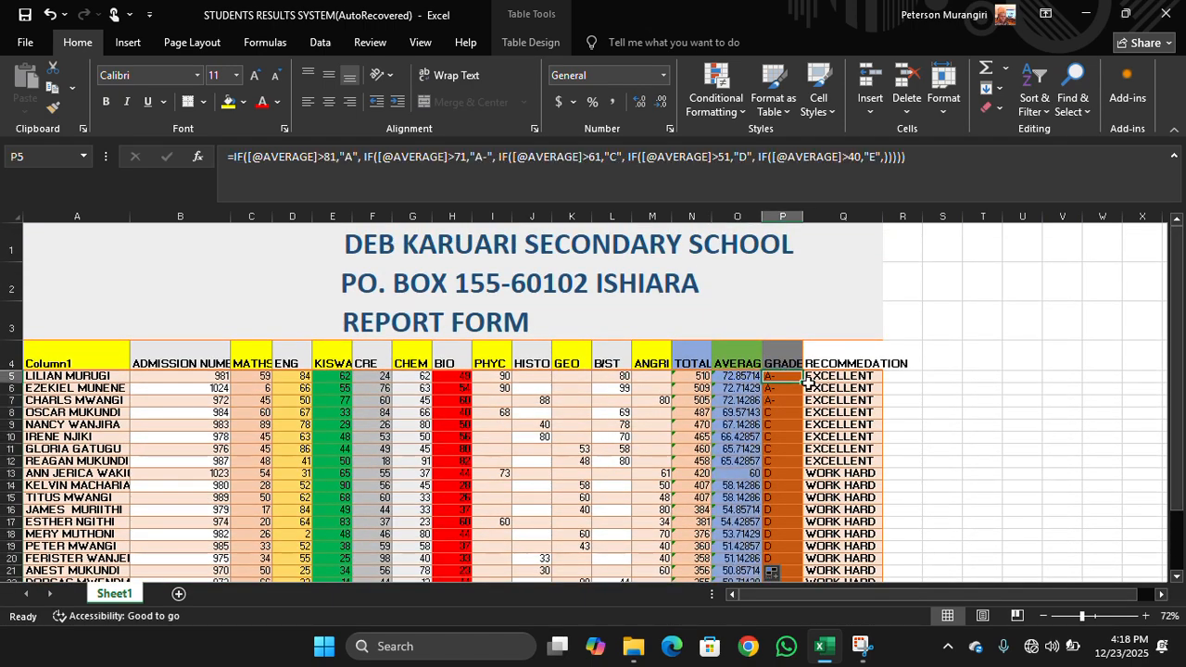
pyautogui.moveTo(799, 384); pyautogui.dragTo(799, 551)
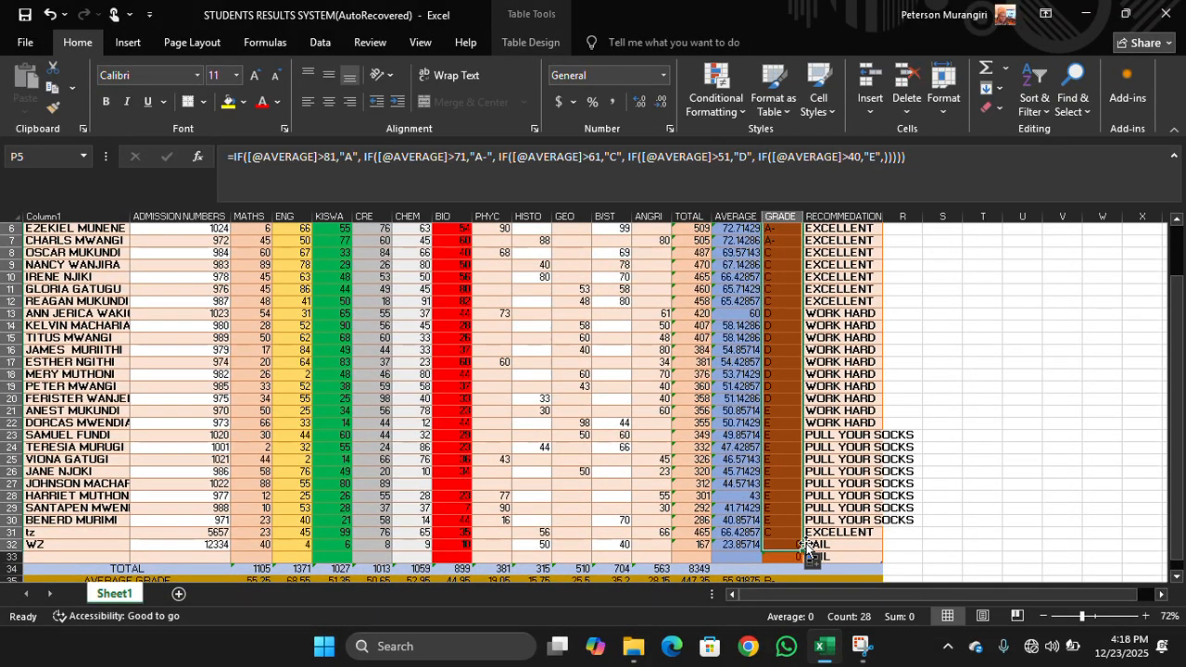
# - Inspect the GRADE formulas in rows 5 and 17 and the AVERAGE formula in row 32
pyautogui.scroll(2, 793, 519)
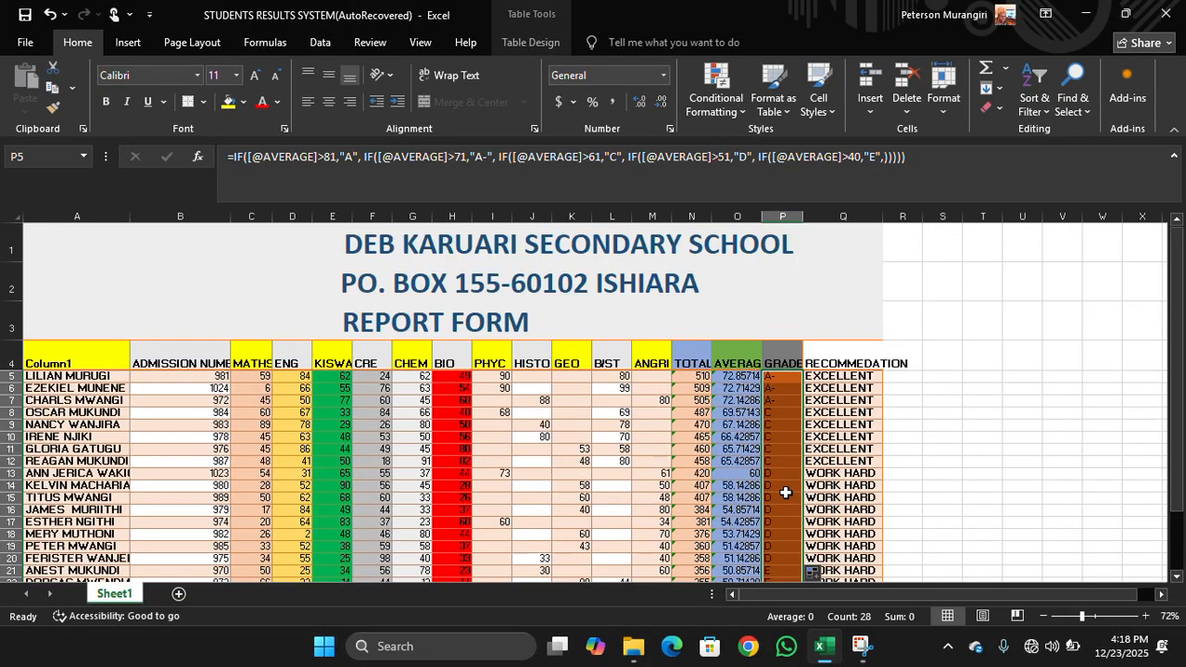
pyautogui.click(779, 378)
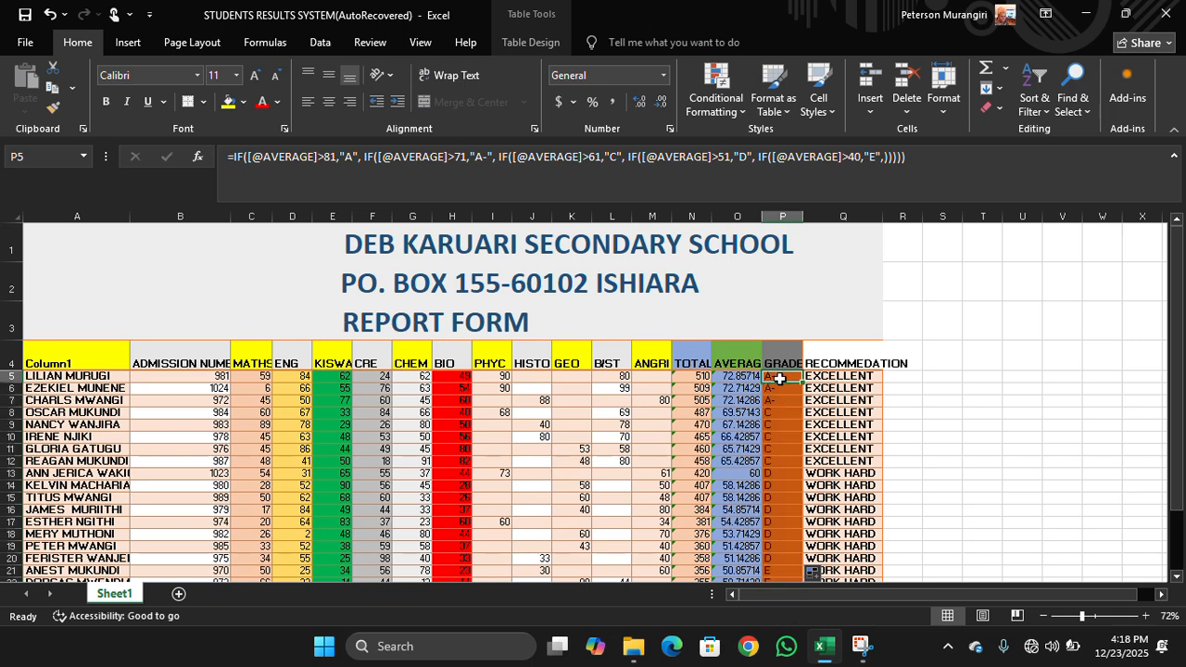
pyautogui.scroll(-3, 788, 398)
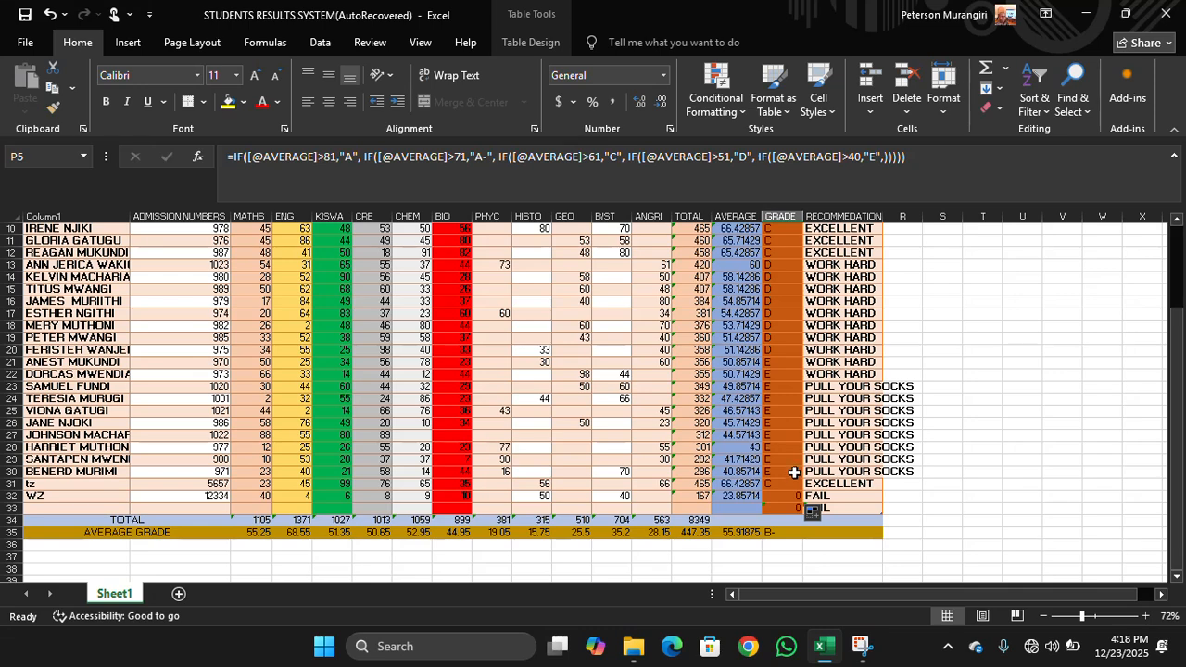
pyautogui.click(795, 314)
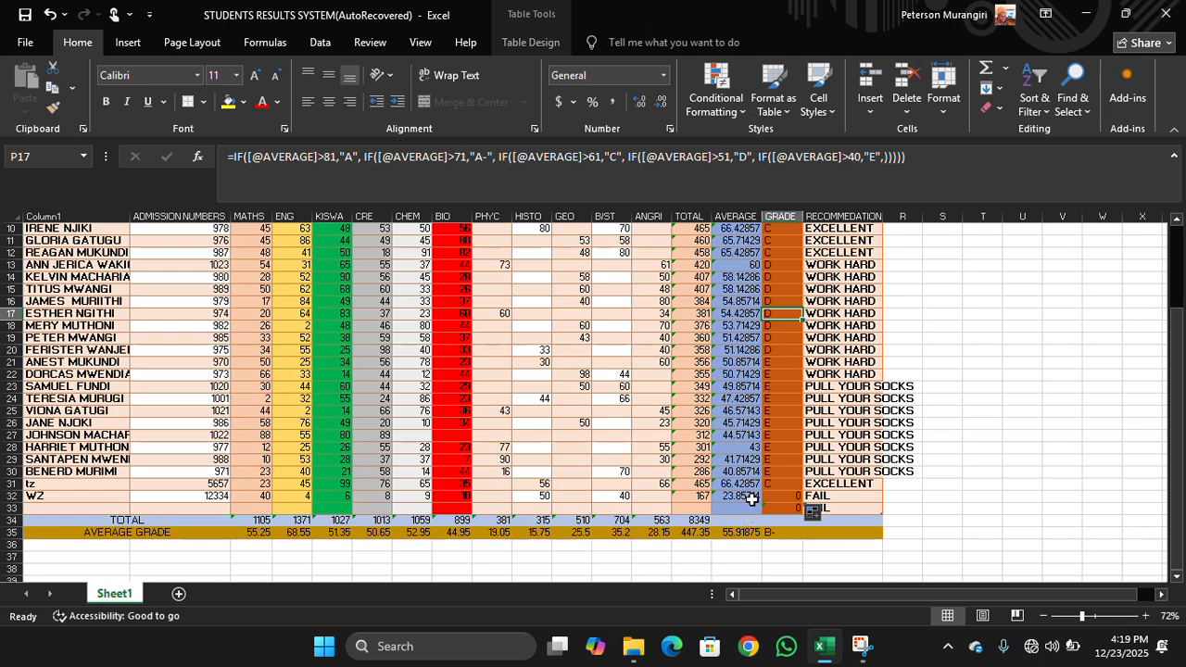
pyautogui.click(753, 498)
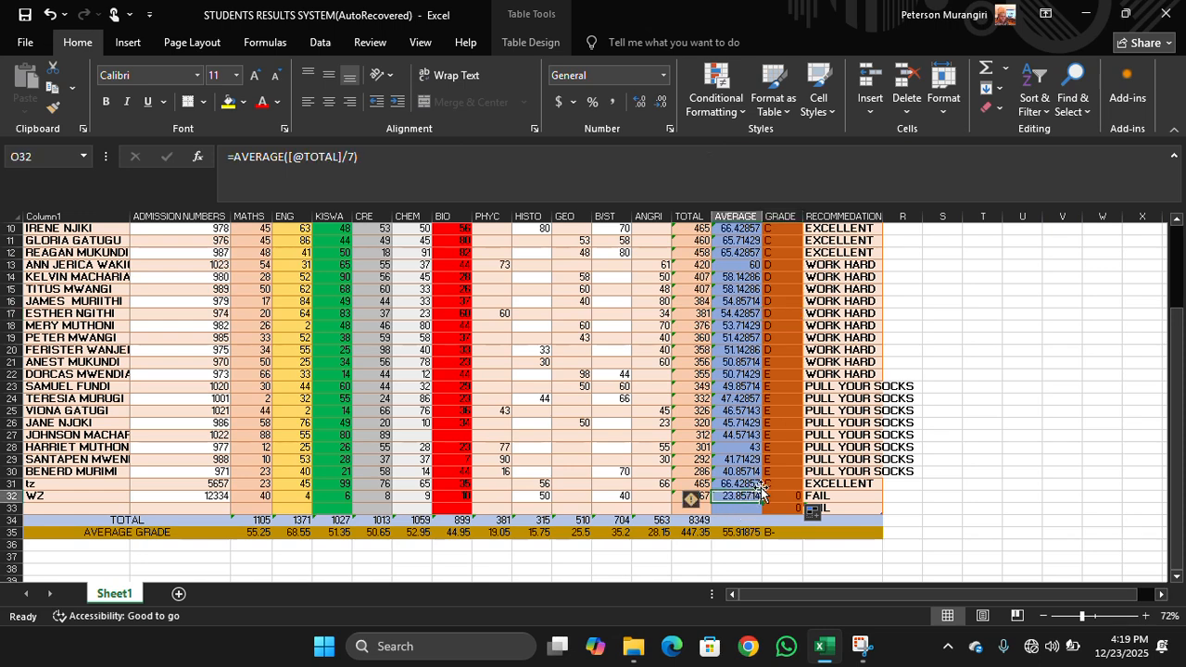
# - Insert an empty nested IF after the "E" result in the row 30 GRADE formula
pyautogui.click(771, 471)
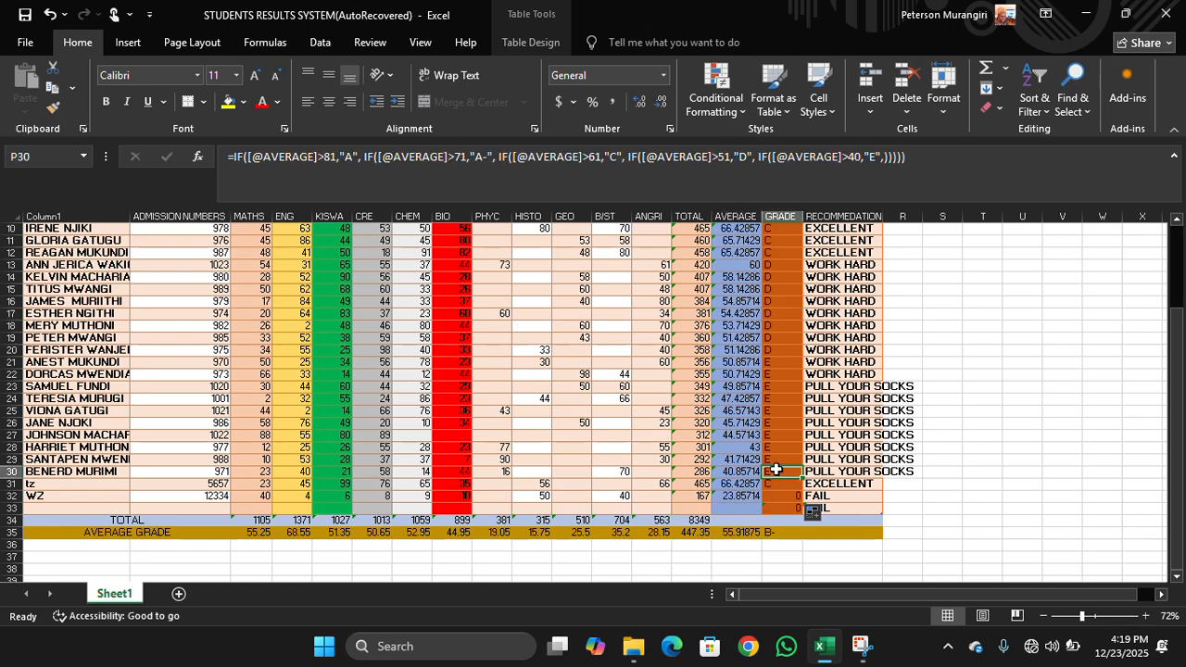
pyautogui.click(885, 159)
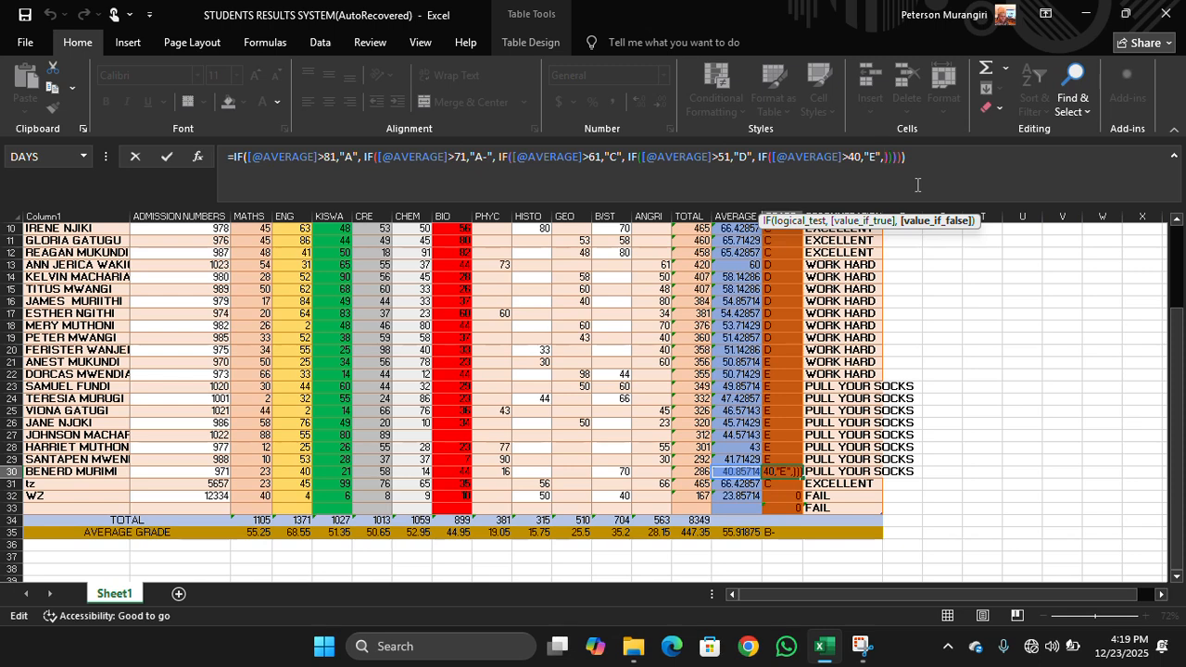
pyautogui.write('I')
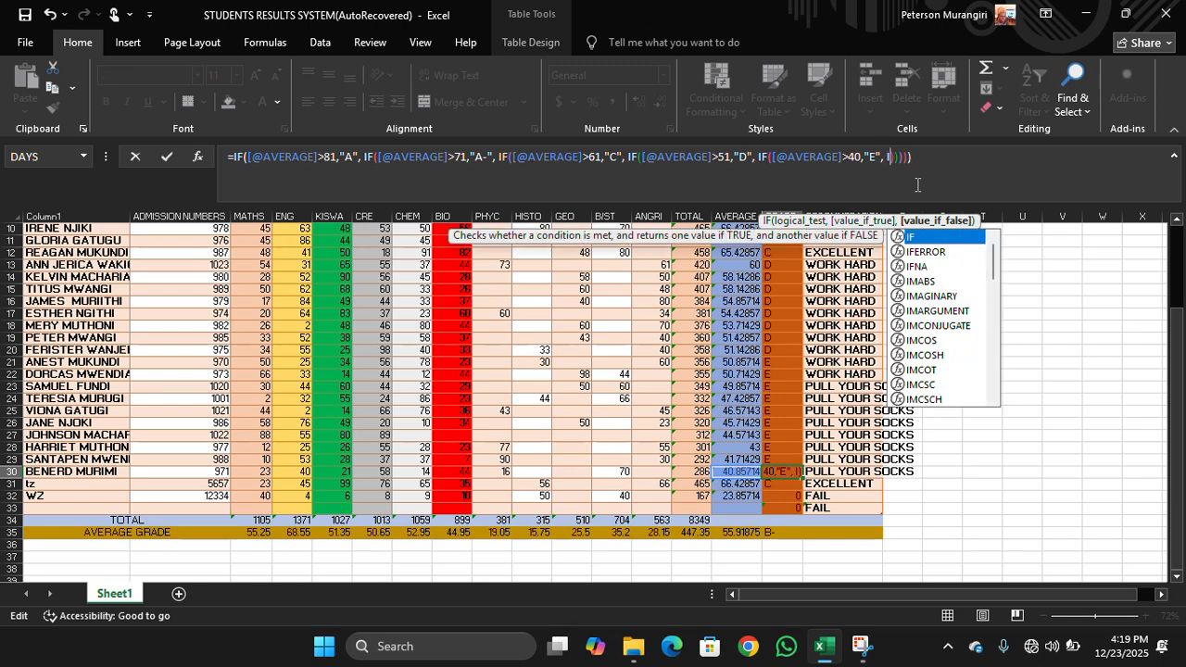
pyautogui.write('F')
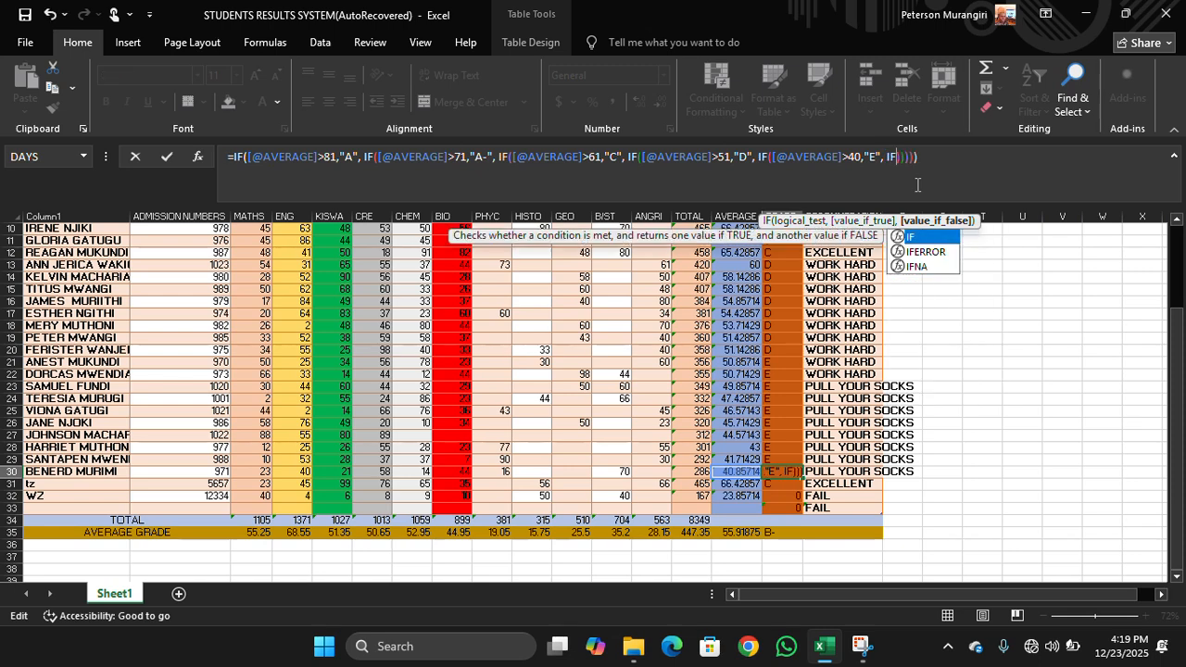
pyautogui.write('(')
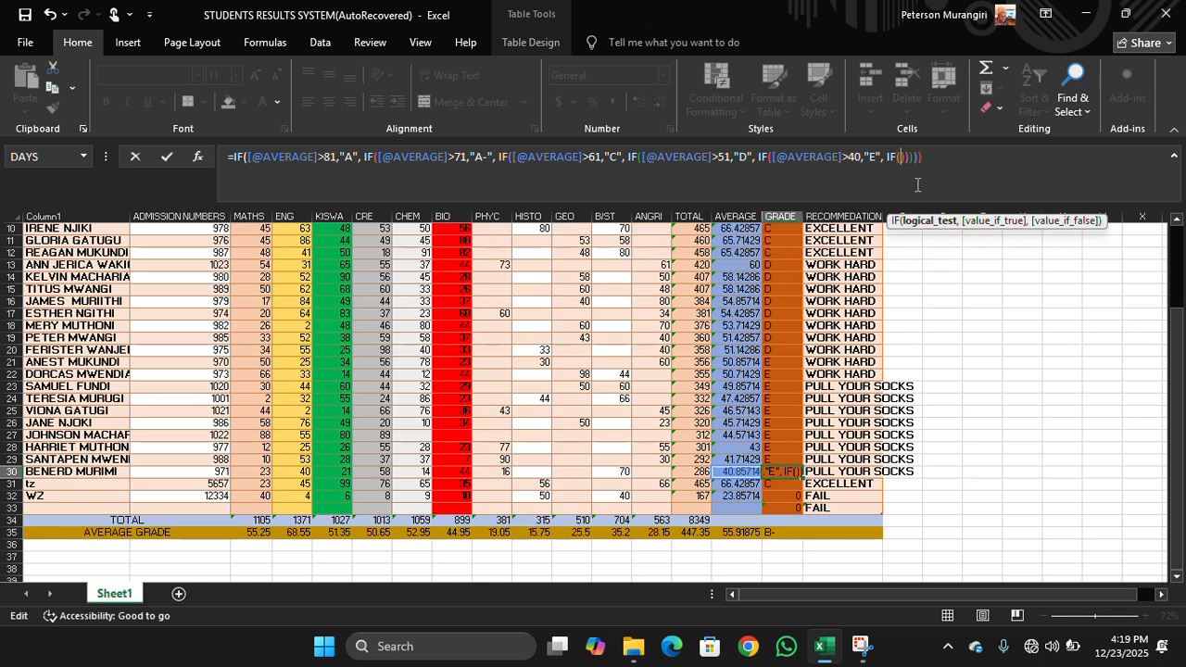
pyautogui.click(747, 227)
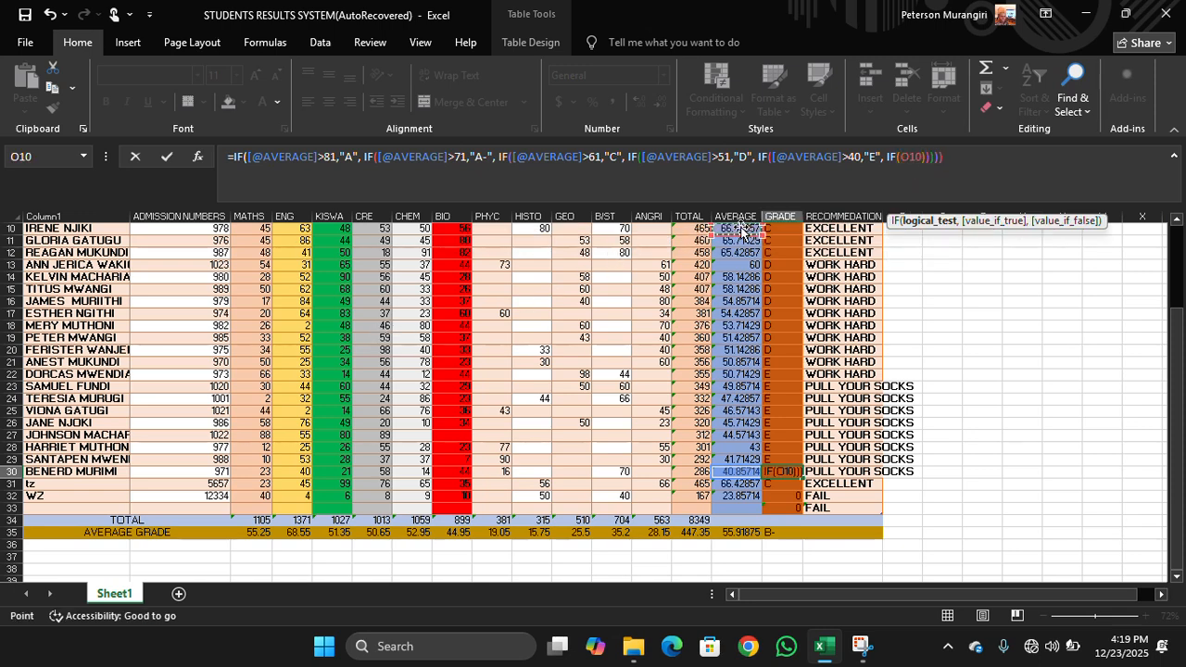
pyautogui.press('BackSpace')
pyautogui.press('BackSpace')
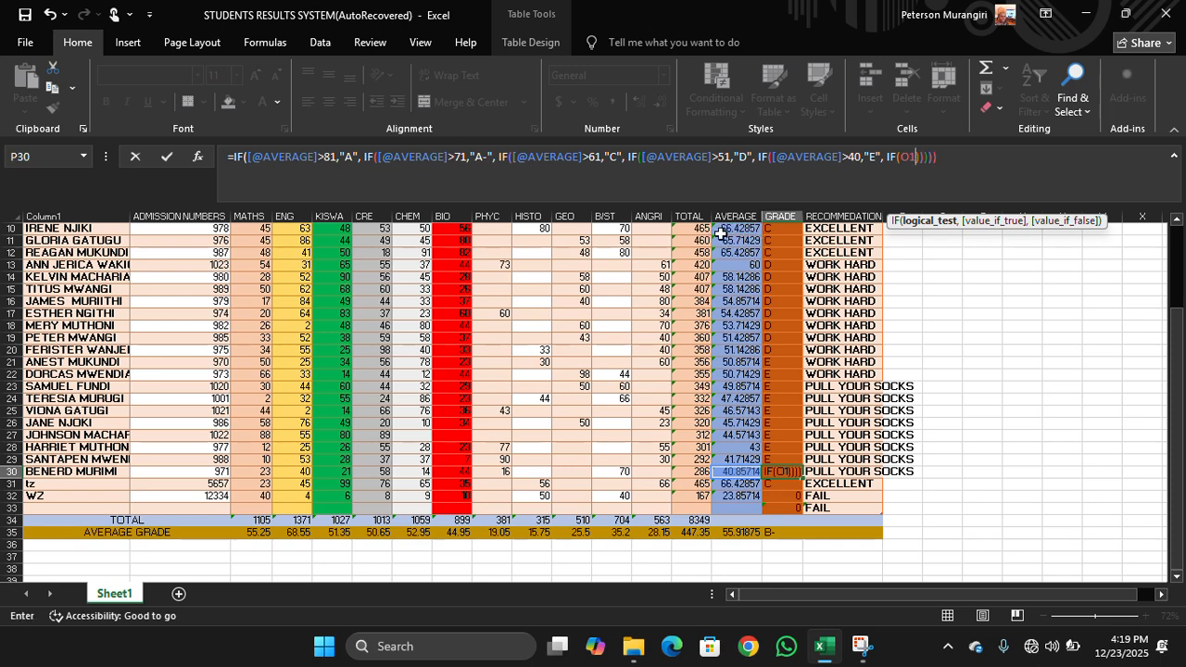
pyautogui.press('BackSpace')
pyautogui.scroll(2, 733, 246)
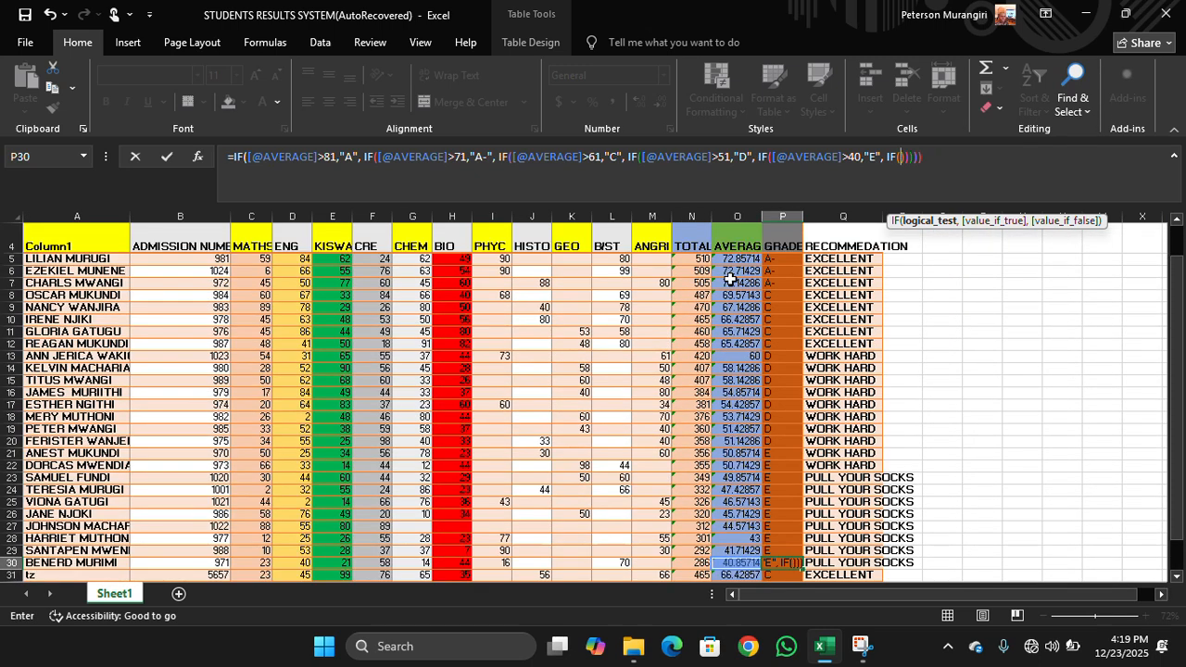
# - Complete the nested IF in row 30 with the test O5<40 and the result "F", and enter the formula
pyautogui.click(738, 258)
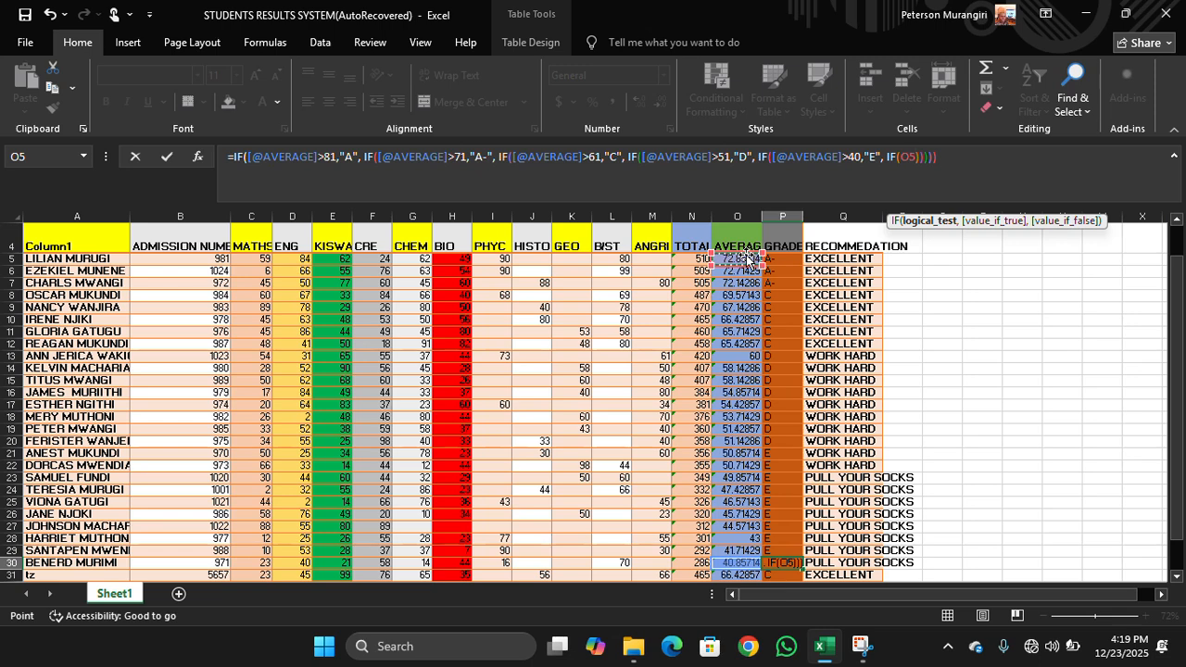
pyautogui.write('<40')
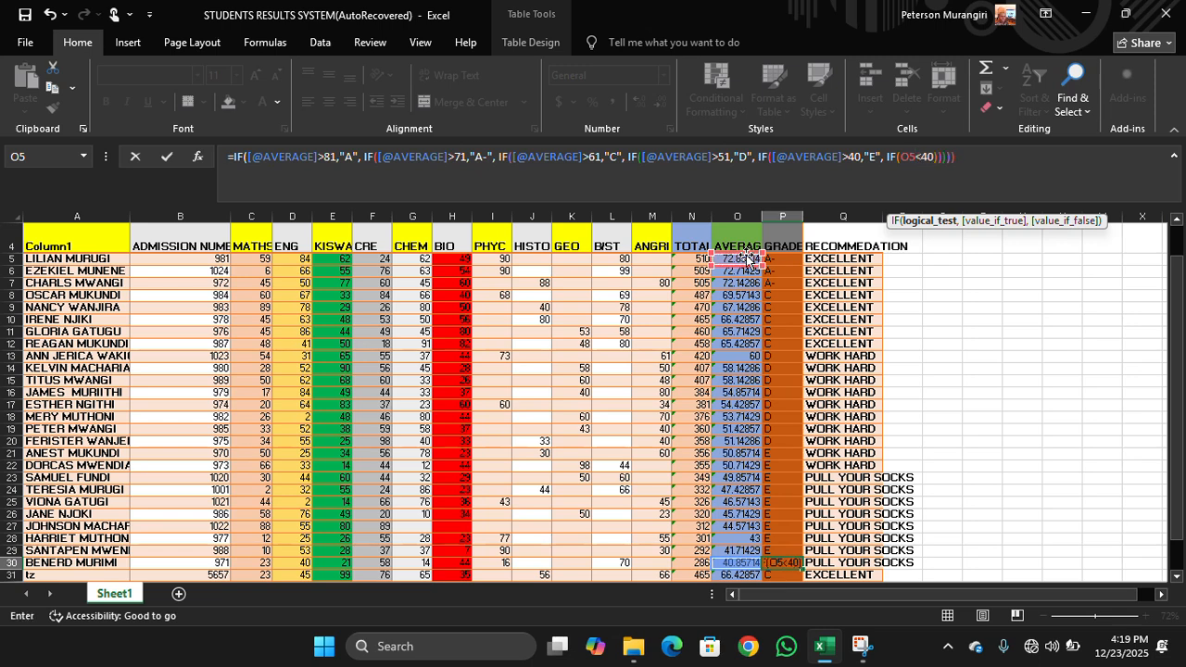
pyautogui.write(',')
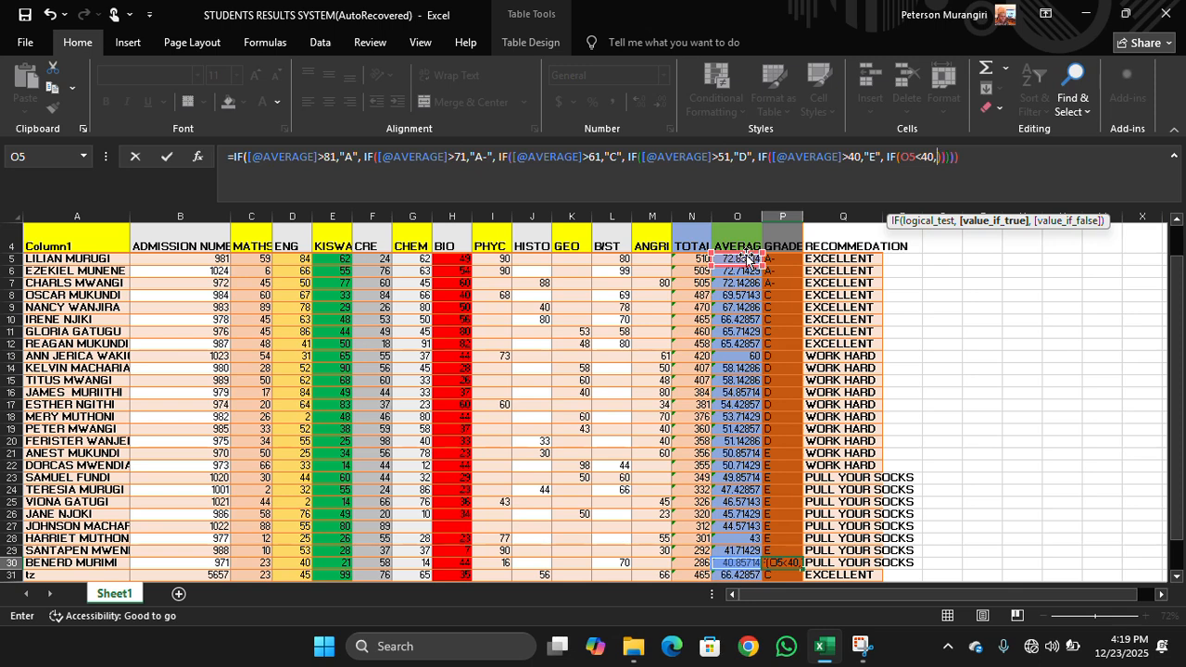
pyautogui.write('"F"",')
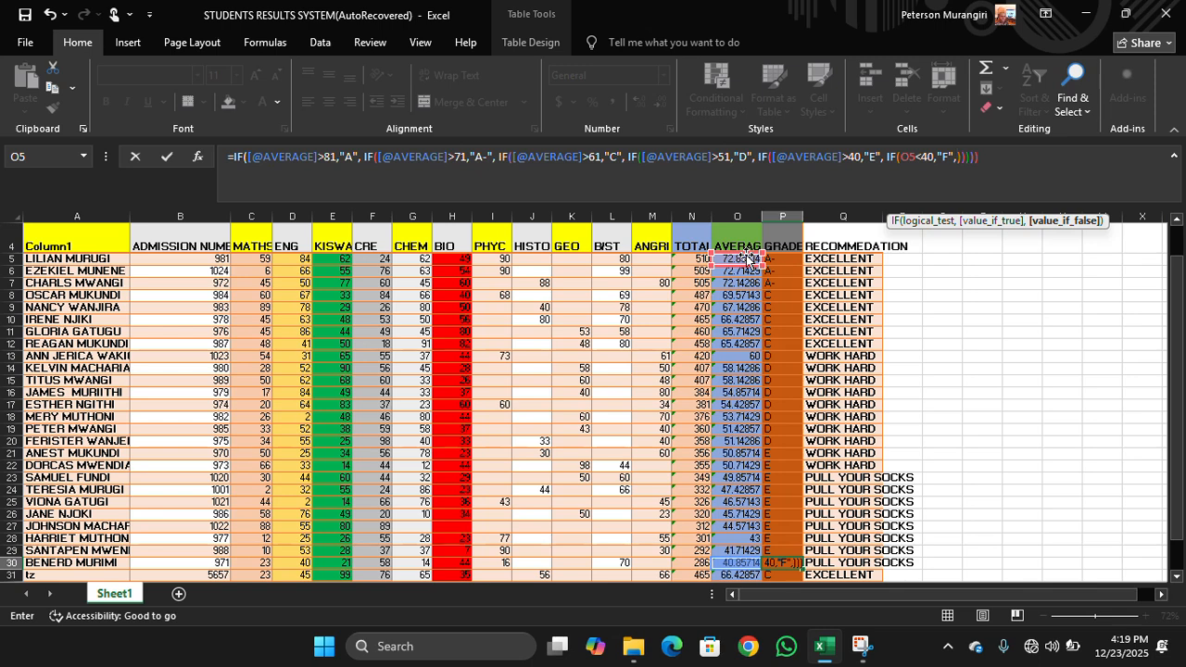
pyautogui.write(')')
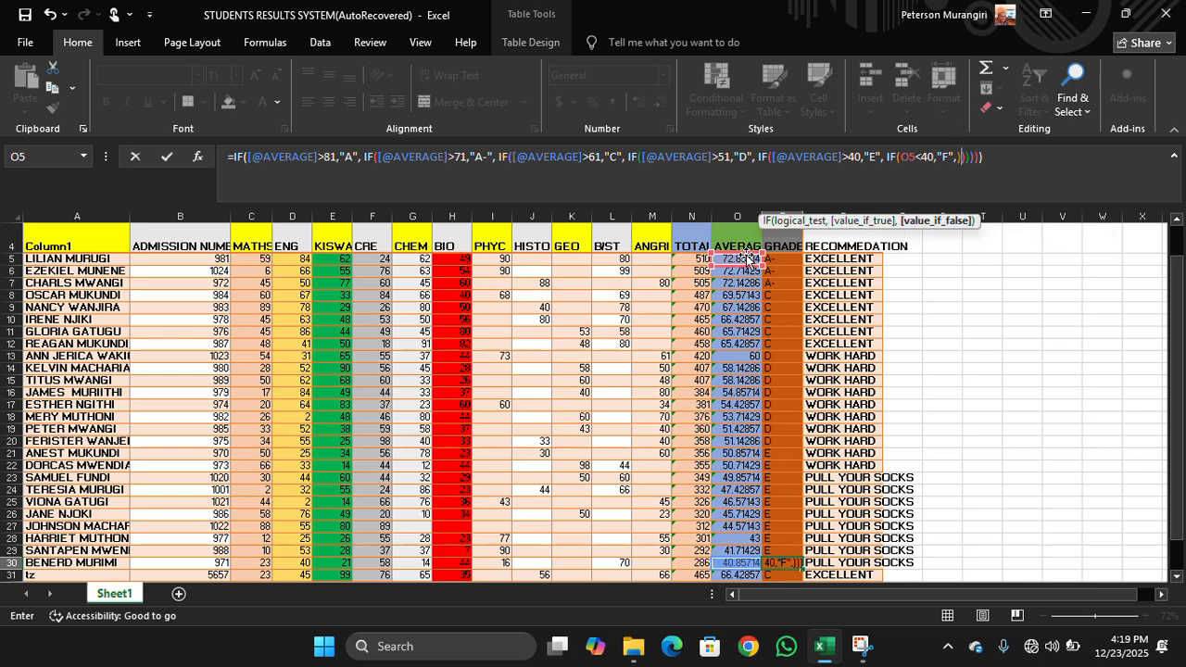
pyautogui.press('Return')
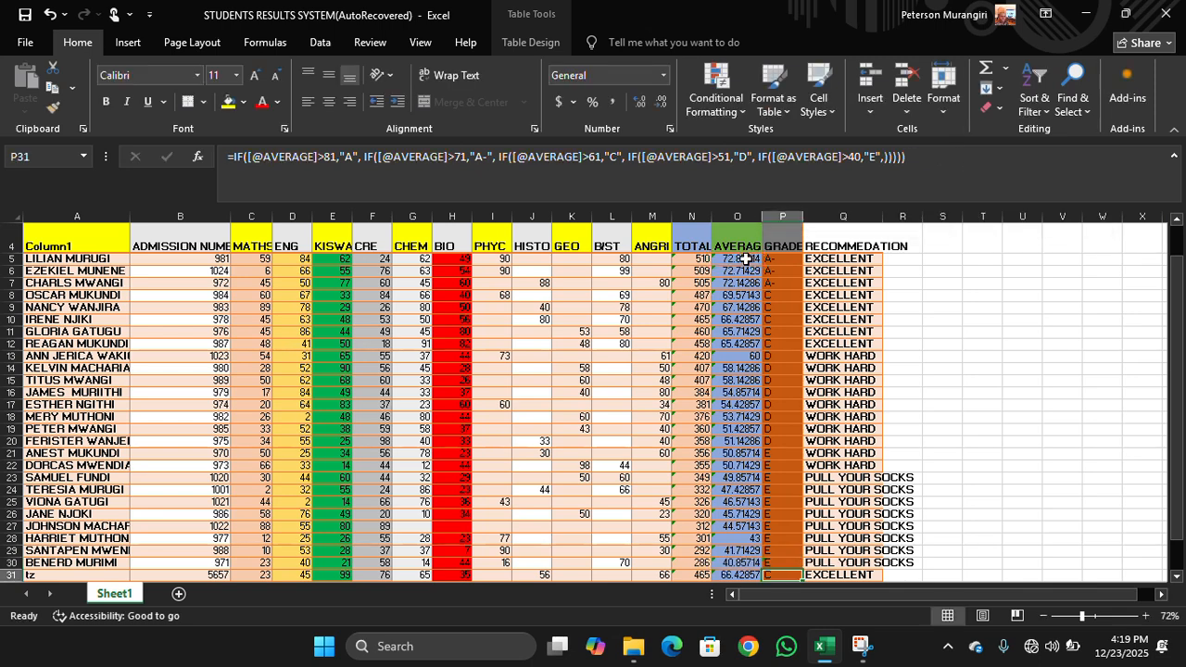
# - Fill the GRADE formula again from row 5 down through row 32
pyautogui.scroll(-4, 772, 393)
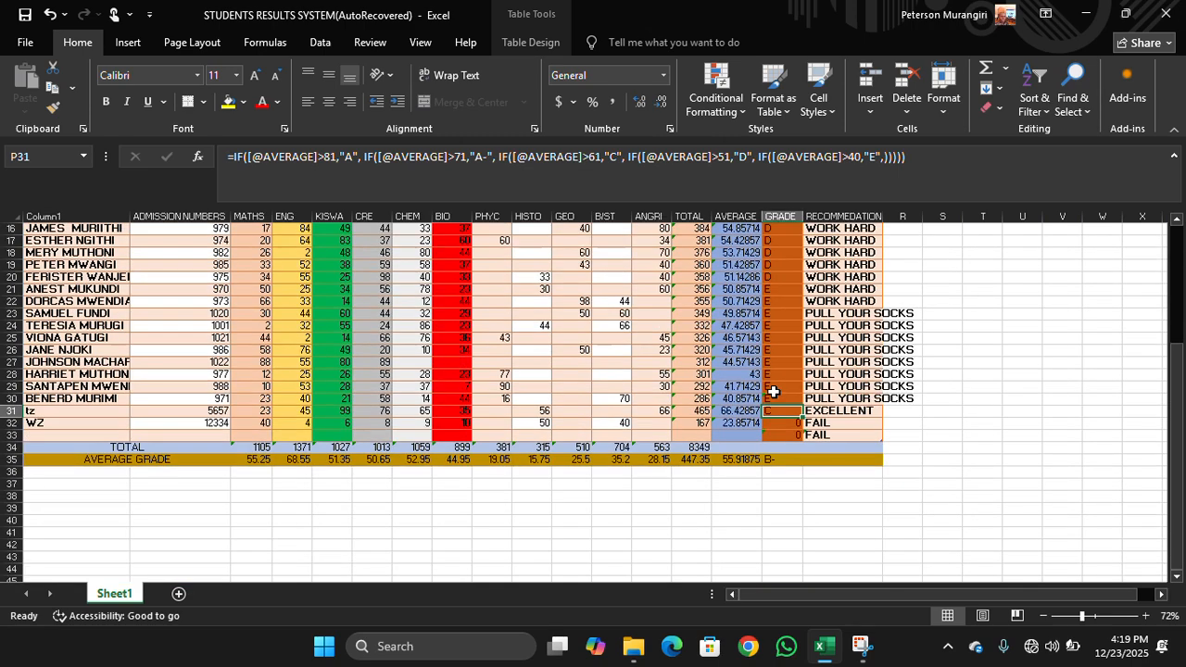
pyautogui.click(795, 421)
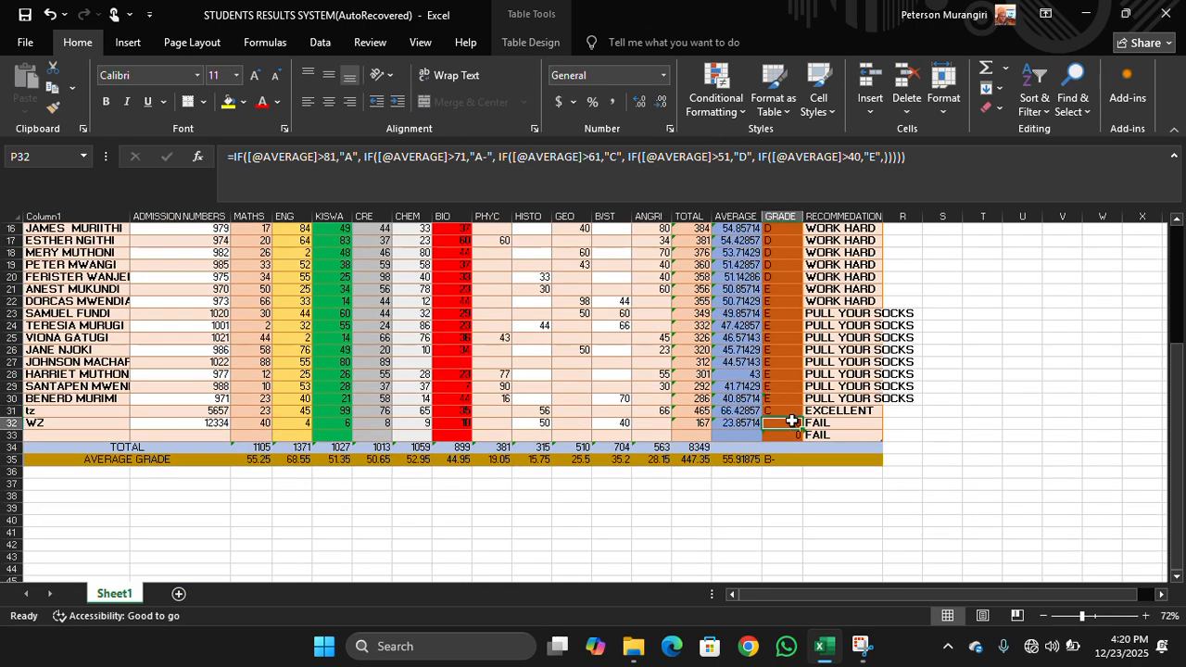
pyautogui.scroll(1, 796, 403)
pyautogui.scroll(4, 795, 403)
pyautogui.click(786, 263)
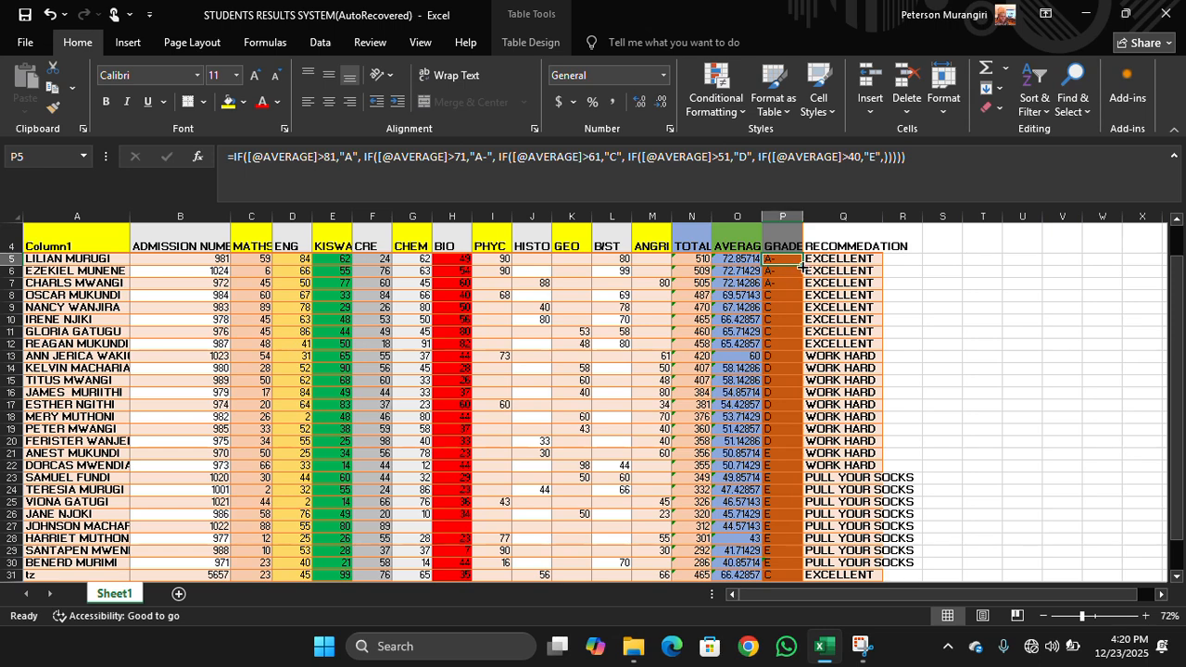
pyautogui.moveTo(803, 266); pyautogui.dragTo(785, 551)
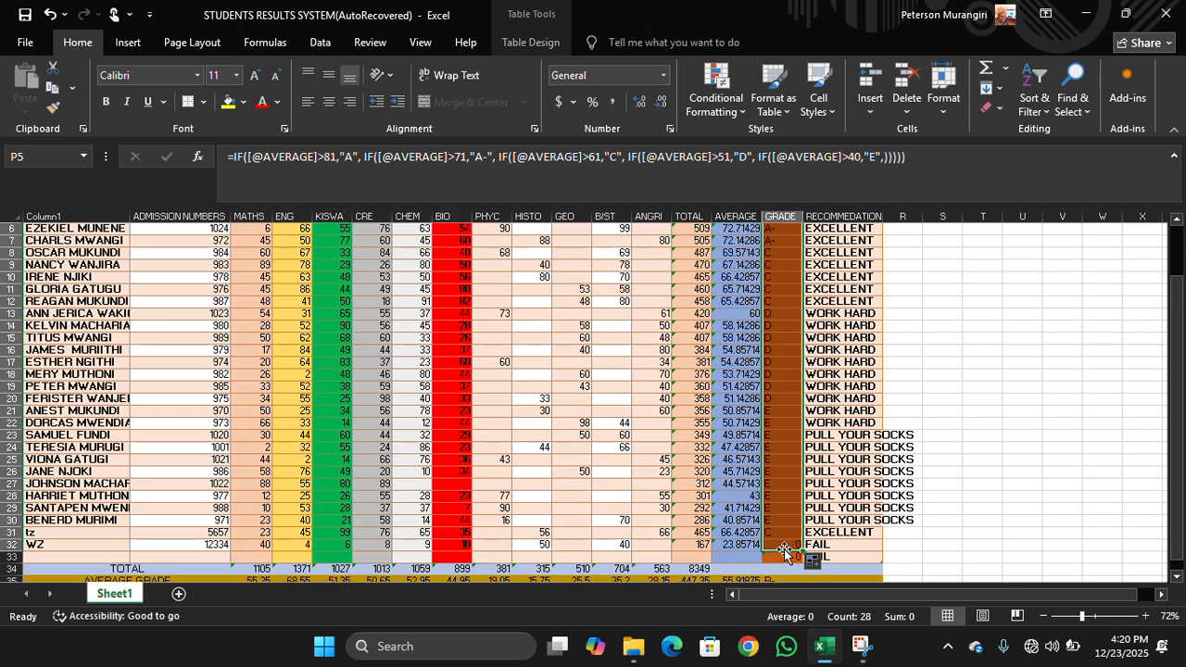
# - Remove all closing parentheses from the end of the GRADE formula in row 32, keeping the comma after "E"
pyautogui.click(787, 547)
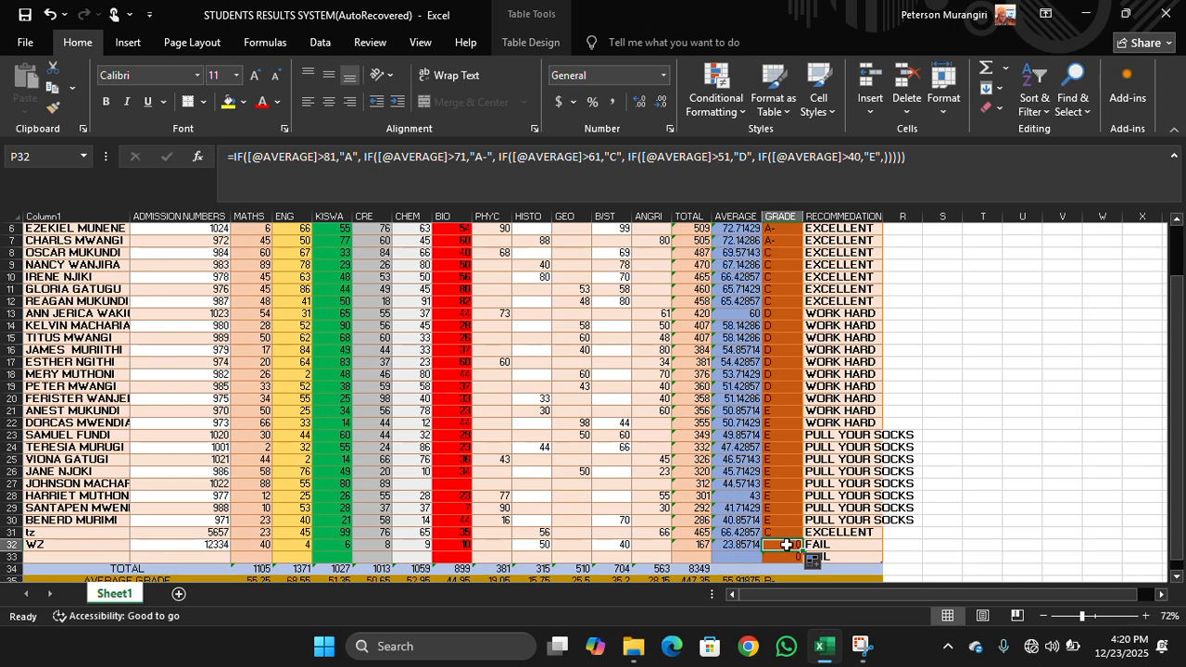
pyautogui.click(883, 157)
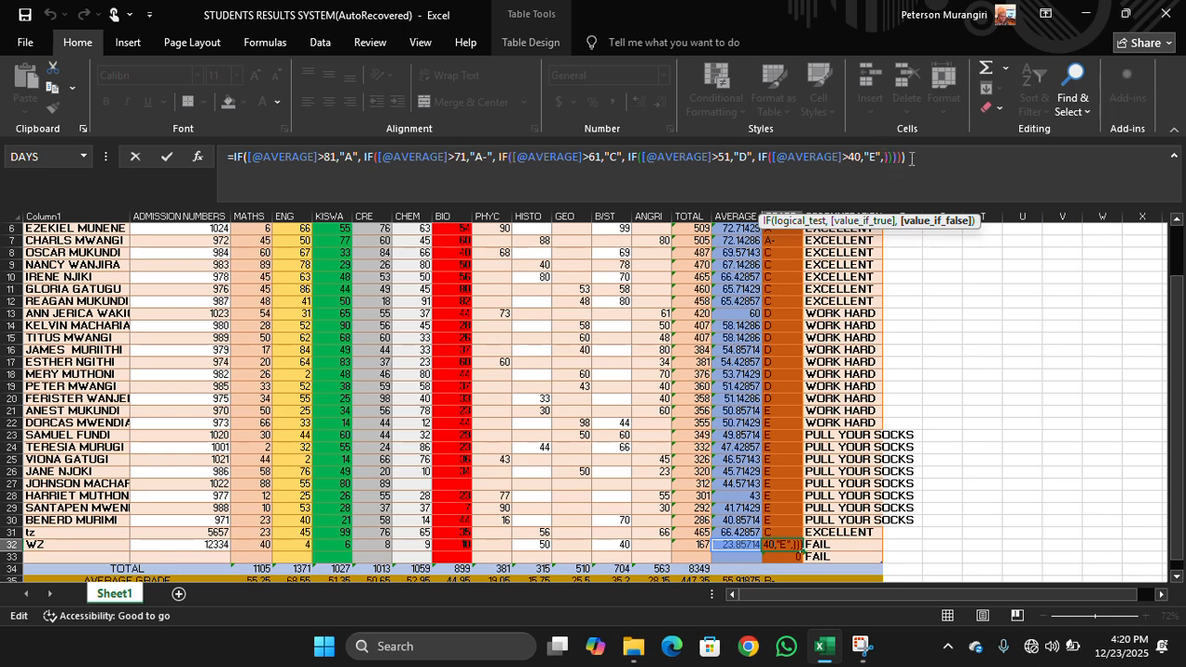
pyautogui.click(913, 157)
pyautogui.press('BackSpace')
pyautogui.press('BackSpace')
pyautogui.press('BackSpace')
pyautogui.press('BackSpace')
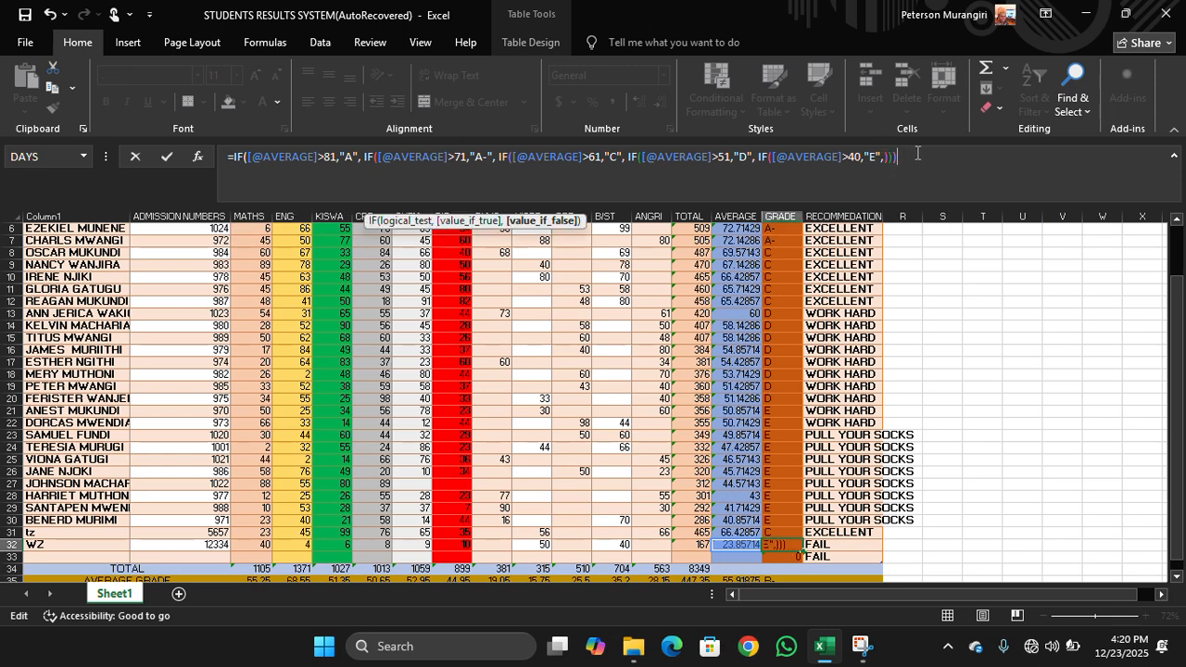
pyautogui.press('BackSpace')
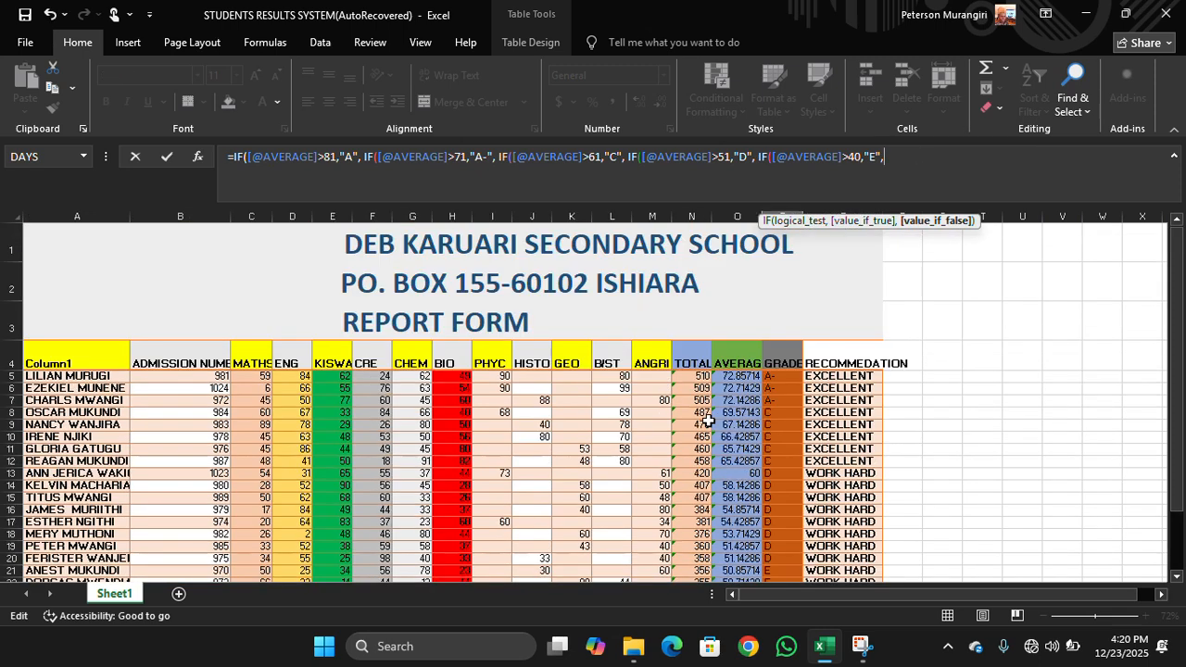
pyautogui.scroll(2, 712, 419)
pyautogui.click(741, 377)
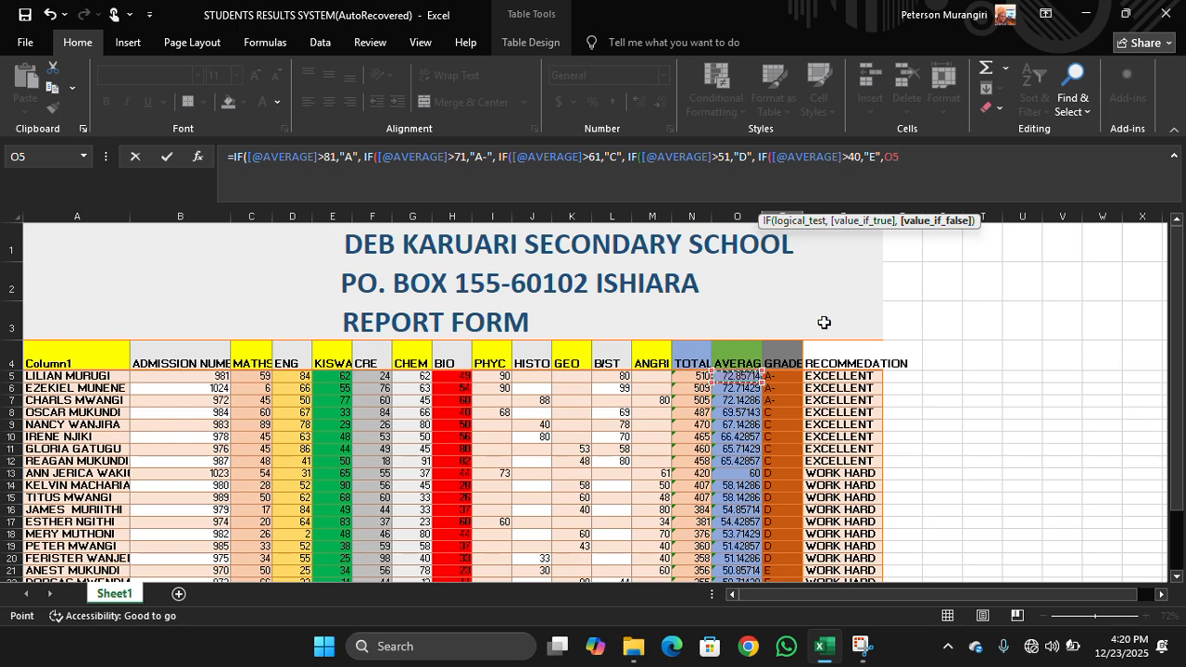
pyautogui.press('BackSpace')
pyautogui.press('BackSpace')
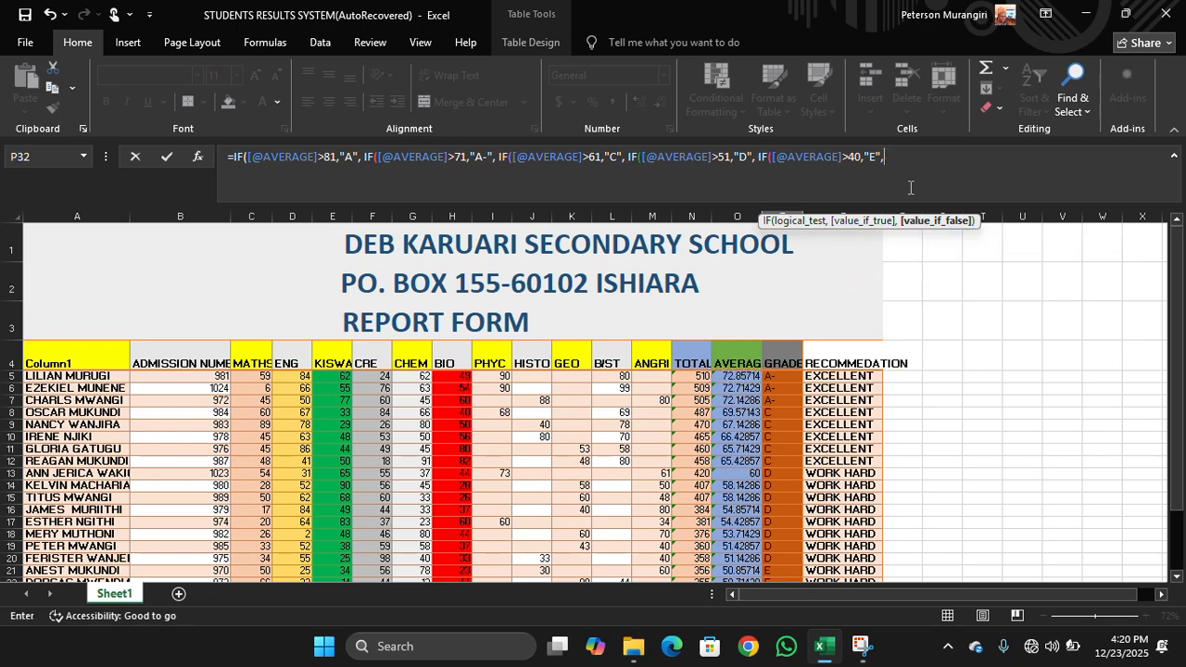
# - Add a nested IF after the "E" result in the row 32 GRADE formula, testing O5<40 and returning "F"
pyautogui.write('IF')
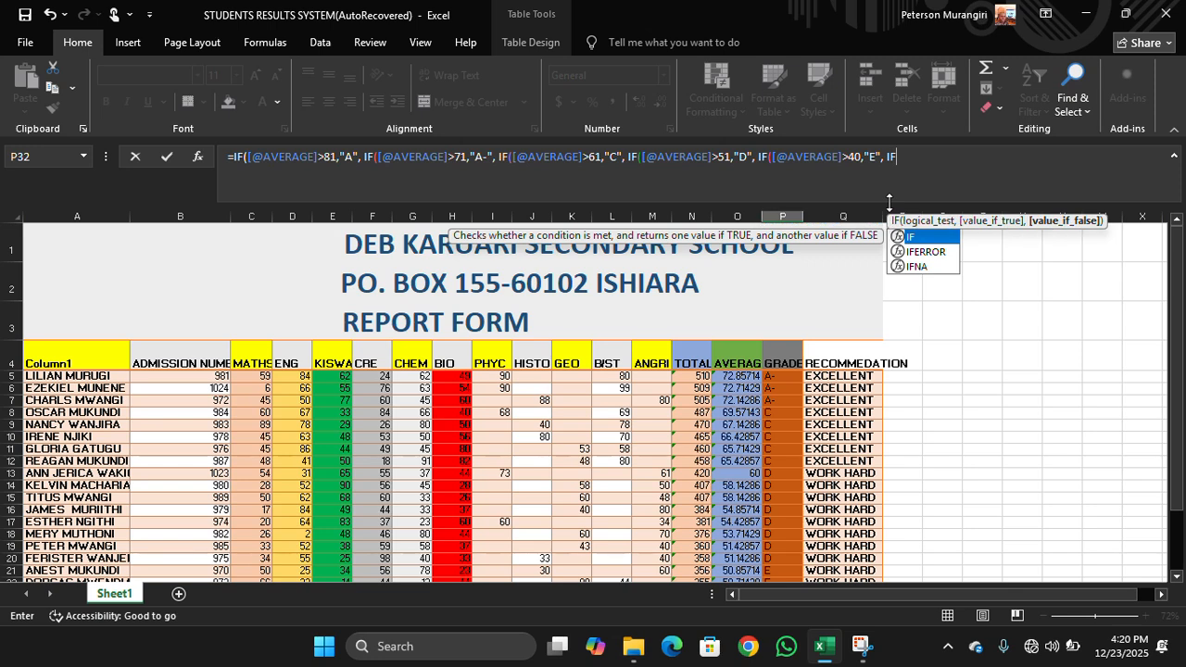
pyautogui.write('(')
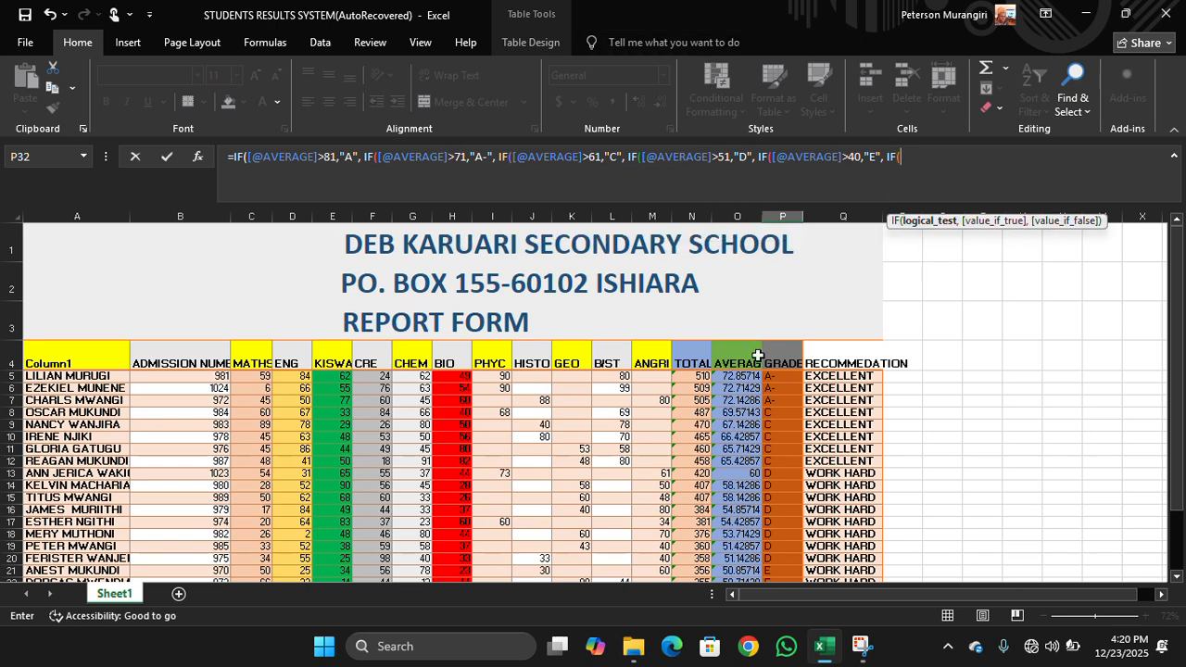
pyautogui.click(733, 379)
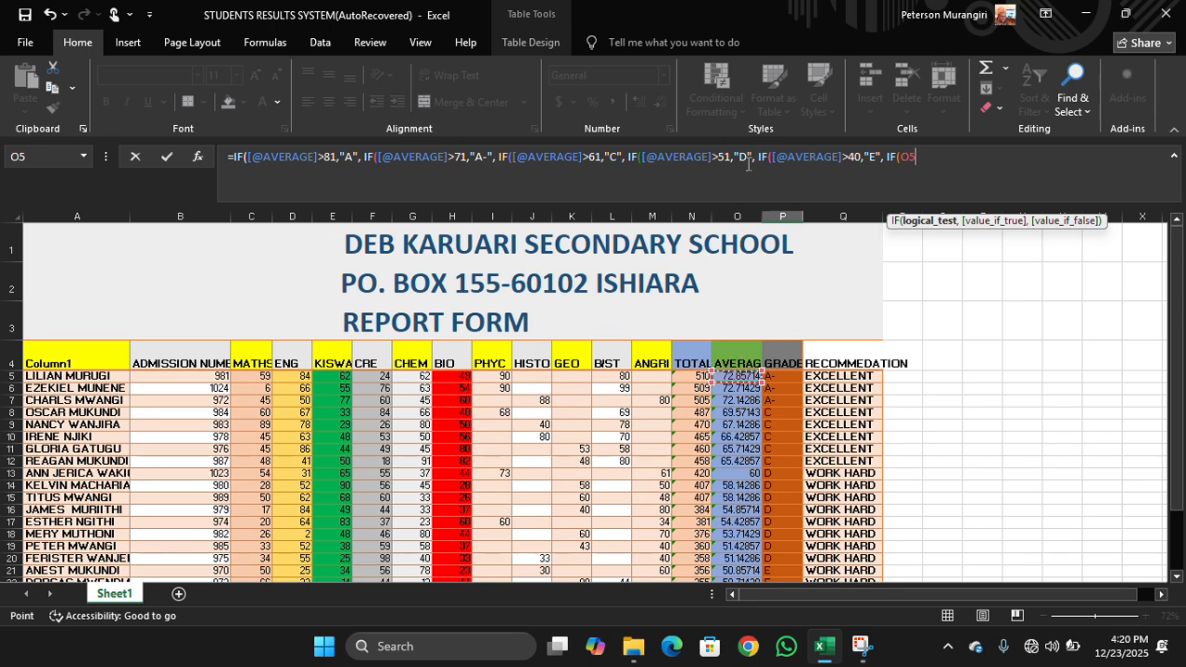
pyautogui.click(803, 155)
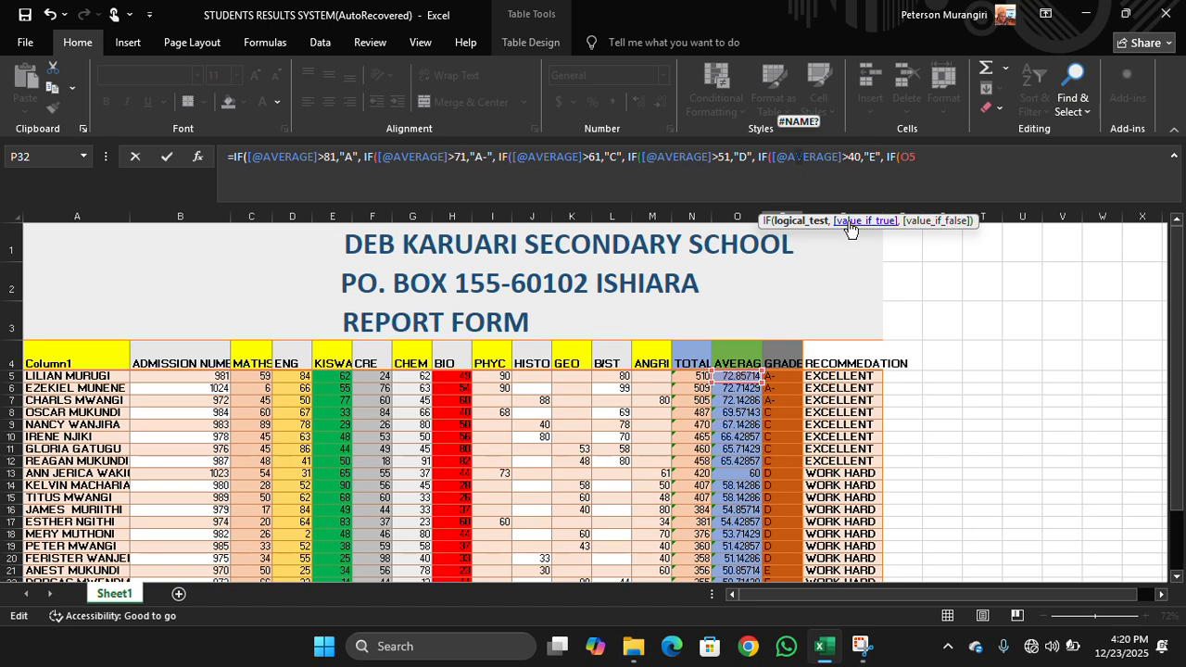
pyautogui.click(912, 180)
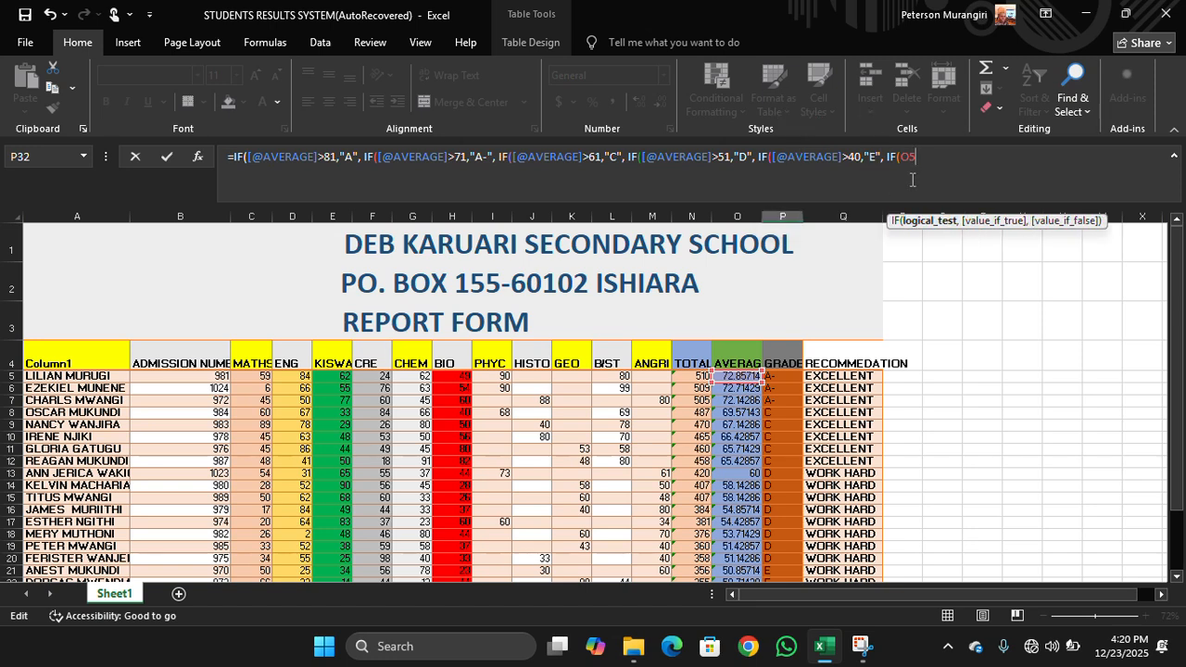
pyautogui.write('<40,"F"')
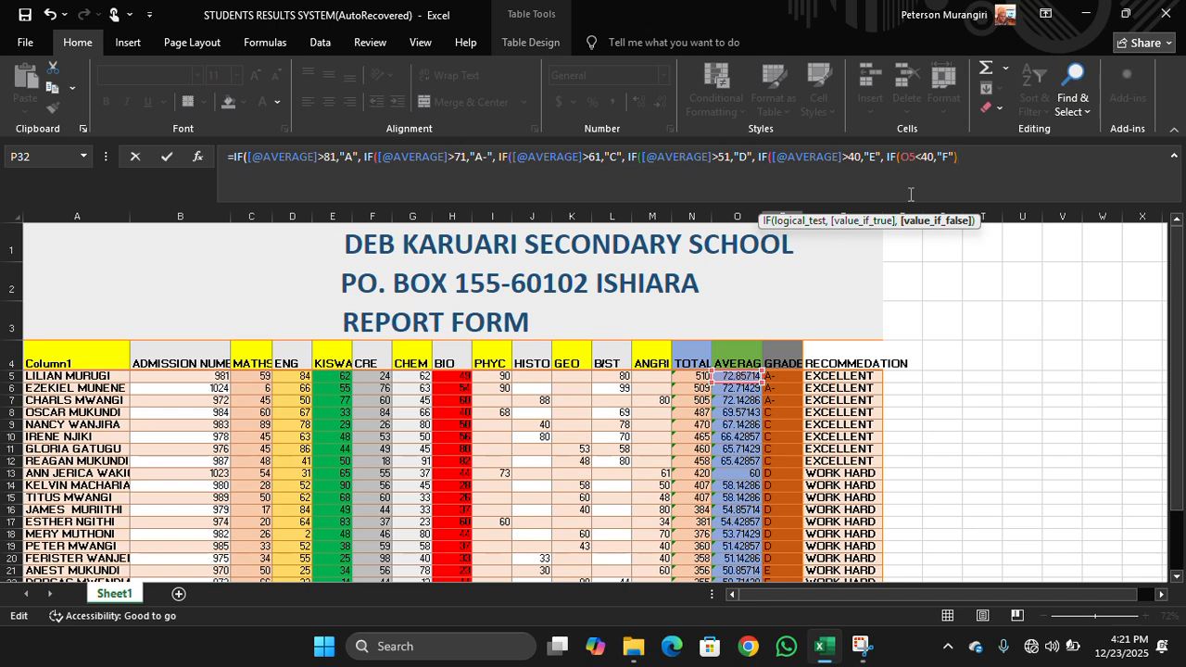
# - Add a trailing comma after the "F" result in row 32, close the nested IFs with parentheses, and enter the formula
pyautogui.press('BackSpace')
pyautogui.write(',')
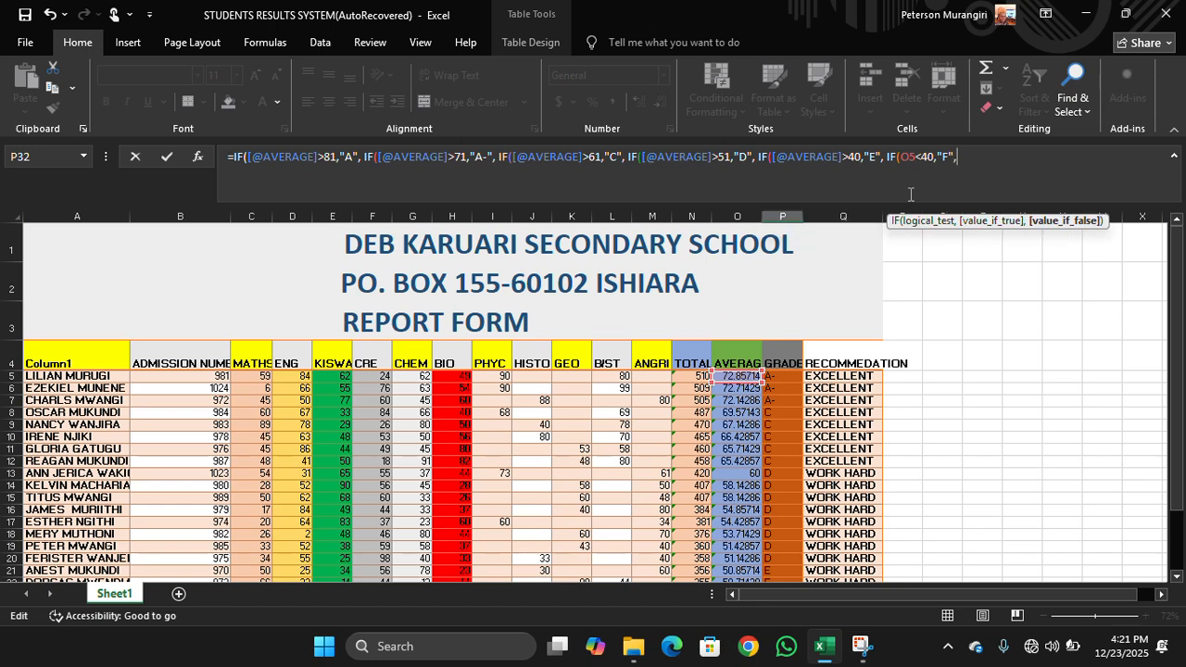
pyautogui.write(')))')
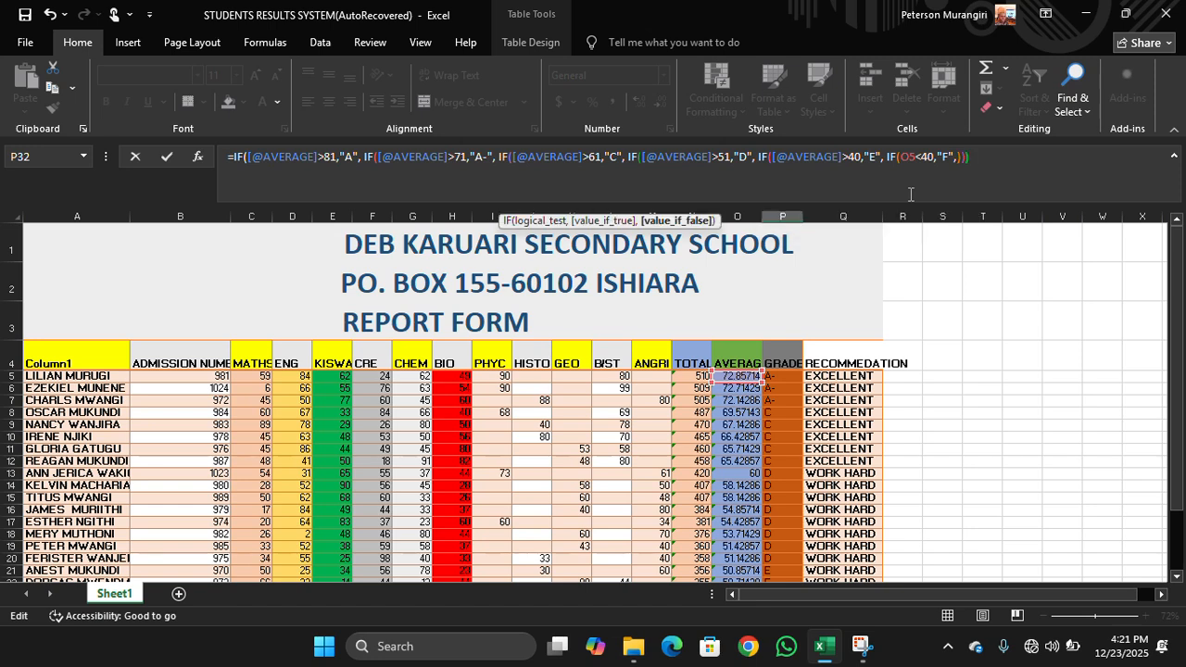
pyautogui.write(')')
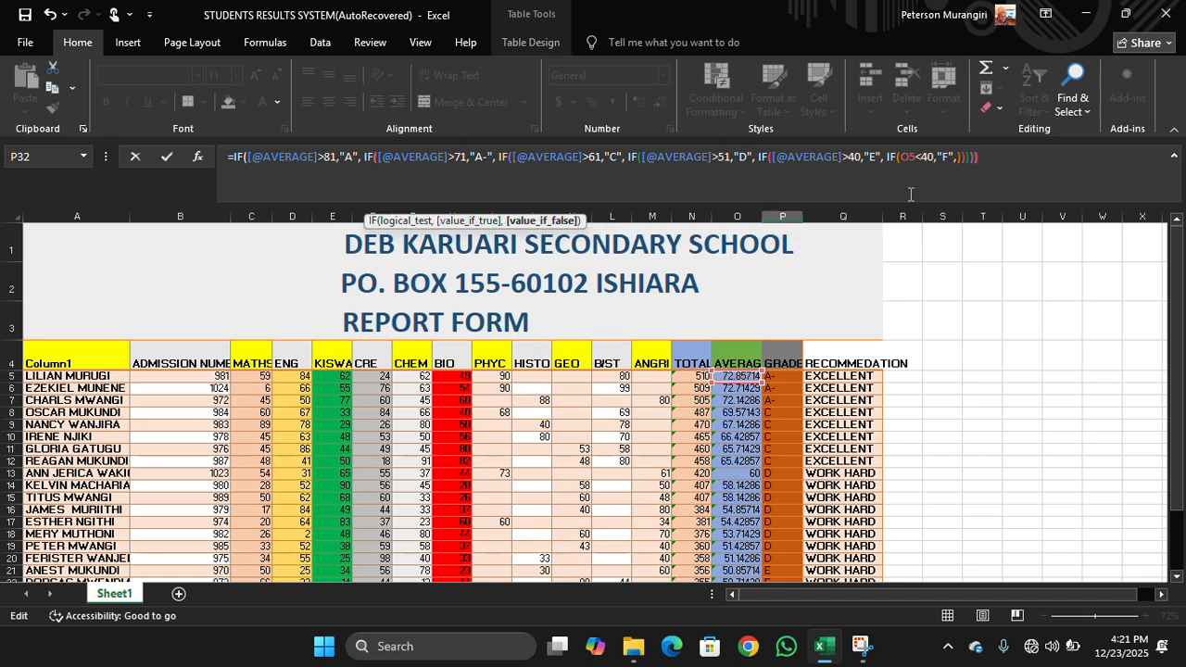
pyautogui.write(')')
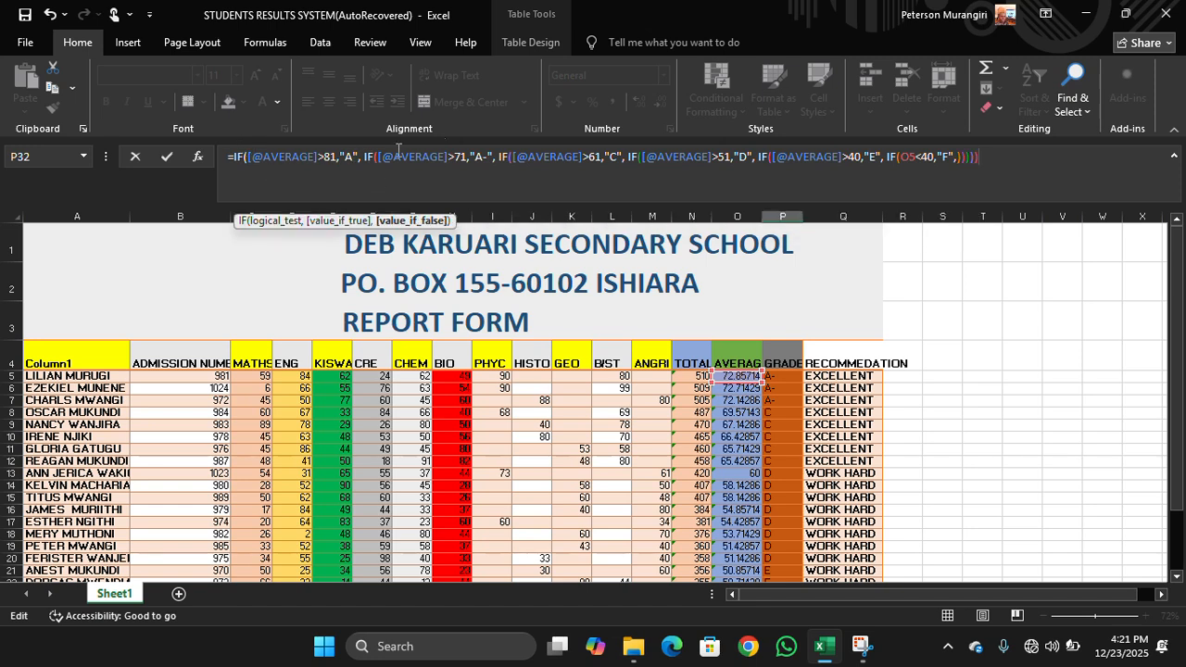
pyautogui.click(628, 158)
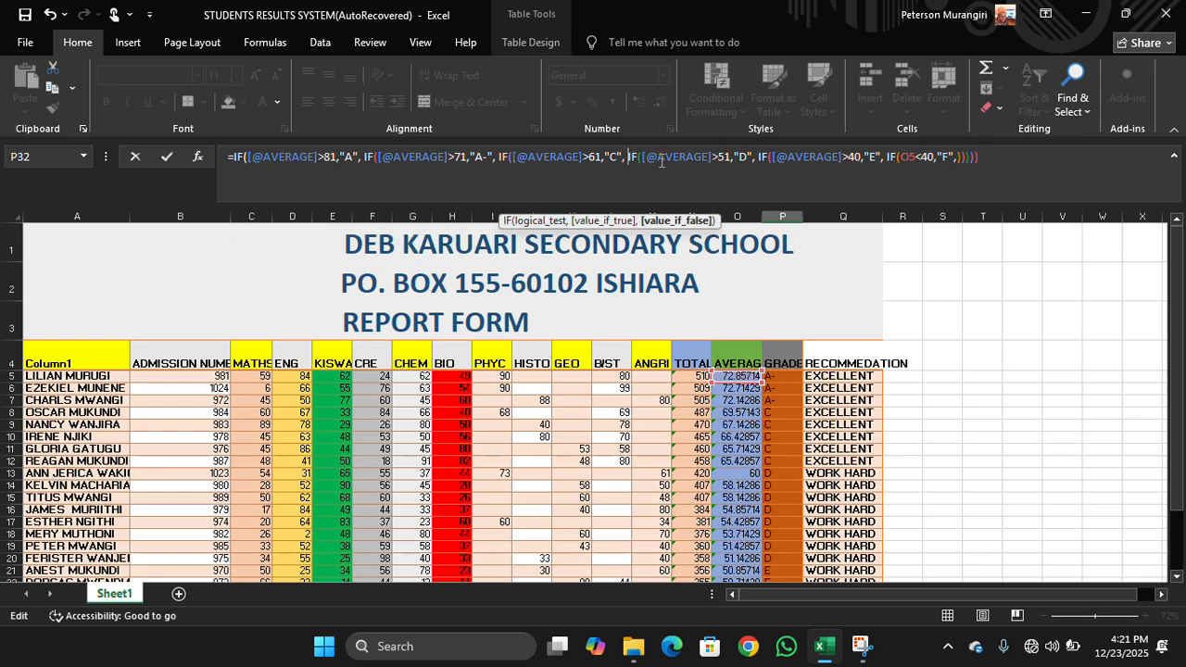
pyautogui.click(988, 159)
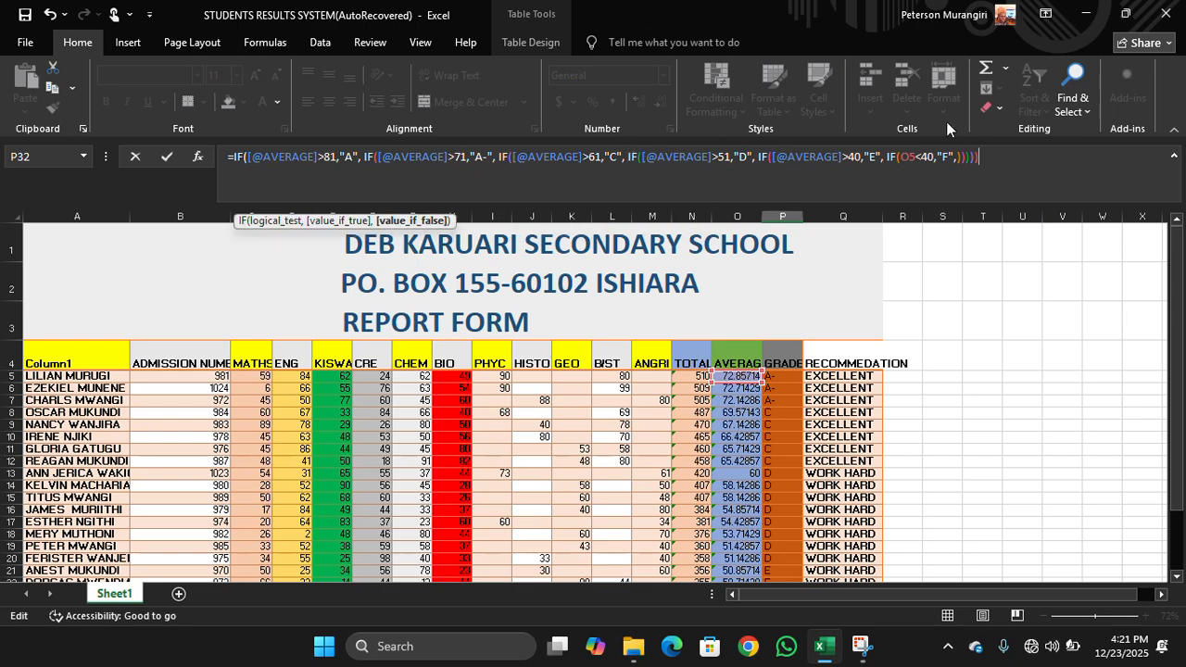
pyautogui.press('Return')
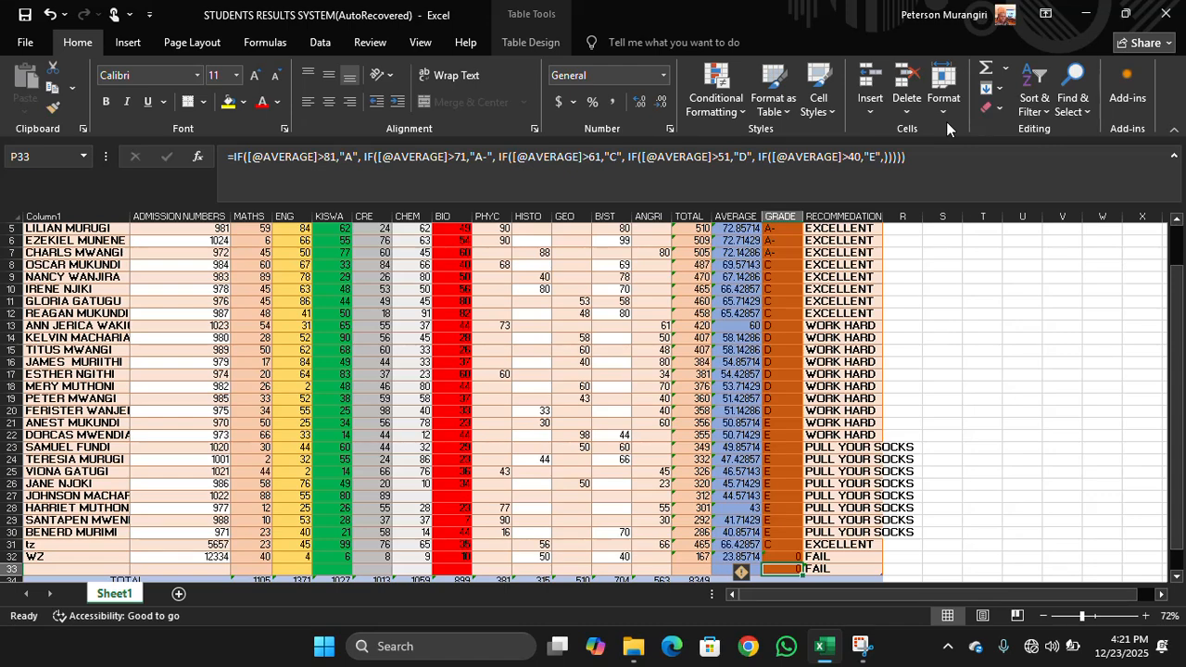
# - Fill the GRADE formula from row 5 down through row 32
pyautogui.click(780, 237)
pyautogui.moveTo(779, 237); pyautogui.dragTo(812, 499)
pyautogui.moveTo(803, 571); pyautogui.dragTo(788, 517)
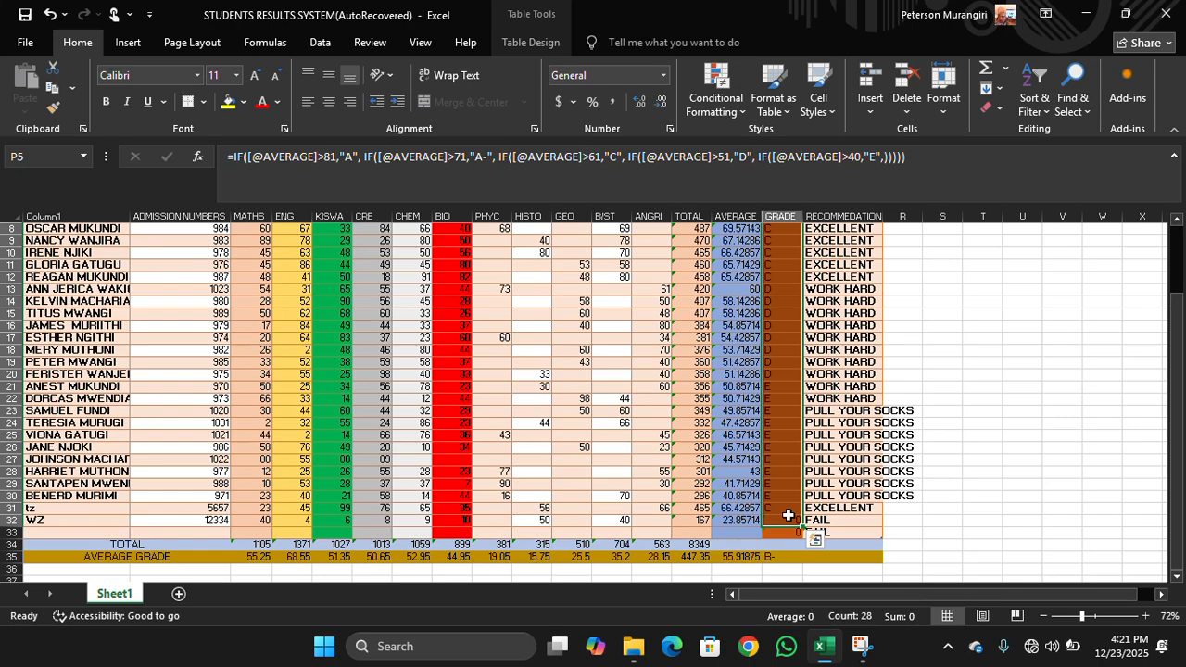
pyautogui.click(787, 513)
pyautogui.scroll(1, 784, 479)
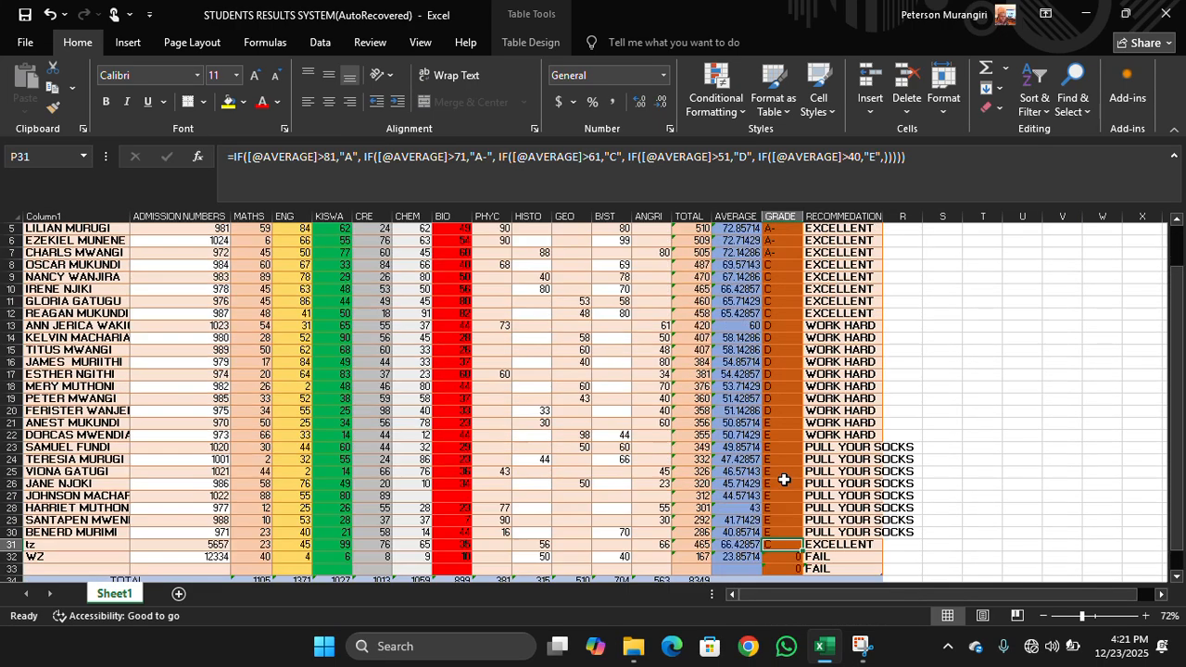
# - Review the grades and recommendations down the table, including the TOTAL and AVERAGE GRADE rows below the student records
pyautogui.scroll(2, 784, 480)
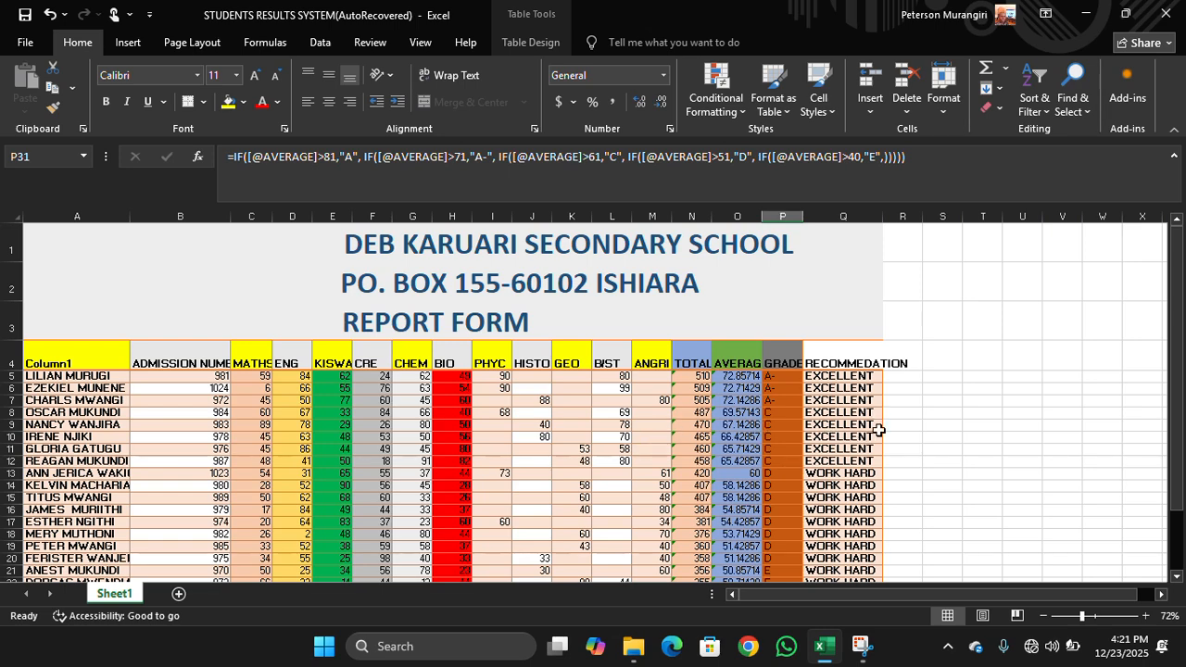
pyautogui.scroll(-4, 845, 431)
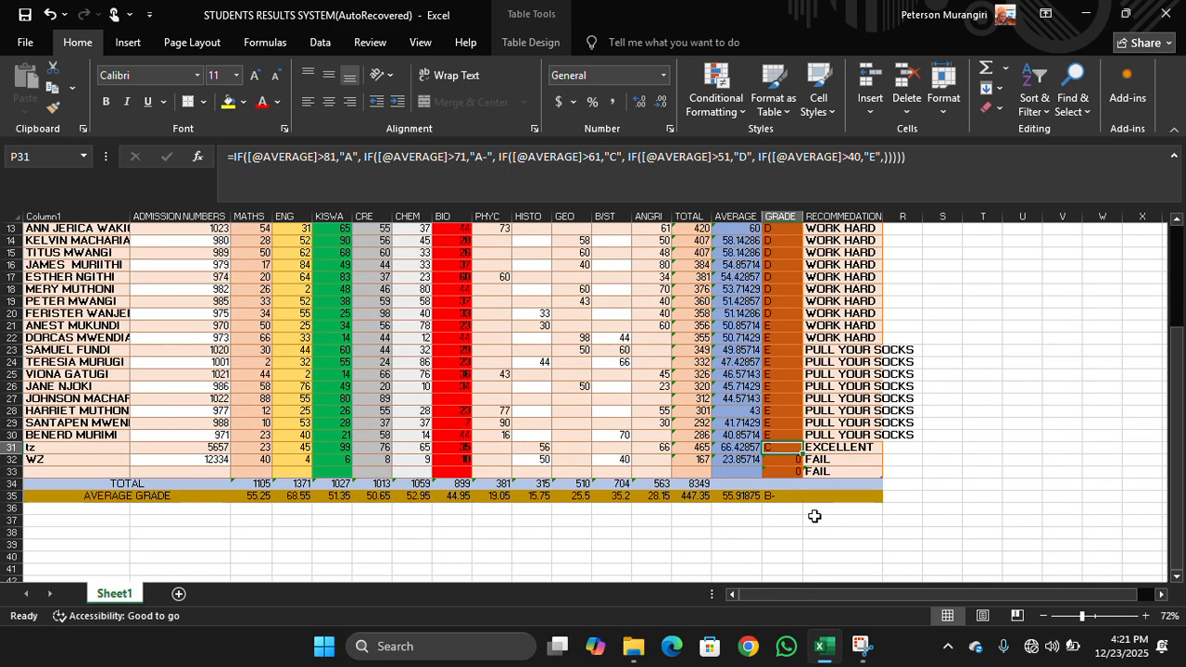
pyautogui.scroll(-4, 814, 517)
pyautogui.moveTo(178, 344); pyautogui.dragTo(815, 330)
pyautogui.scroll(-1, 811, 334)
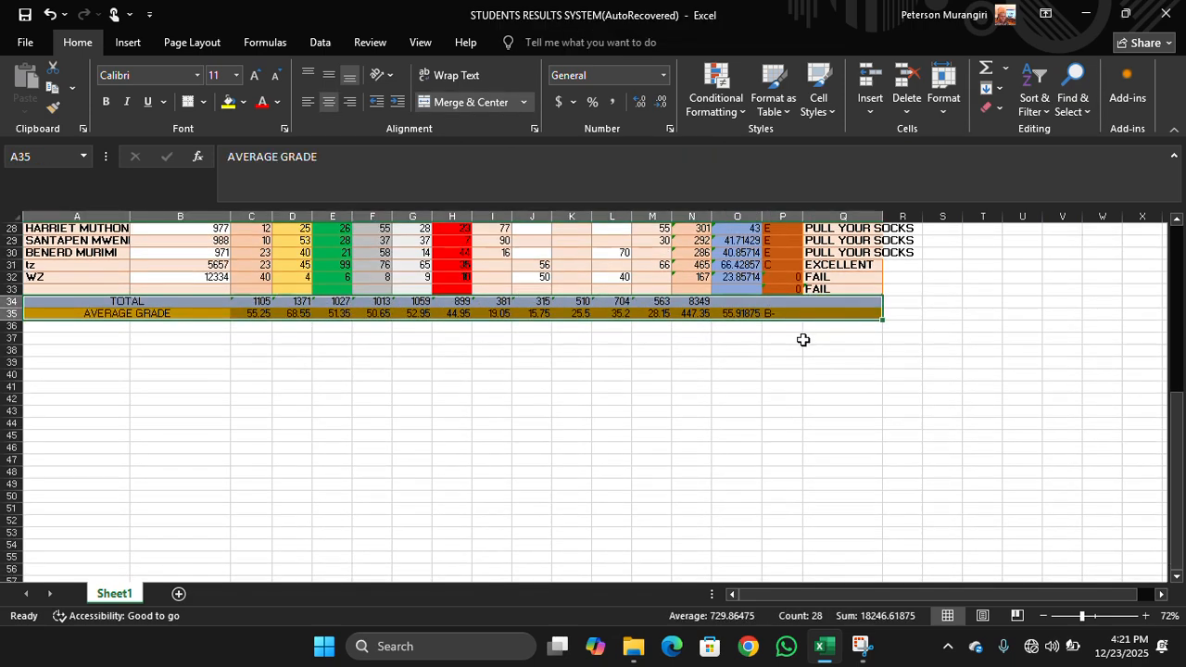
pyautogui.click(119, 302)
pyautogui.click(162, 318)
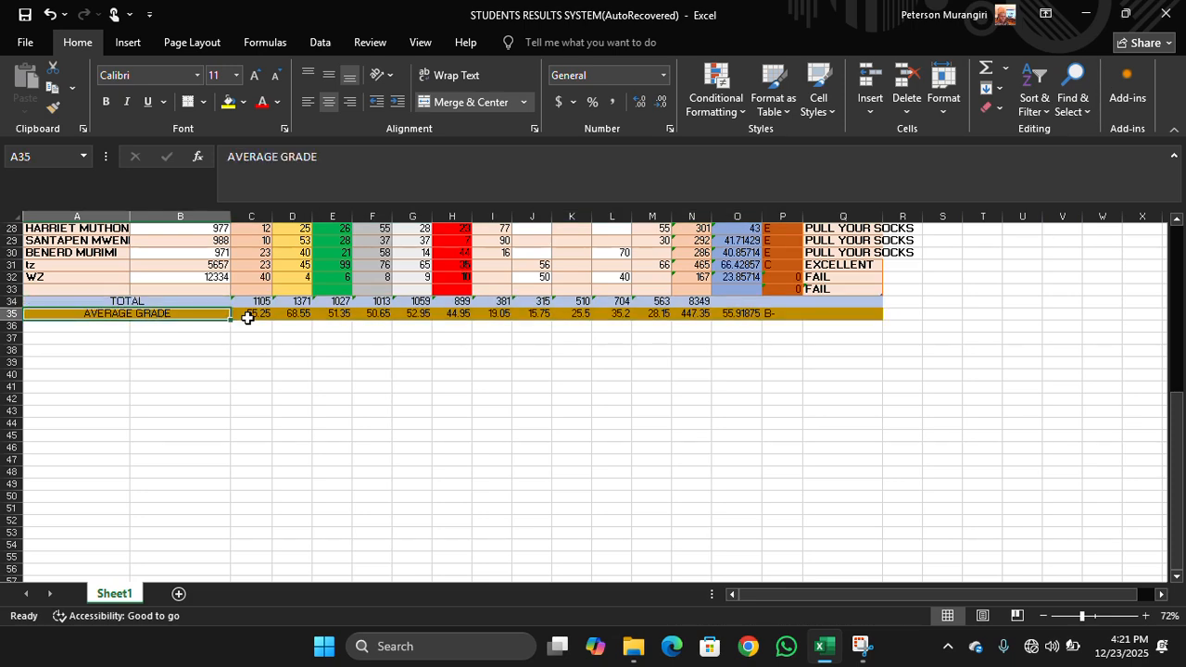
pyautogui.scroll(-2, 916, 418)
pyautogui.scroll(1, 798, 307)
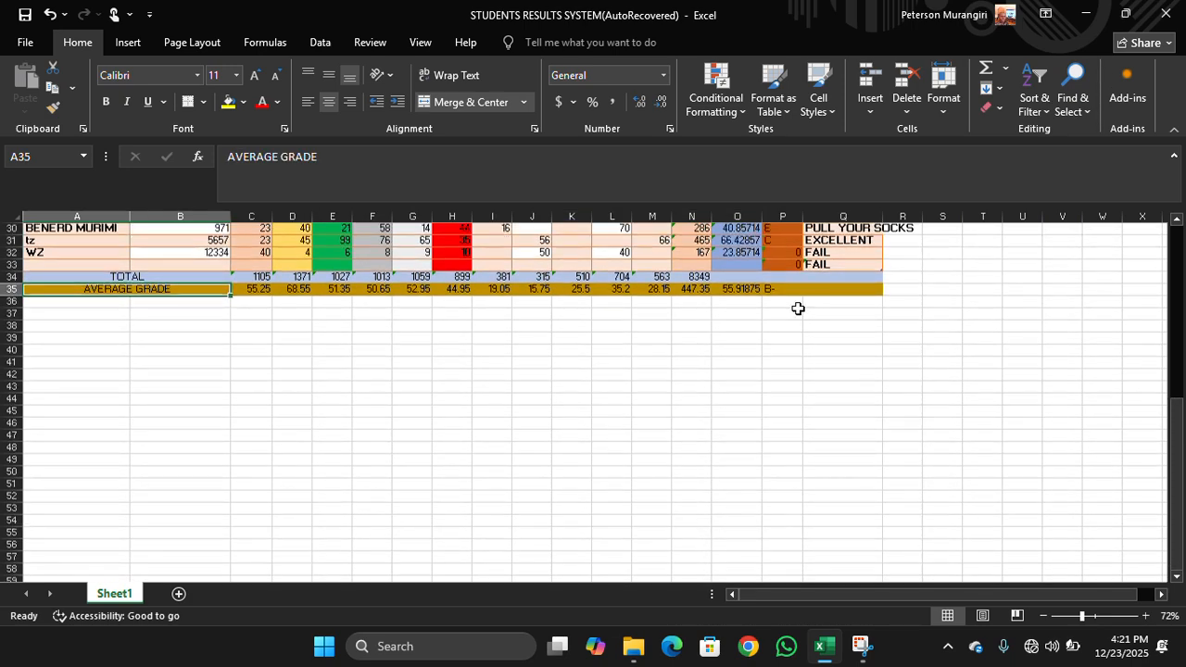
pyautogui.scroll(-1, 800, 304)
pyautogui.scroll(11, 816, 315)
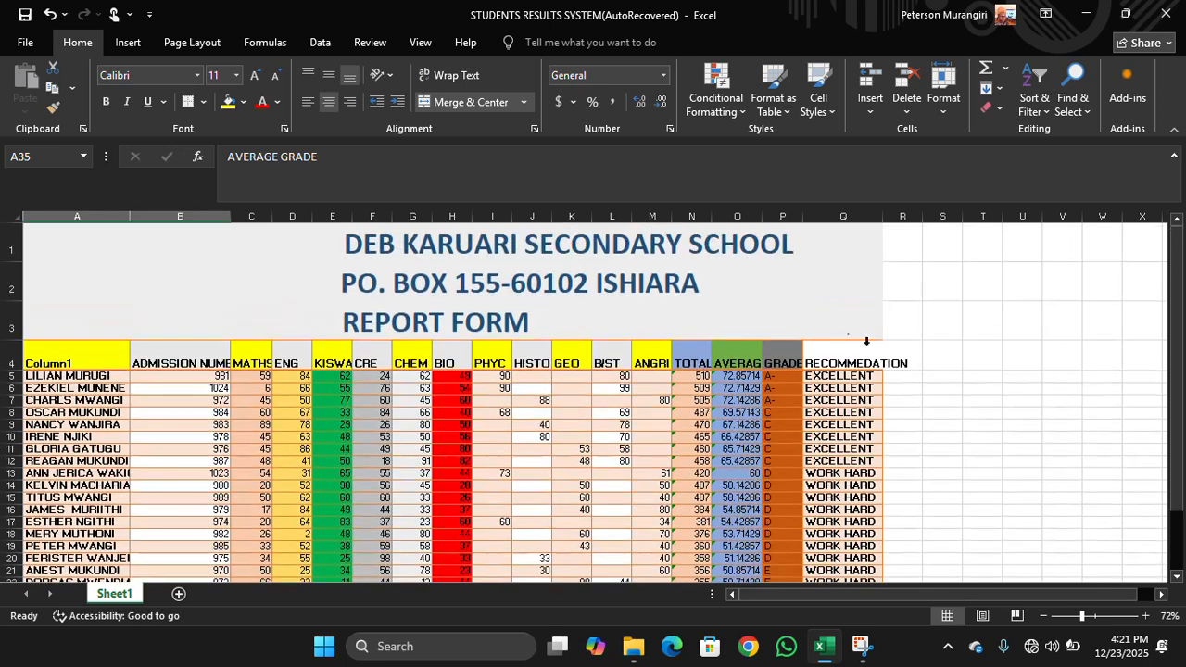
# - Inspect the formulas behind the RECOMMEDATION, AVERAGE and TOTAL columns of the student table
pyautogui.click(851, 390)
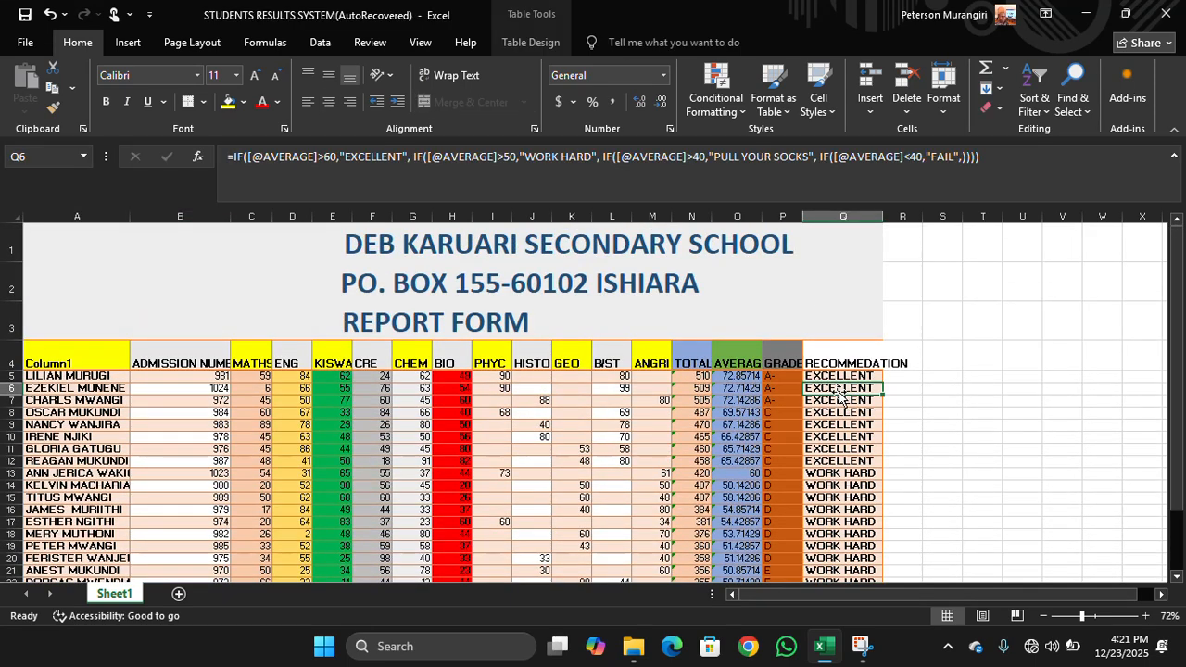
pyautogui.click(848, 377)
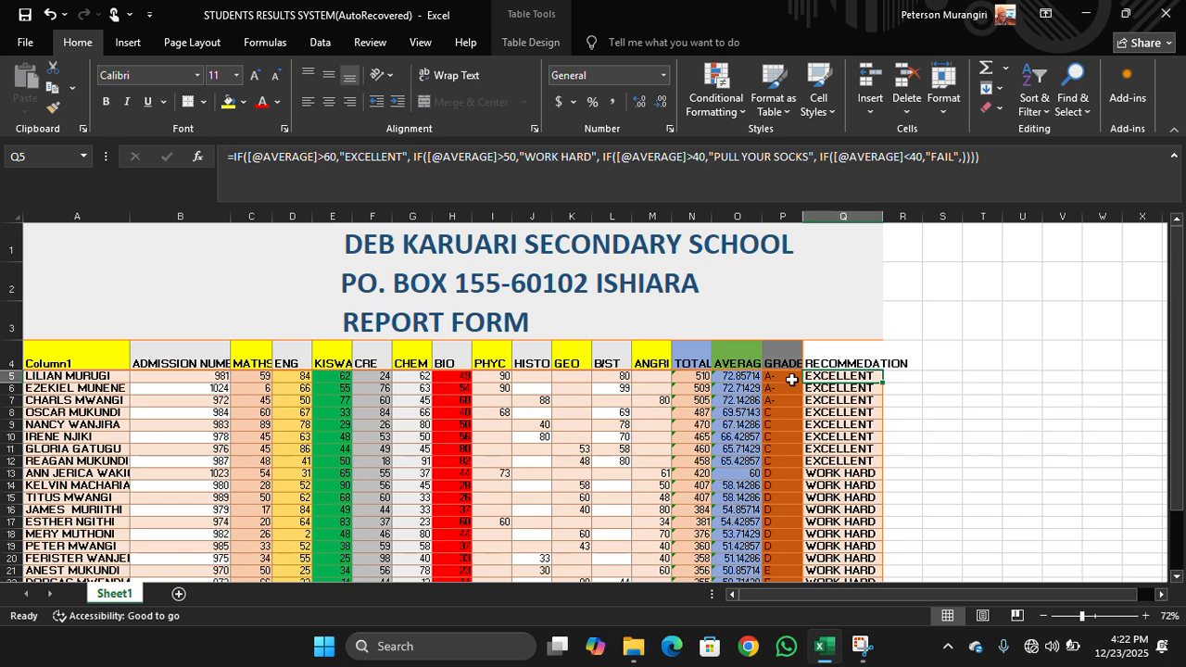
pyautogui.click(727, 378)
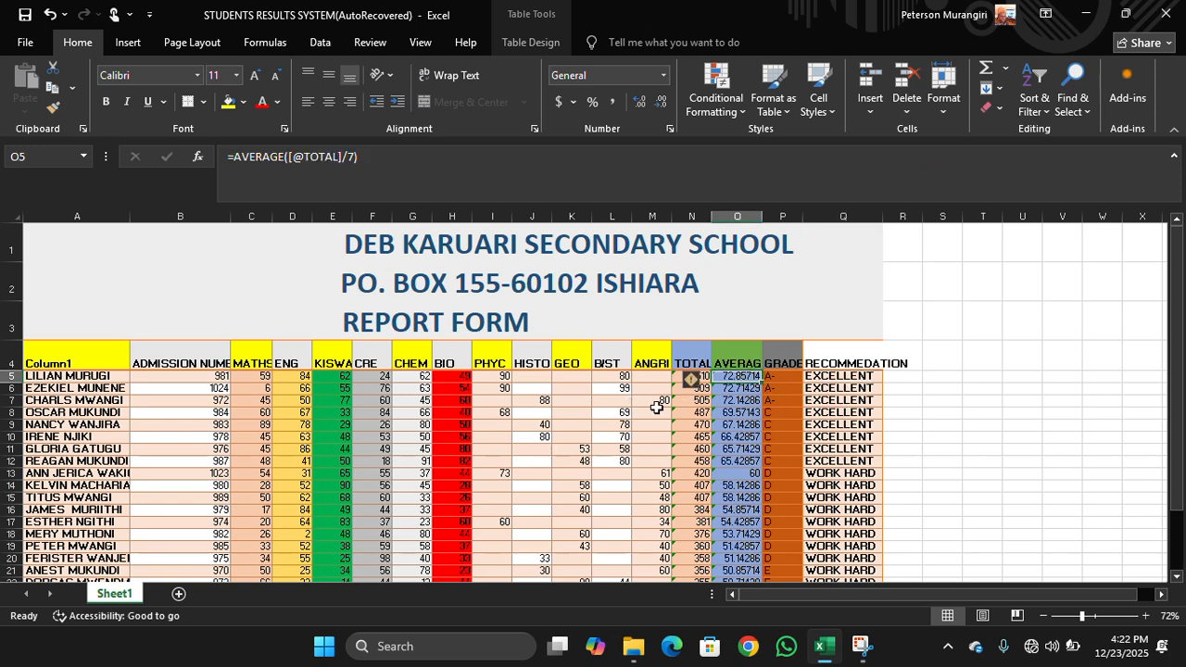
pyautogui.click(705, 401)
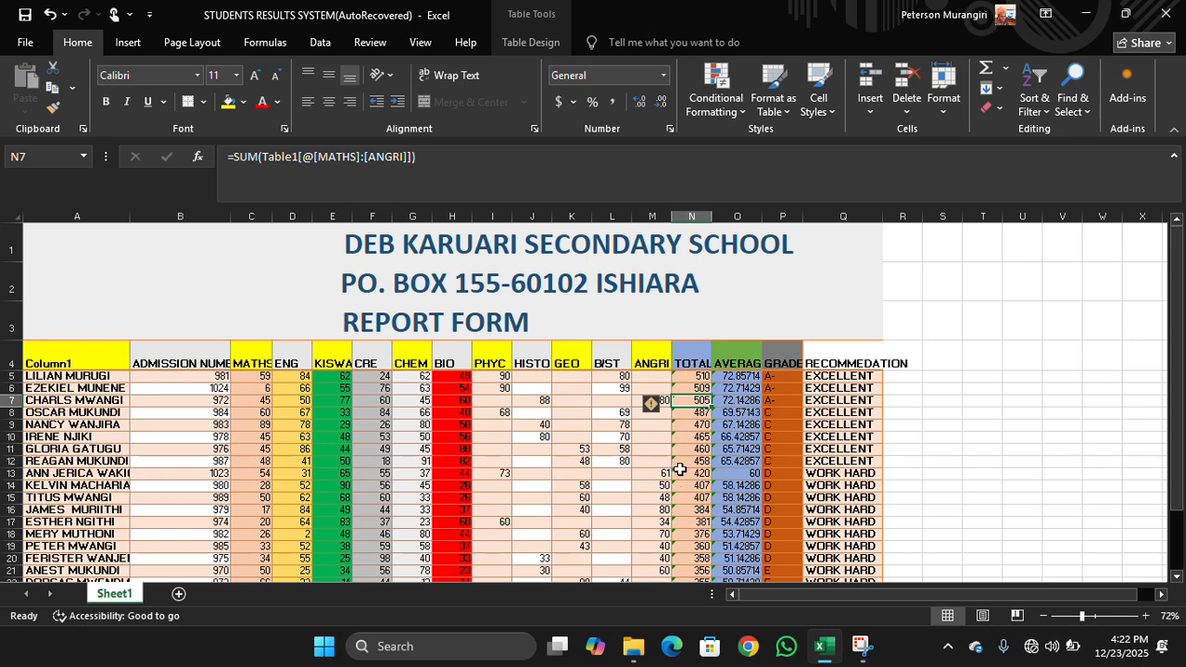
pyautogui.click(708, 486)
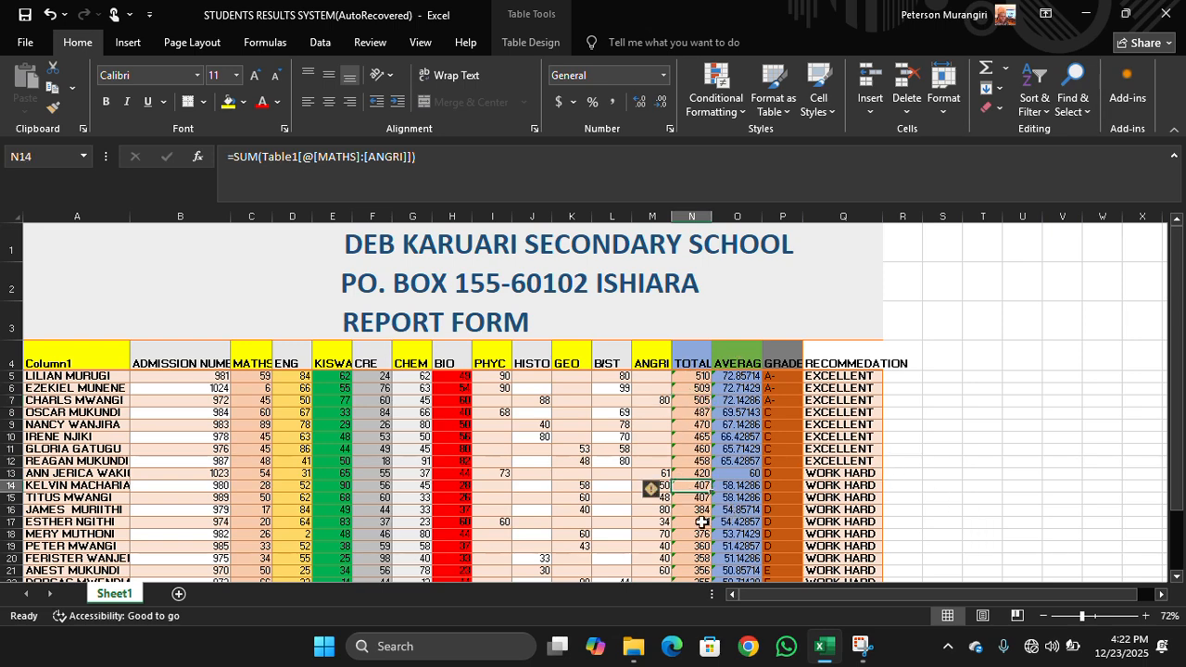
pyautogui.scroll(-1, 701, 522)
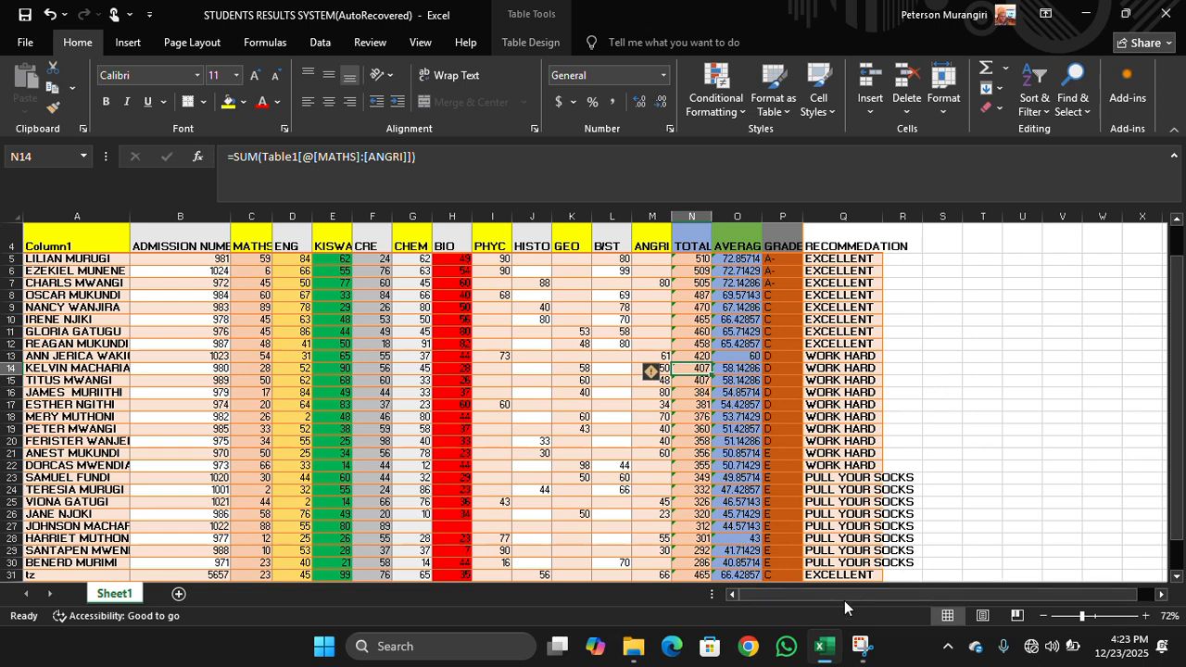
pyautogui.scroll(-1, 827, 526)
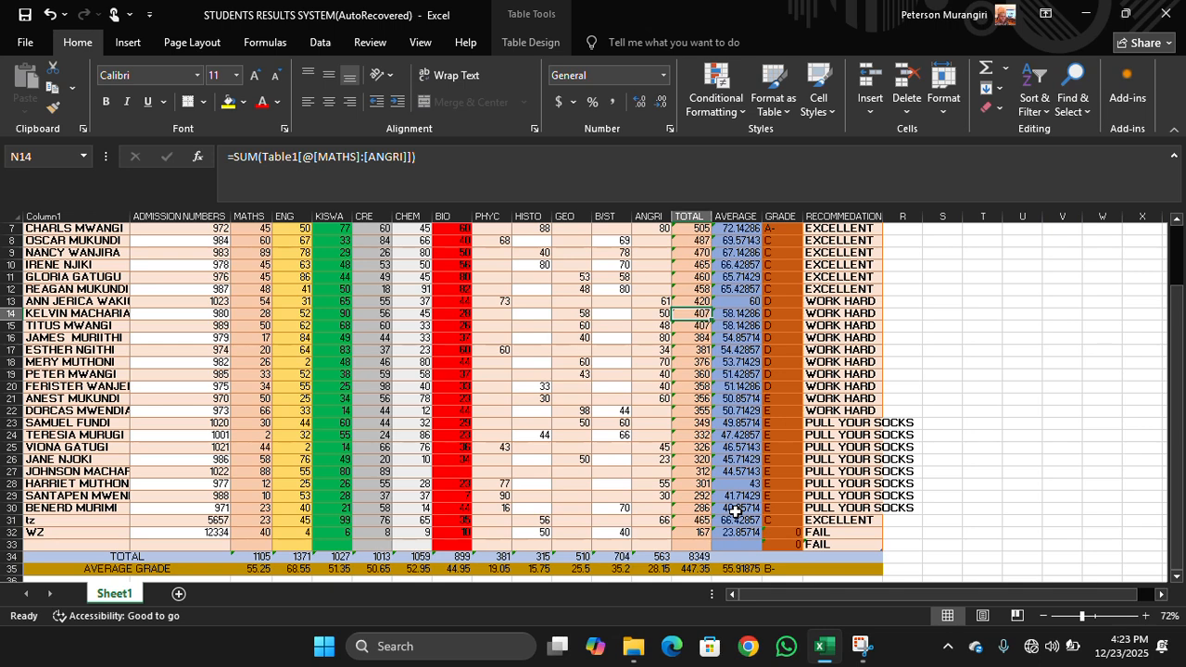
# - Sort the student records by the TOTAL values in rows 5 to 32, from largest to smallest, and check the new order
pyautogui.scroll(1, 735, 510)
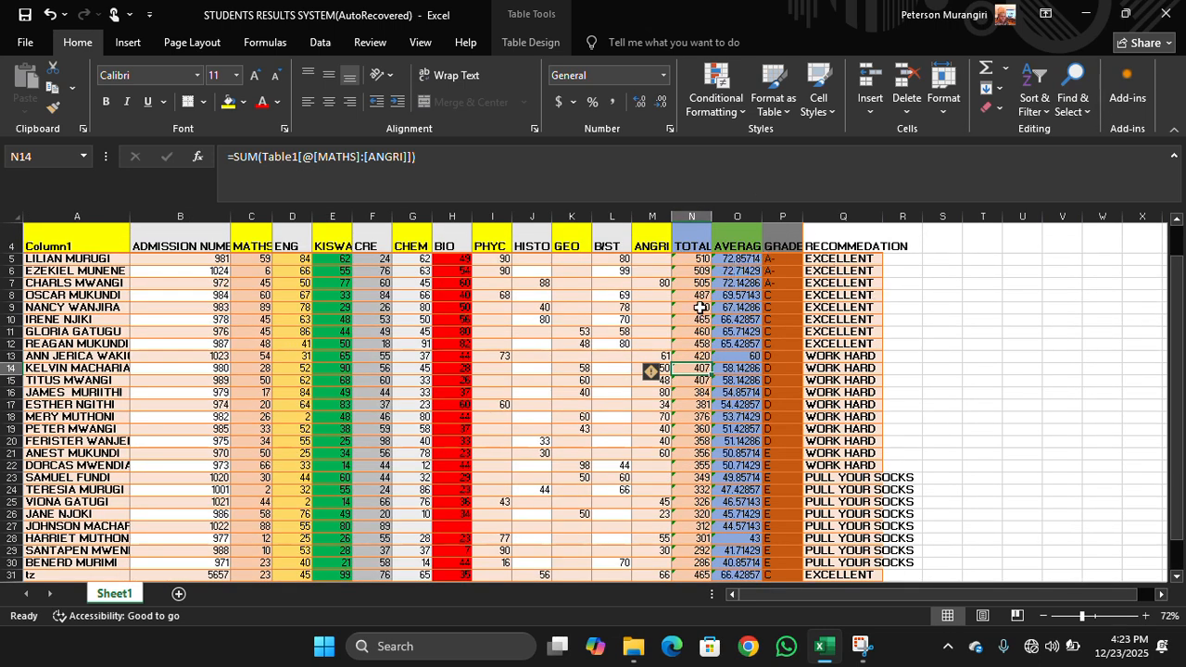
pyautogui.scroll(-1, 693, 324)
pyautogui.scroll(1, 691, 331)
pyautogui.moveTo(688, 258); pyautogui.dragTo(686, 544)
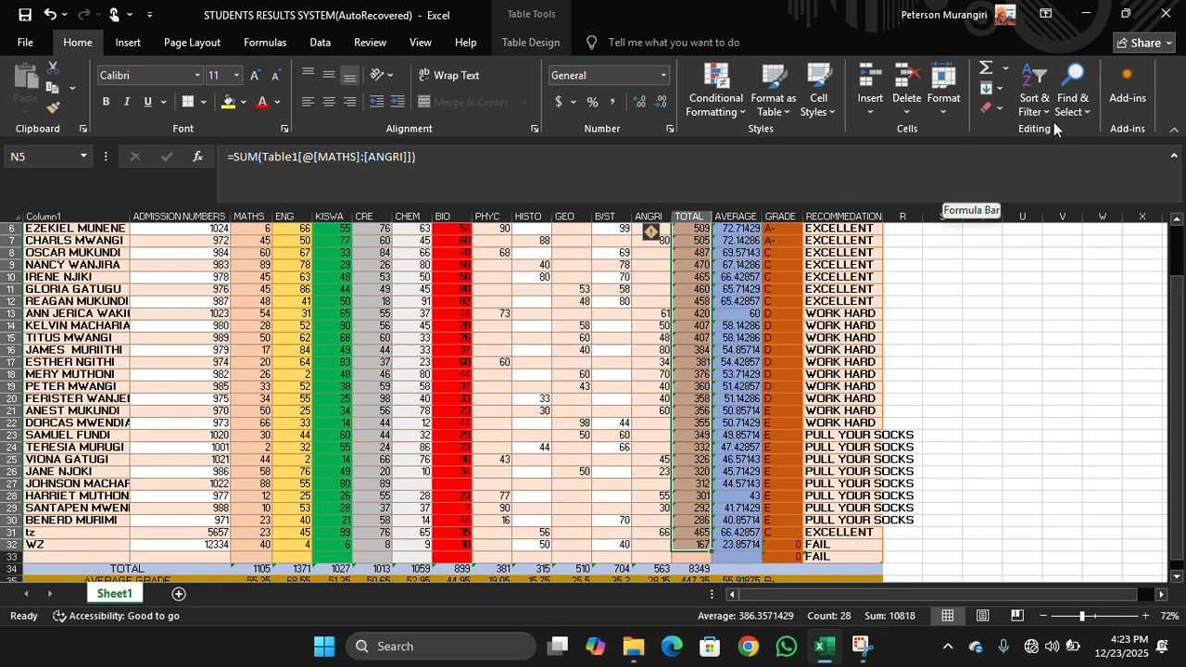
pyautogui.click(1034, 100)
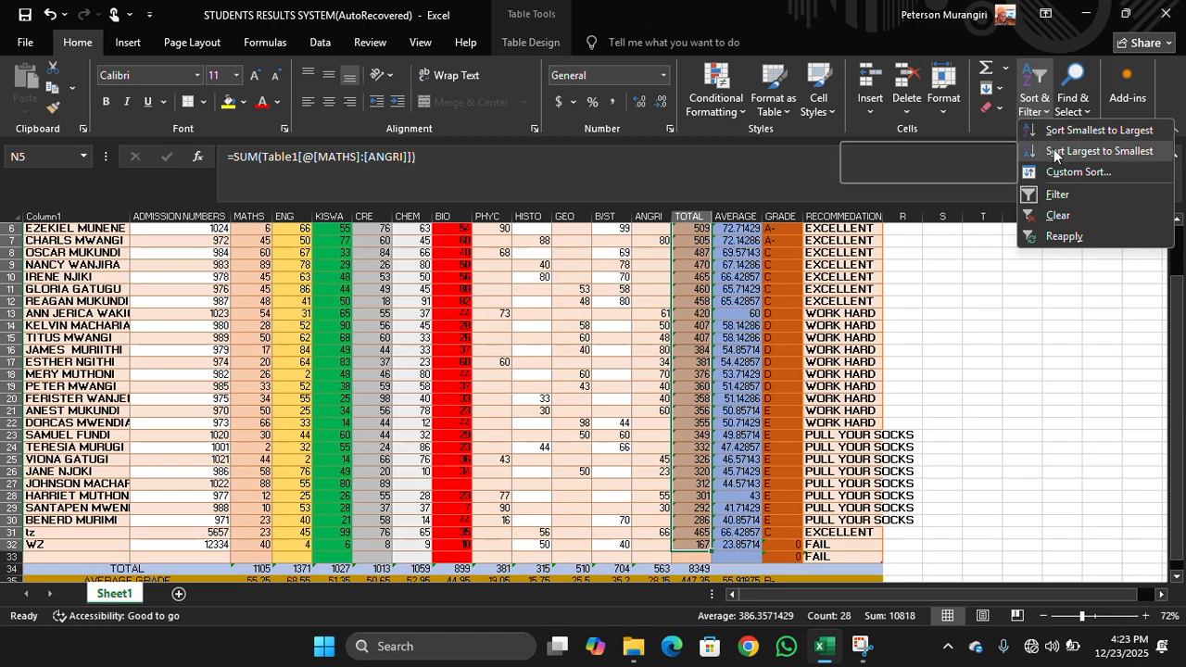
pyautogui.click(1053, 150)
pyautogui.scroll(-1, 767, 404)
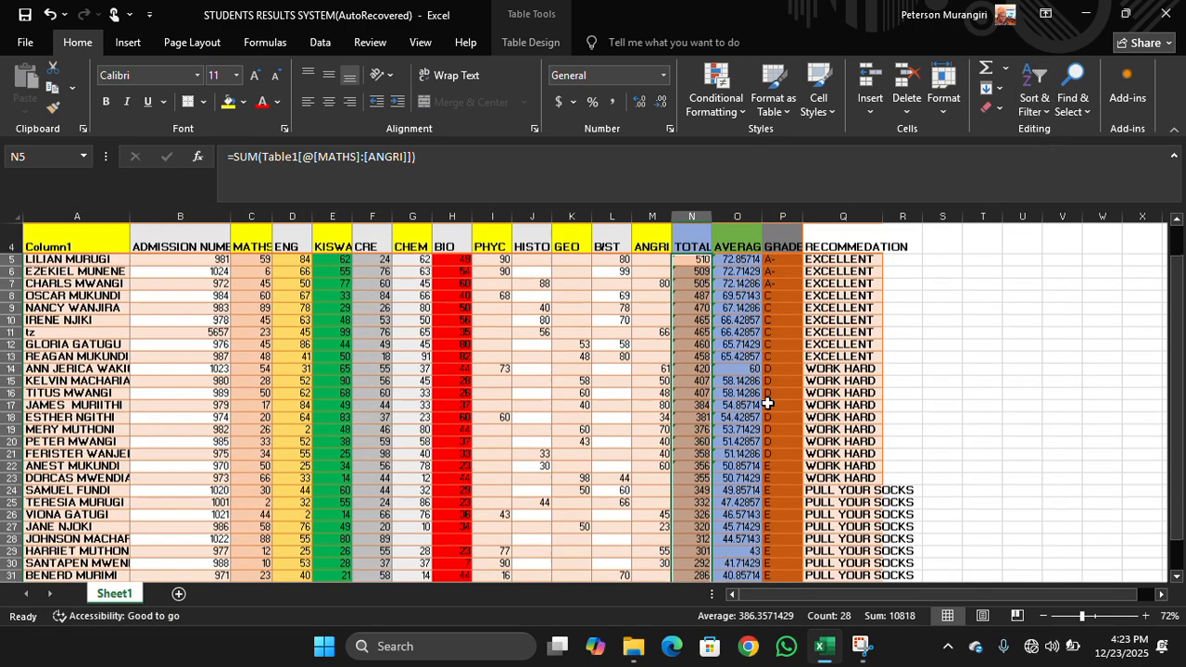
pyautogui.scroll(-2, 768, 404)
pyautogui.scroll(2, 767, 404)
pyautogui.scroll(1, 767, 404)
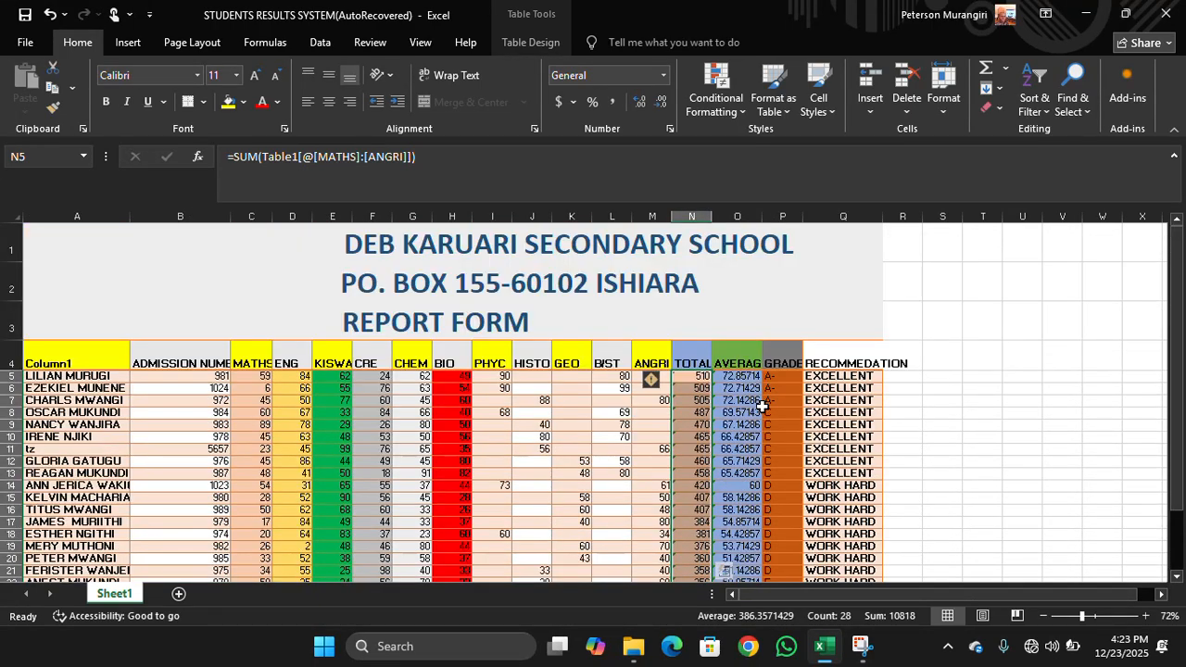
pyautogui.scroll(-3, 702, 388)
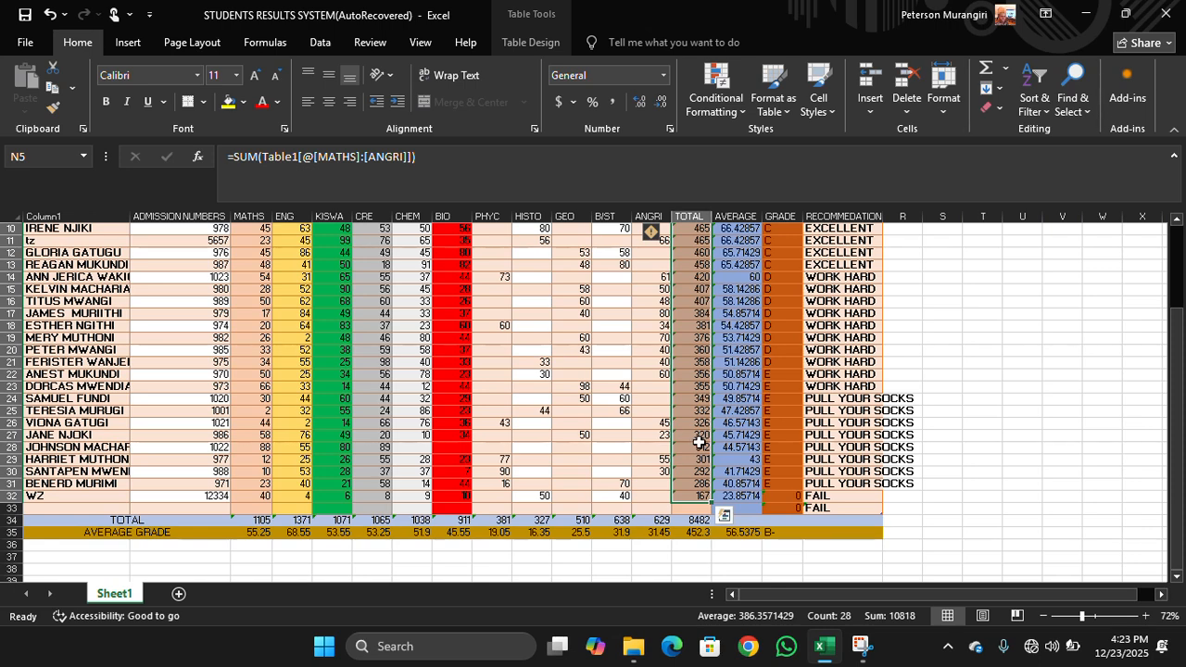
pyautogui.scroll(3, 704, 442)
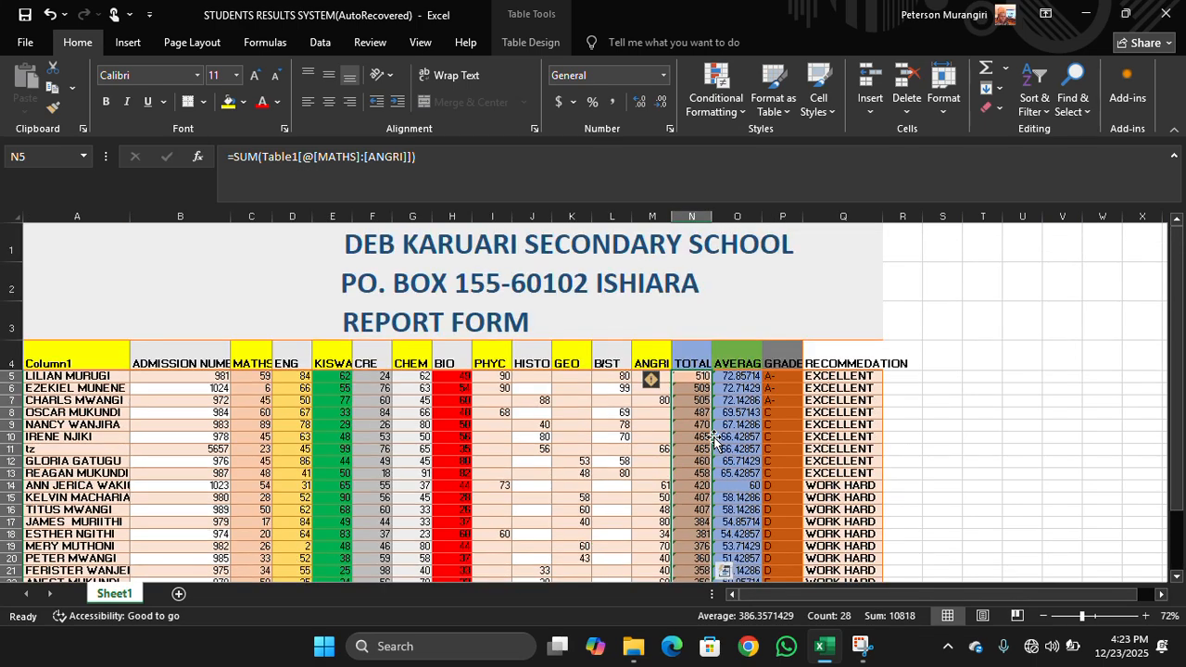
# - Replace the GRADE formula in row 32, the last student record, with the grade F
pyautogui.scroll(-3, 844, 485)
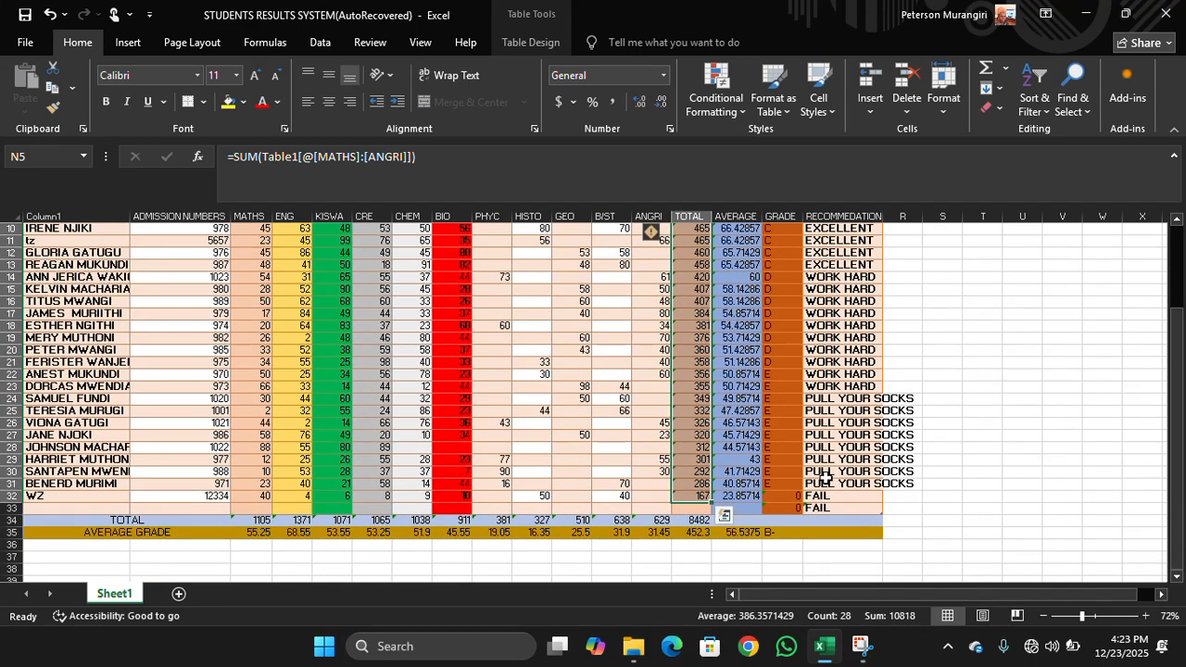
pyautogui.click(813, 509)
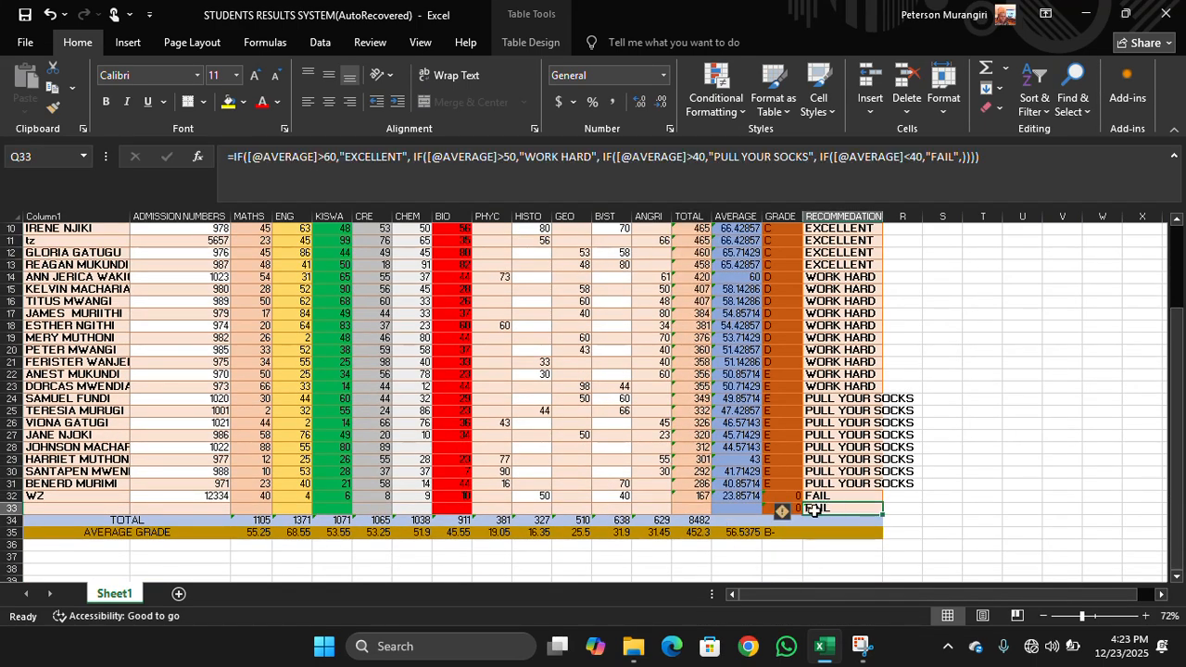
pyautogui.click(771, 499)
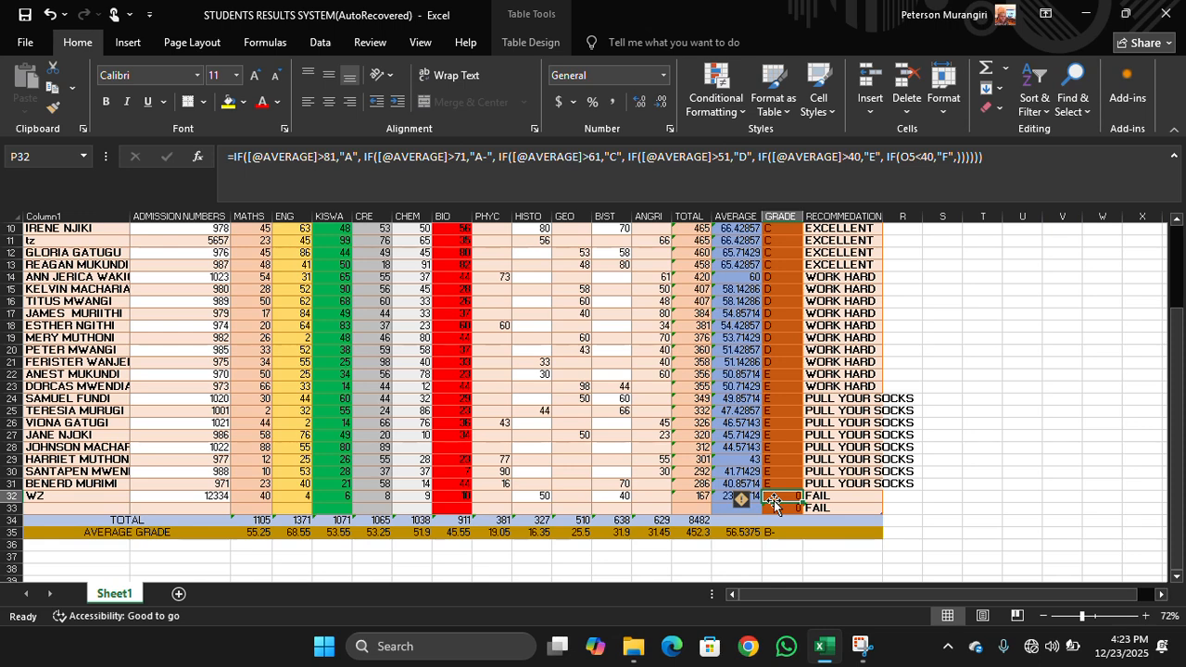
pyautogui.write('F')
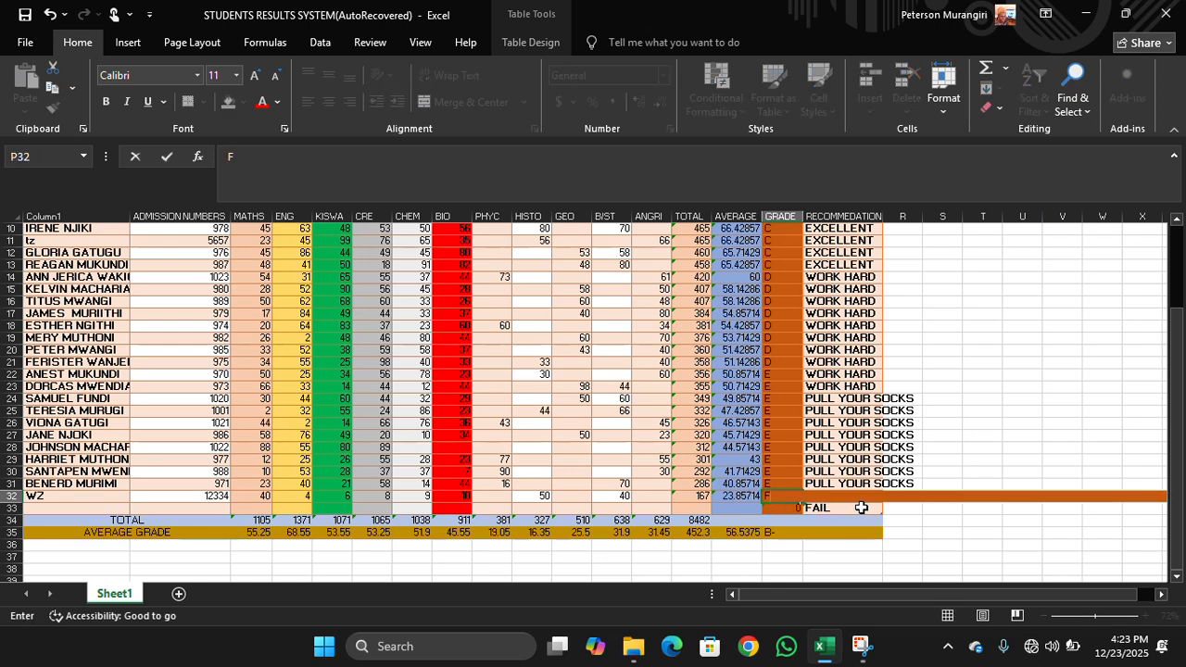
pyautogui.press('Return')
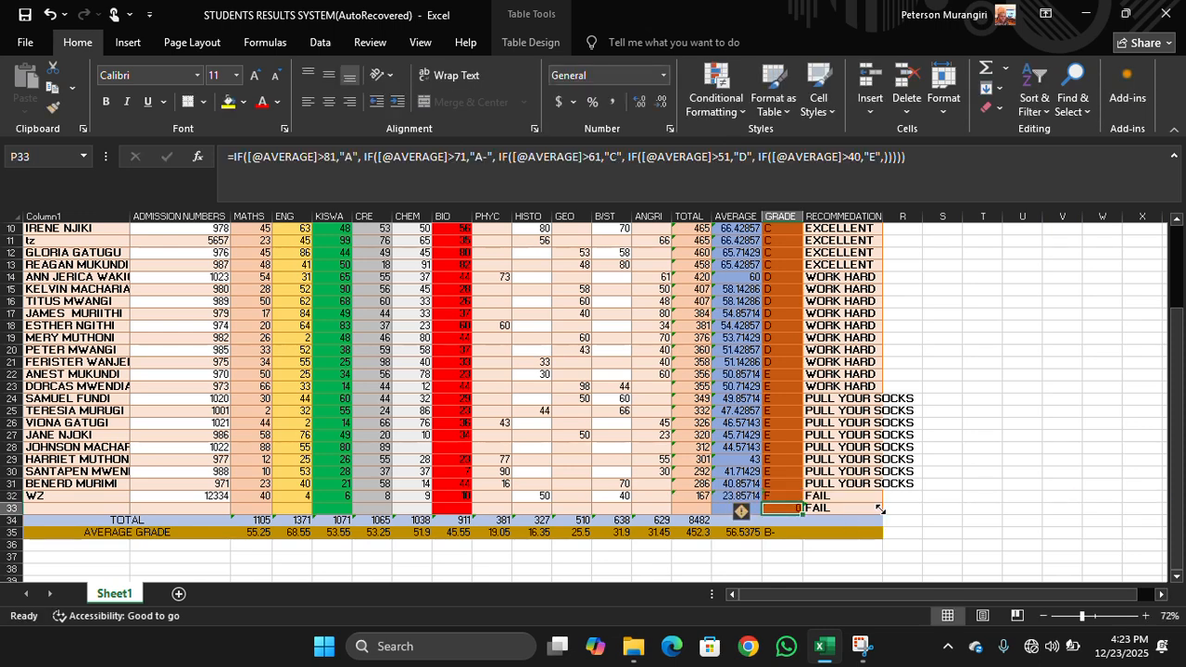
pyautogui.scroll(3, 851, 529)
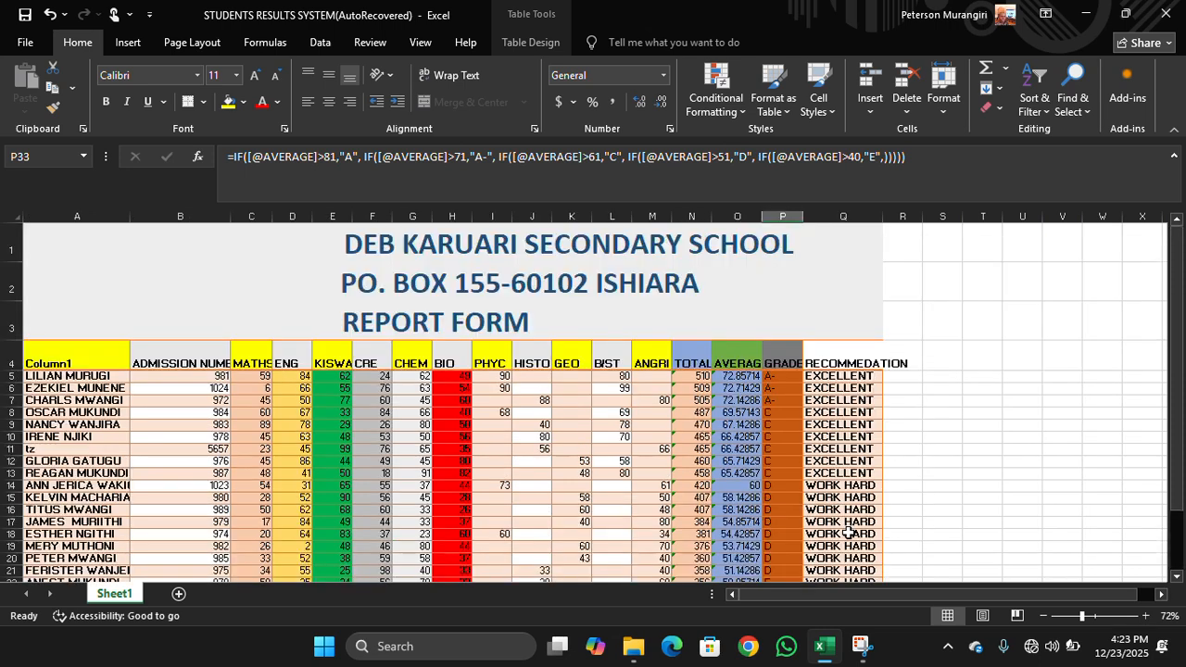